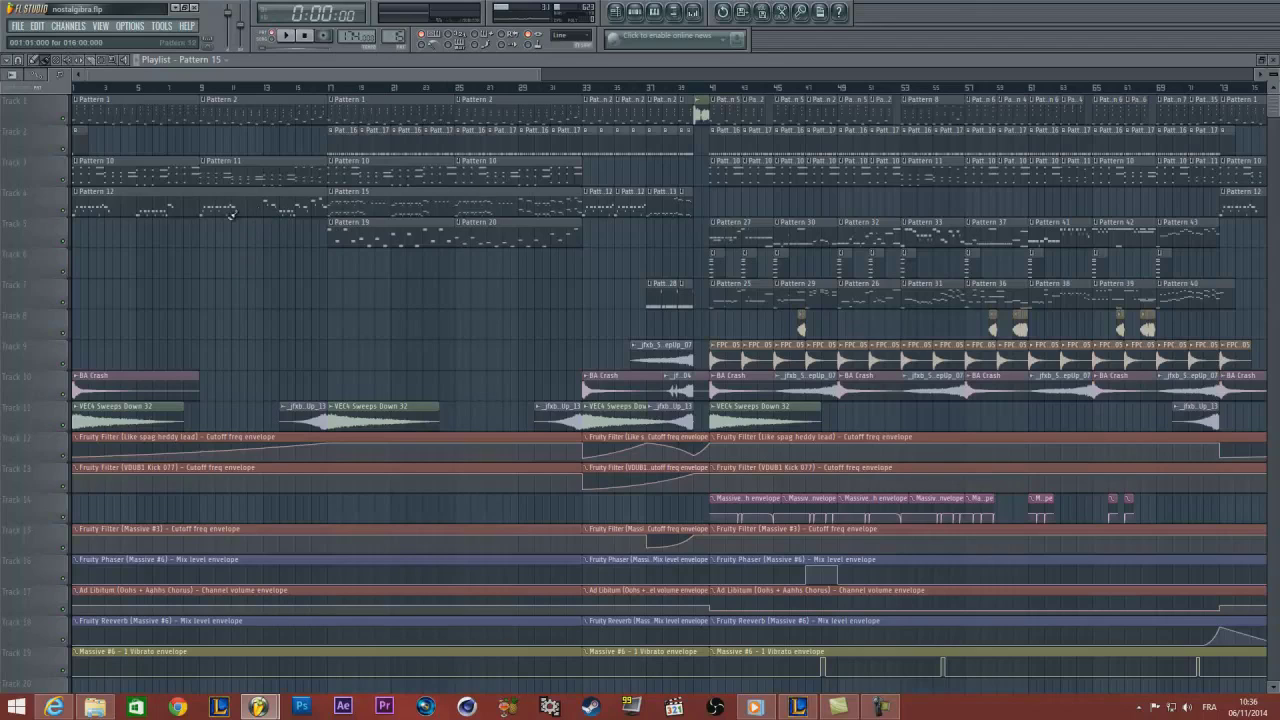
Inspect Pattern 12's notes and its Sylenth1 lead, and listen to the nostalgibra arrangement from the start
double_click(316, 207)
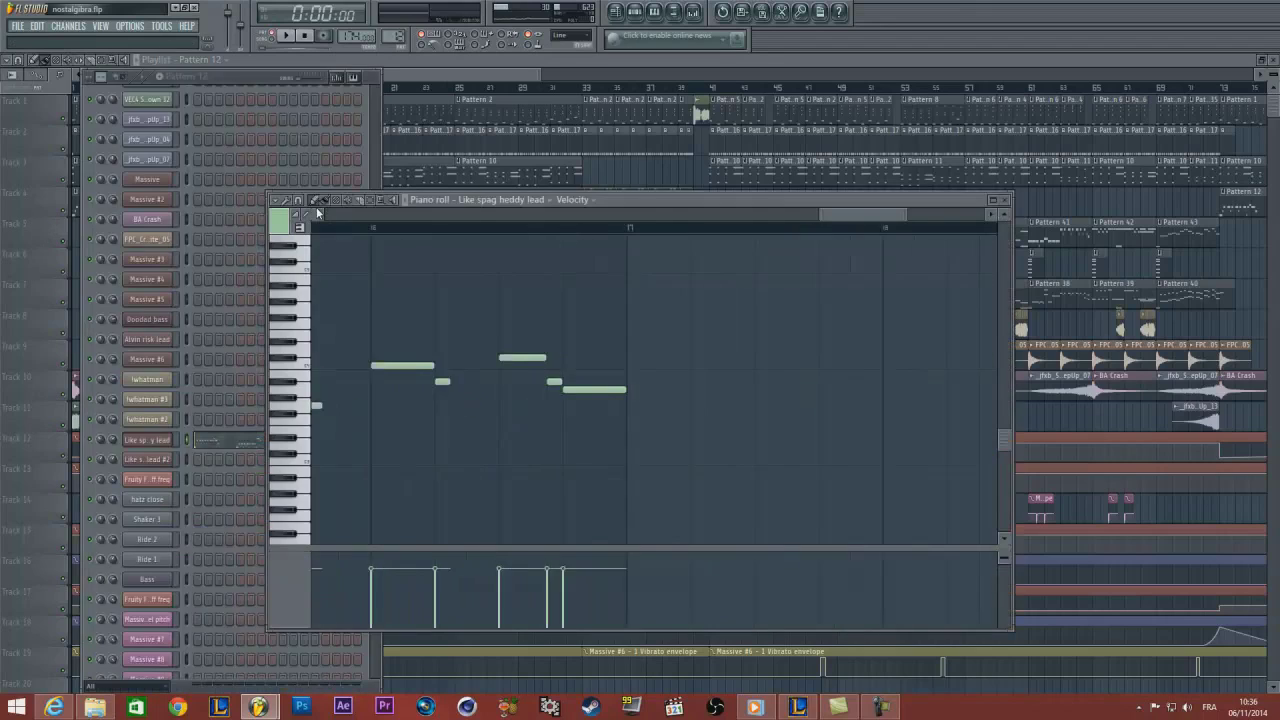
left_click(150, 441)
left_click_drag(418, 212, 287, 283)
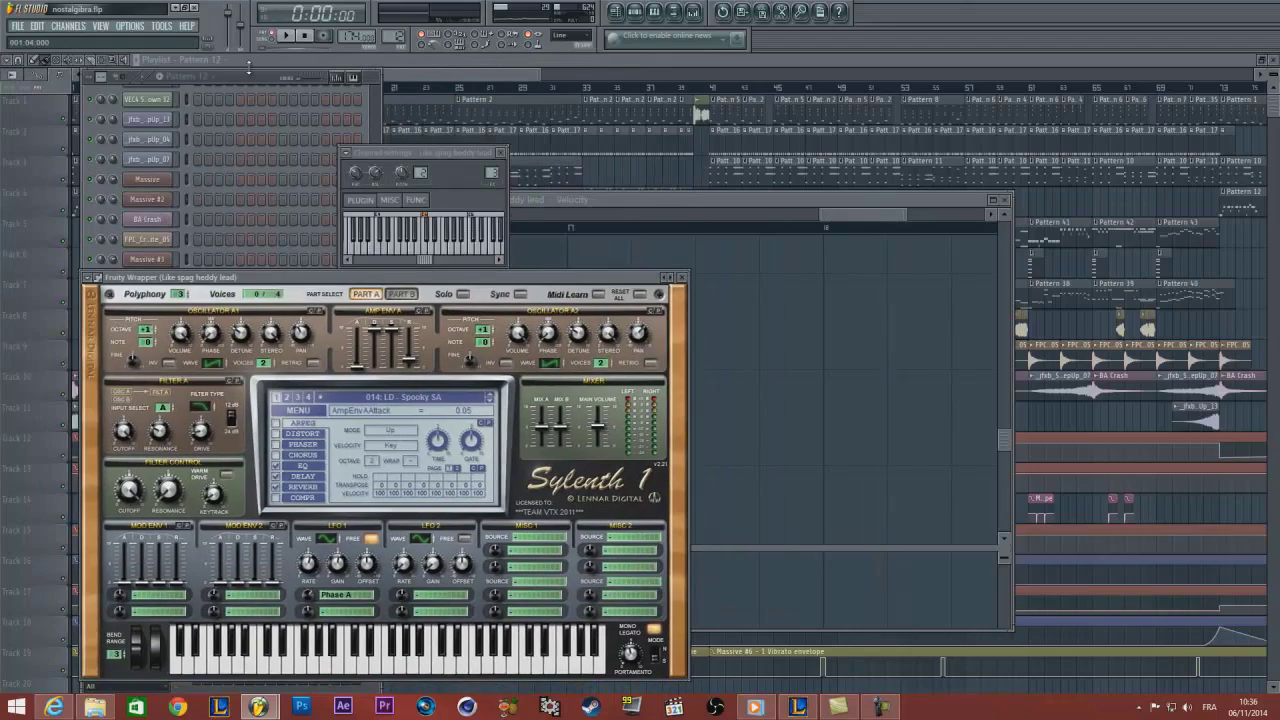
left_click(255, 76)
left_click(406, 75)
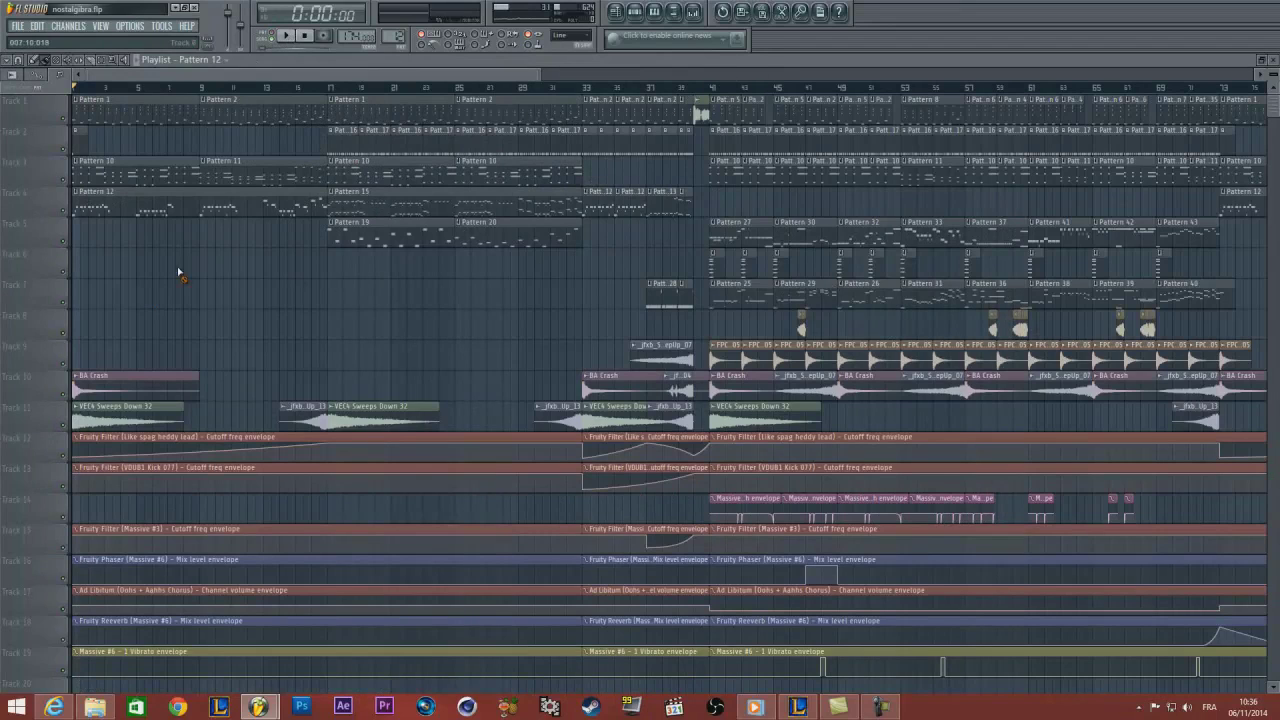
key("space")
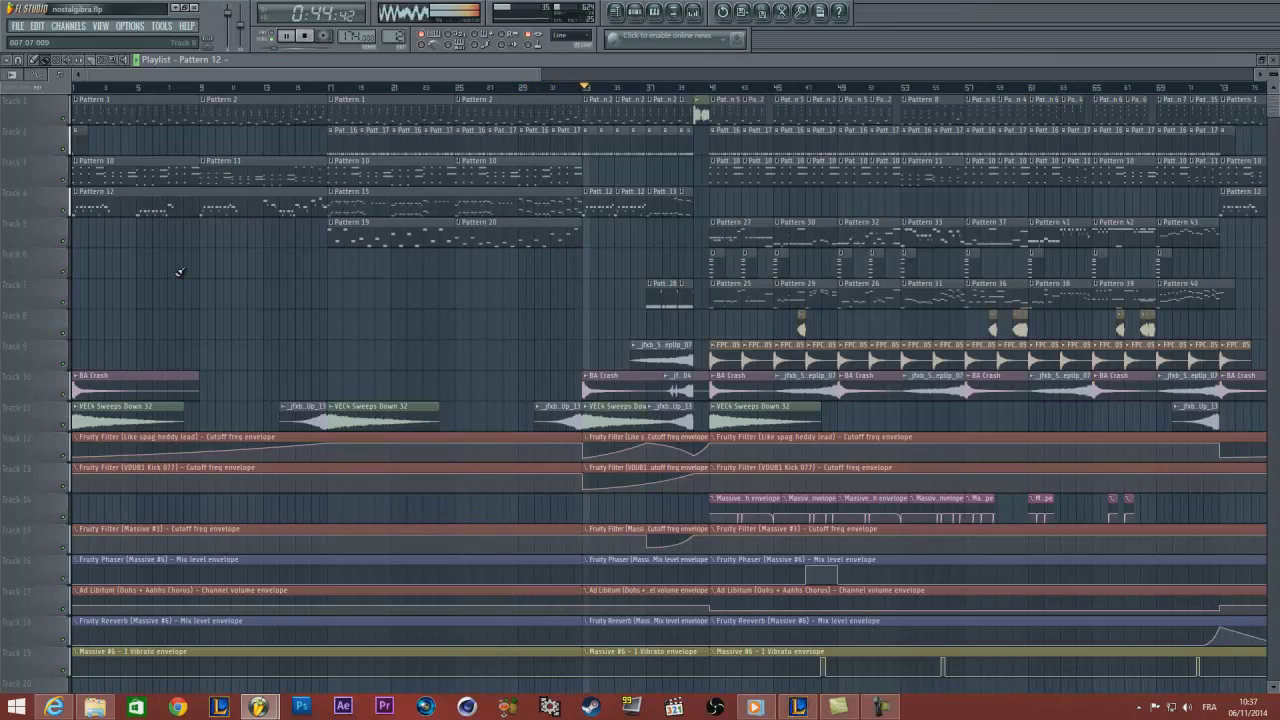
key("space")
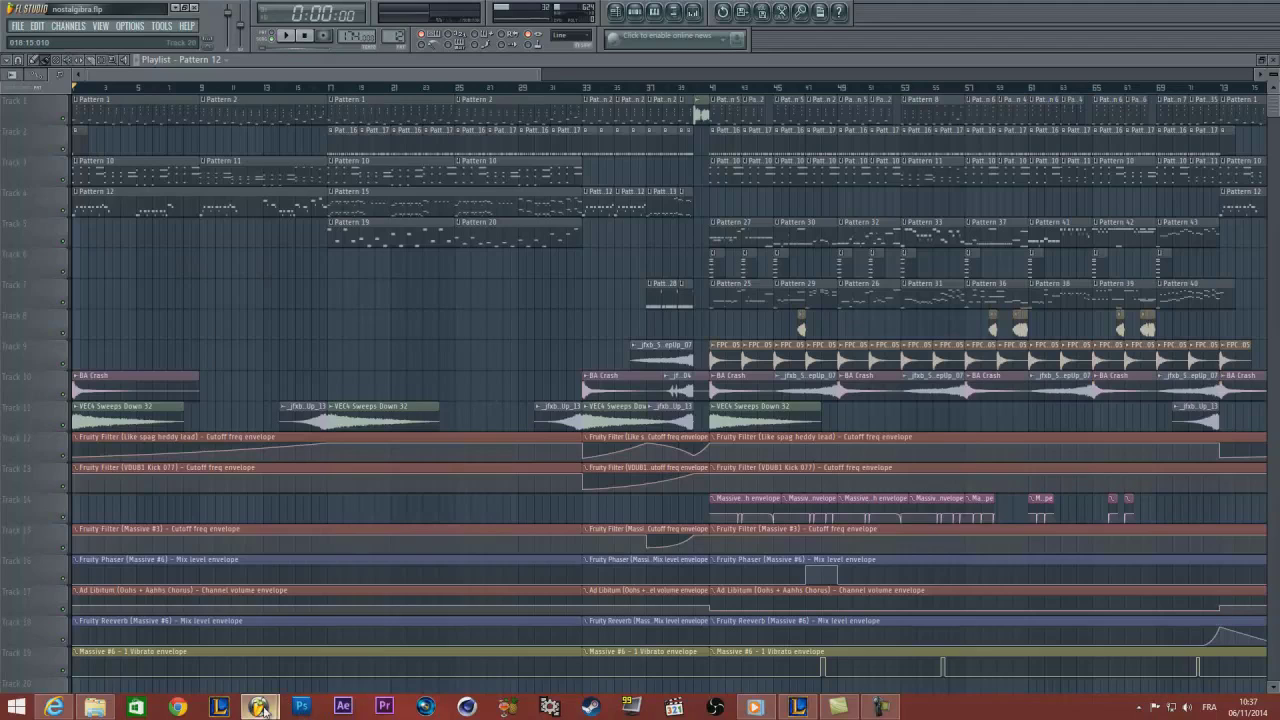
Switch to the empty FL Studio project and place Pattern 1 at bar 1 of Track 1
mouse_move(262, 706)
left_click(352, 600)
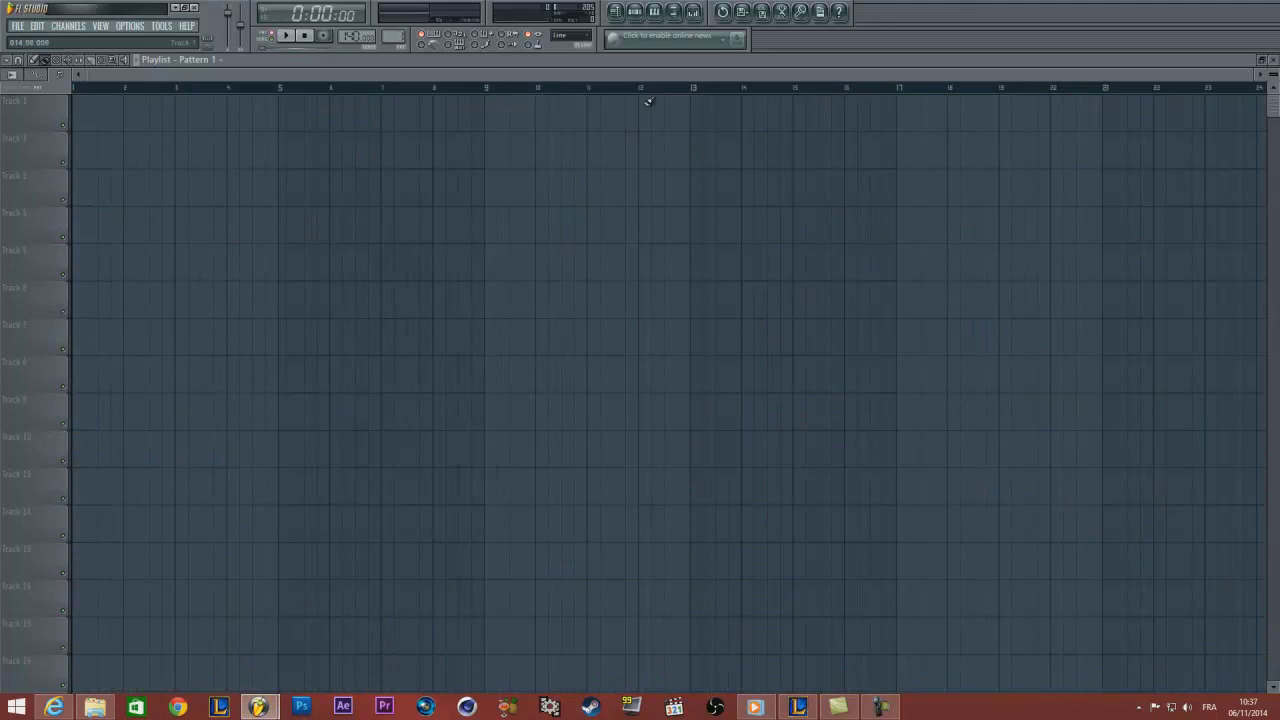
left_click_drag(103, 111, 6, 111)
Replace Pattern 1's Sampler channel with Sylenth1 and open the synth's editor
key("F6")
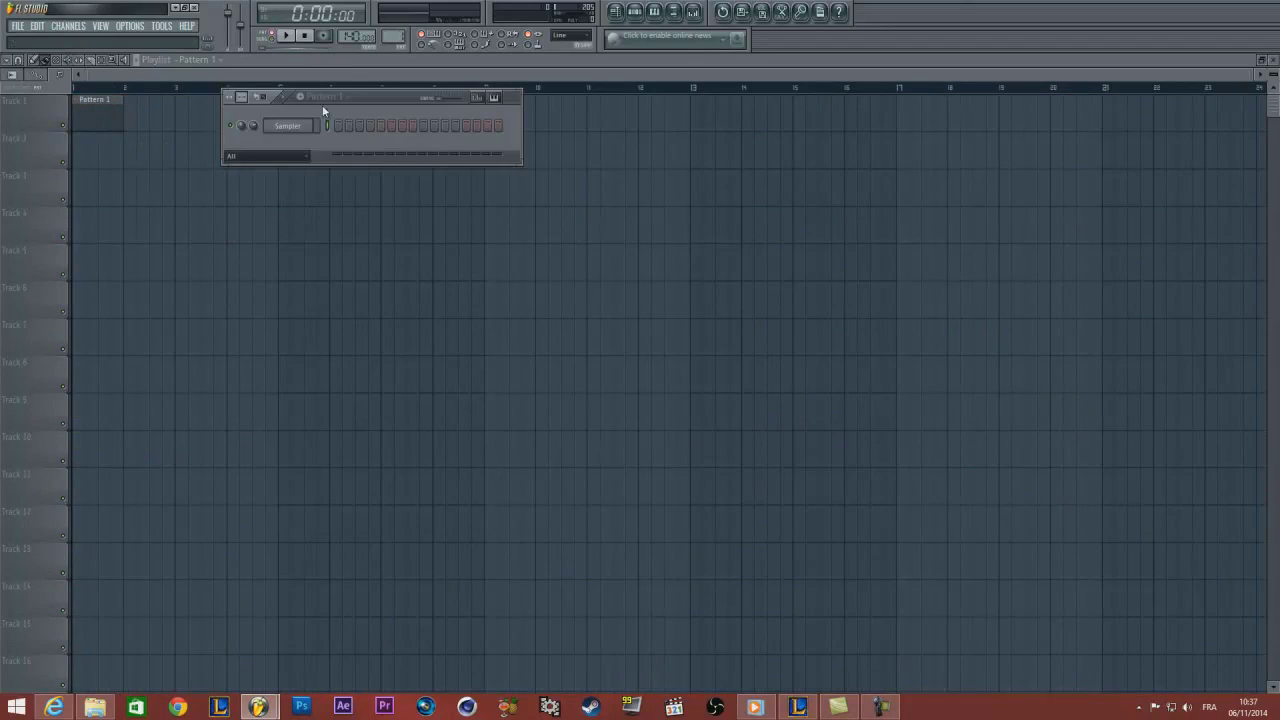
right_click(292, 129)
mouse_move(345, 274)
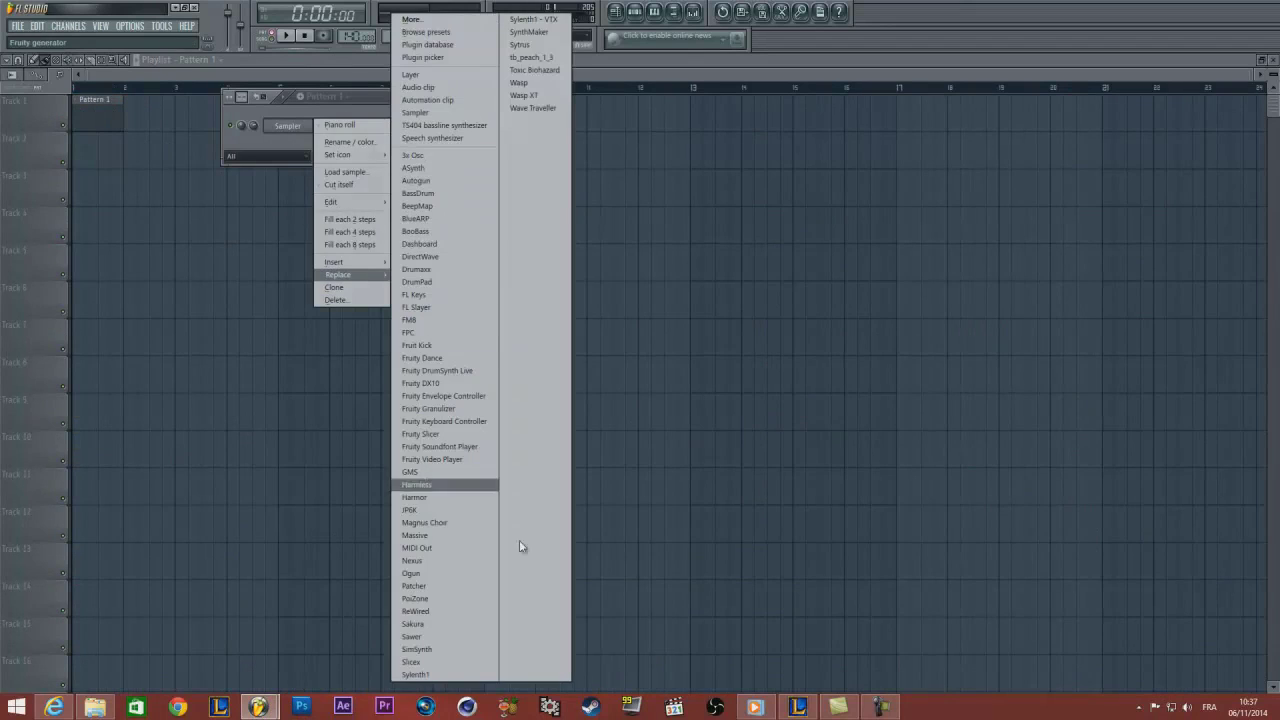
left_click(455, 676)
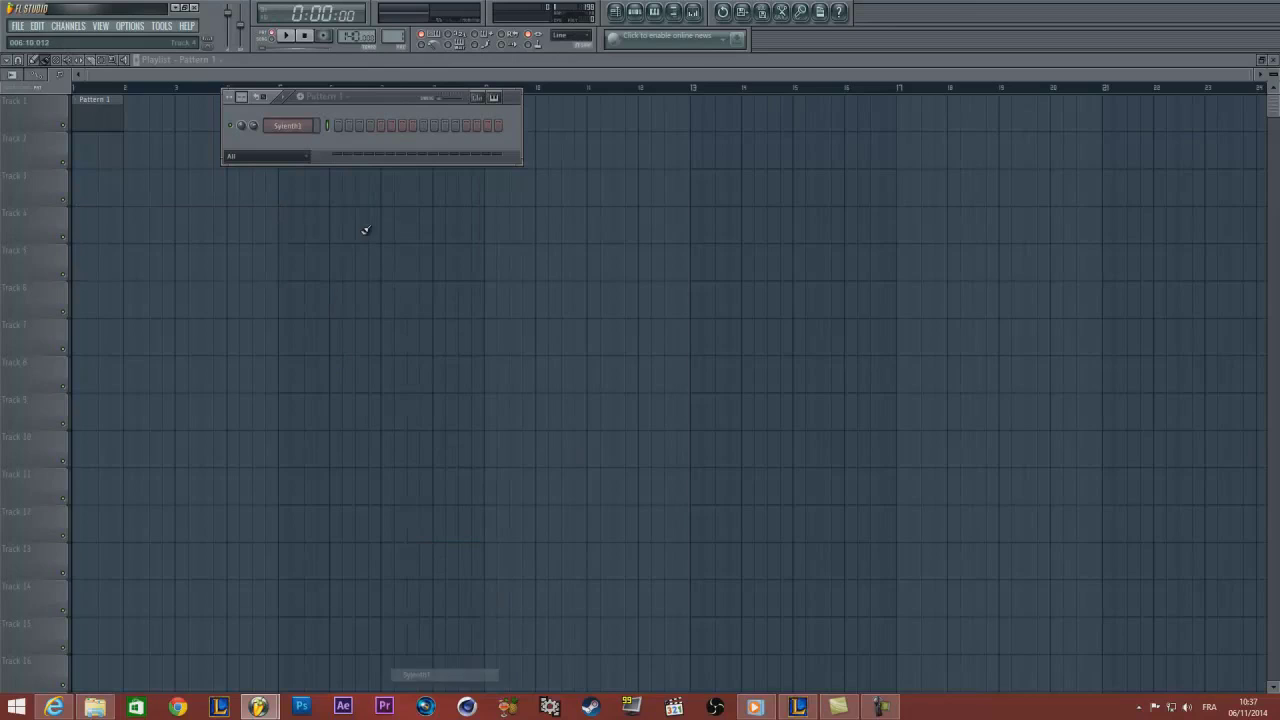
left_click(288, 130)
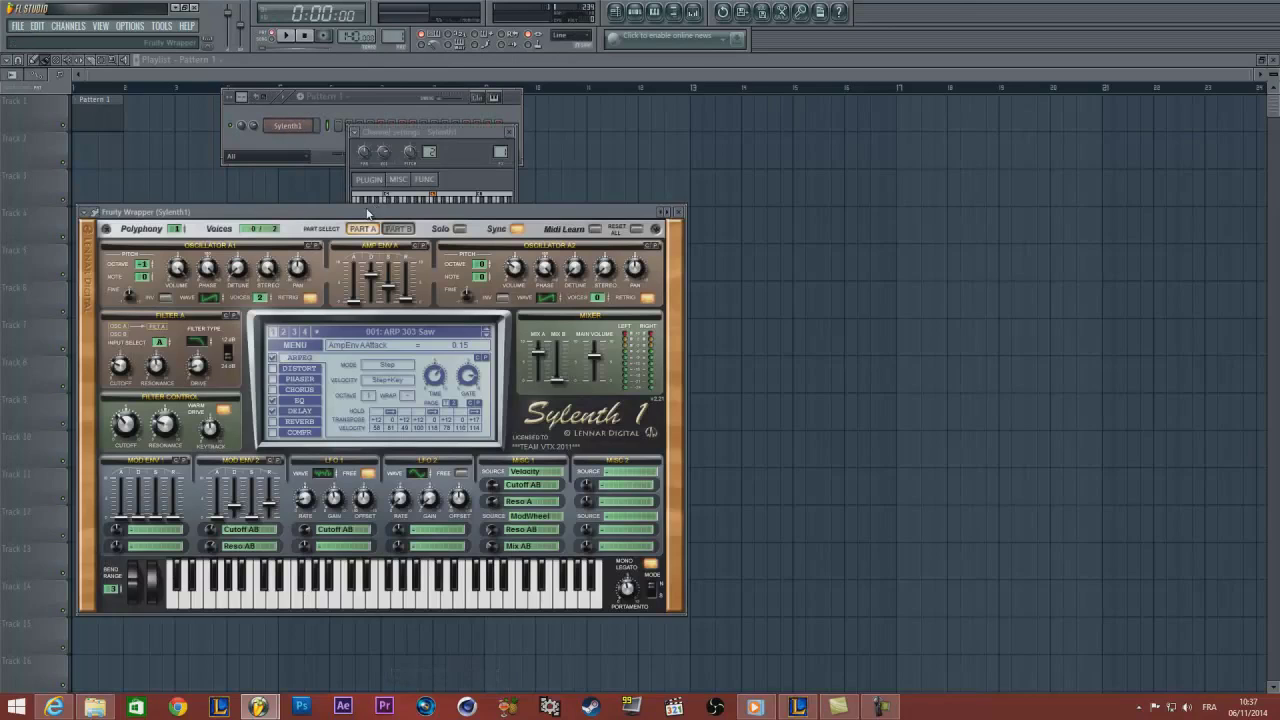
Load the "Like spag heddy lead" preset in Sylenth1 and reposition the synth window below the channel list
left_click(680, 150)
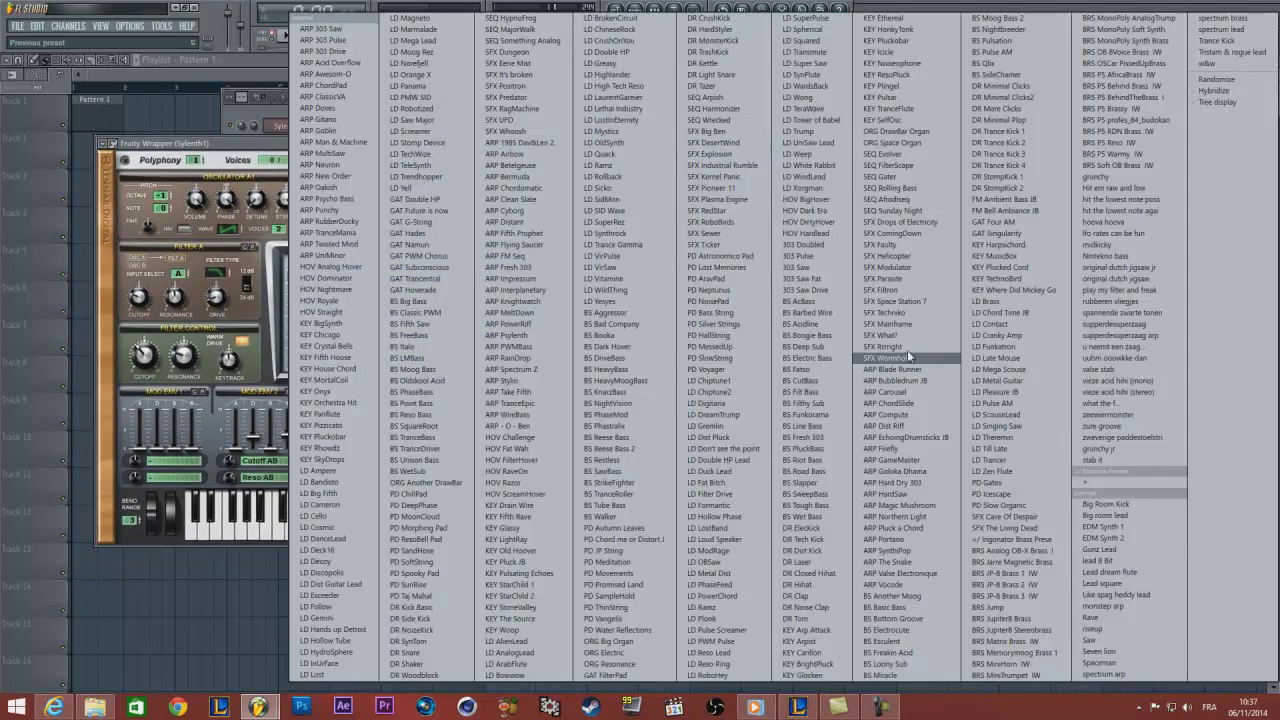
left_click(1173, 598)
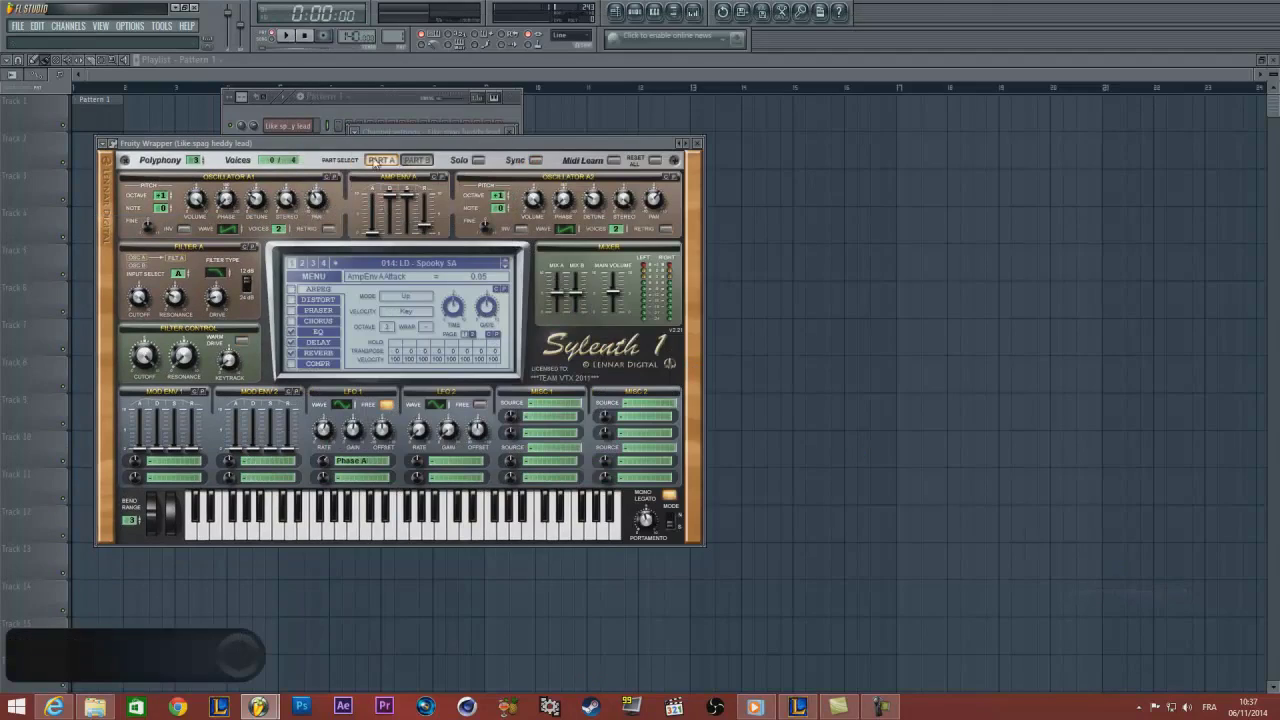
left_click_drag(367, 142, 535, 140)
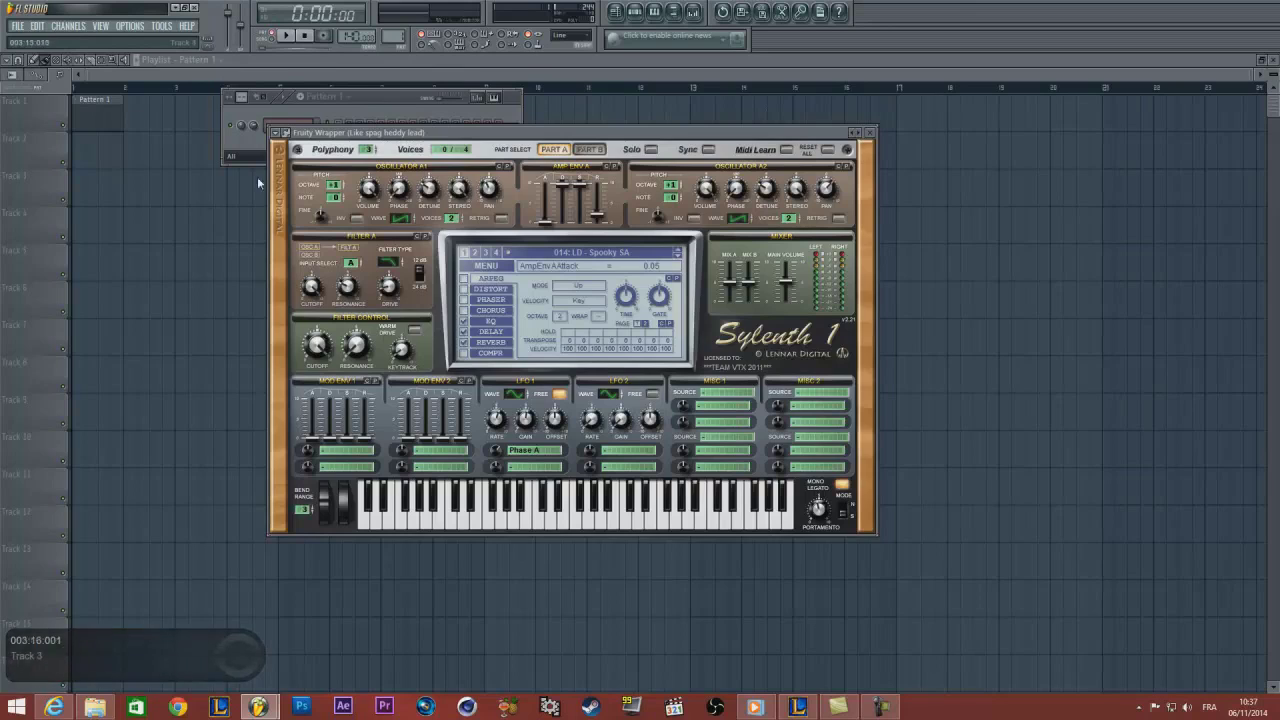
left_click_drag(362, 134, 392, 196)
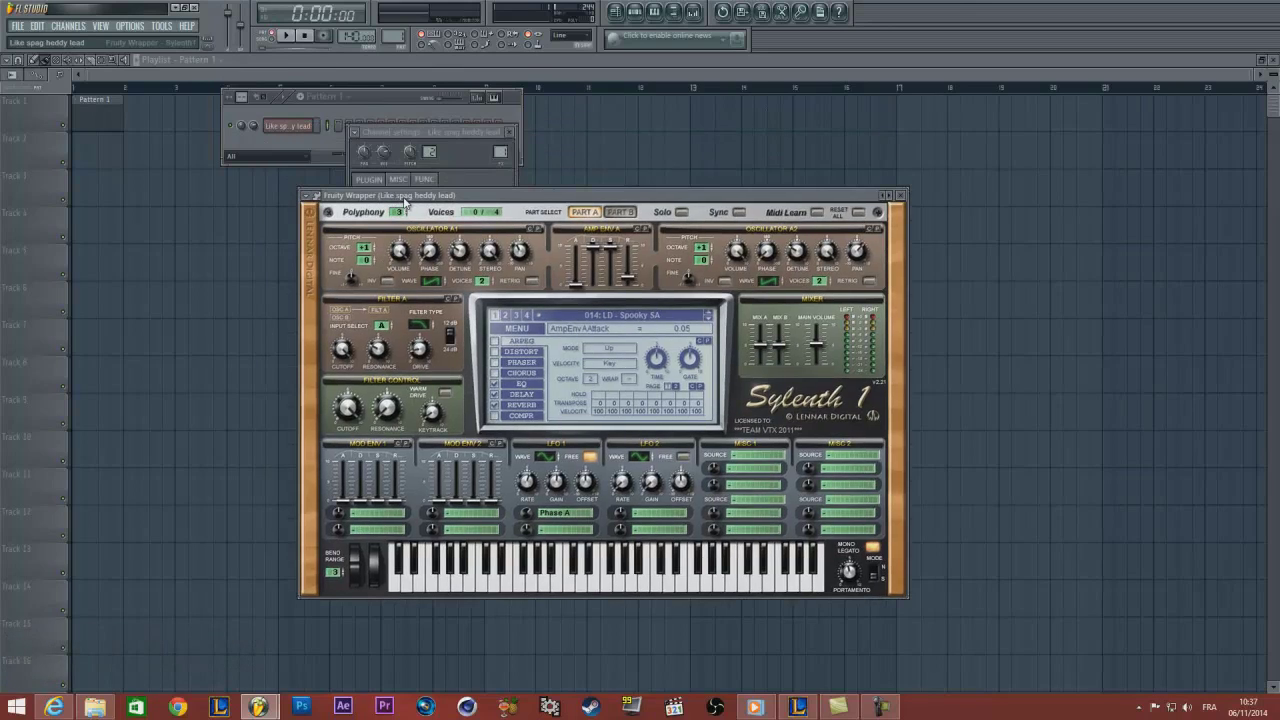
left_click_drag(435, 198, 439, 182)
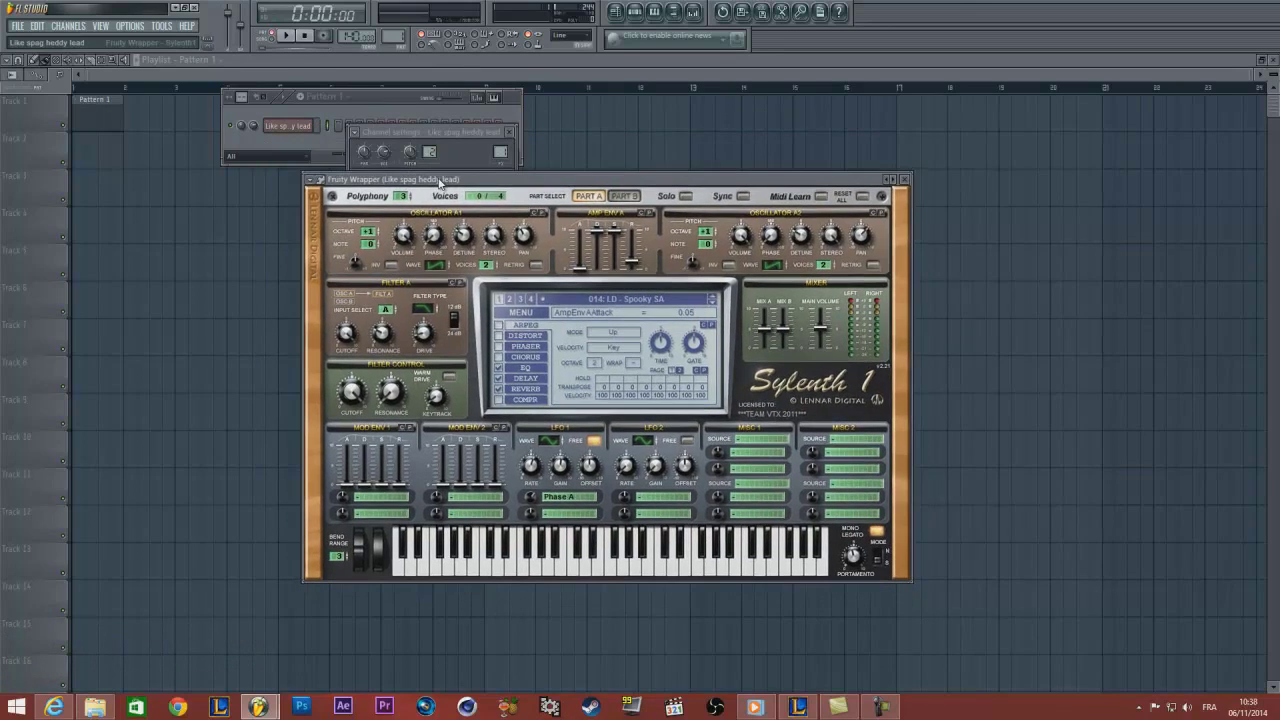
Show the dialog for saving a Sylenth1 preset and look through the preset list, leaving both without changes
left_click(316, 186)
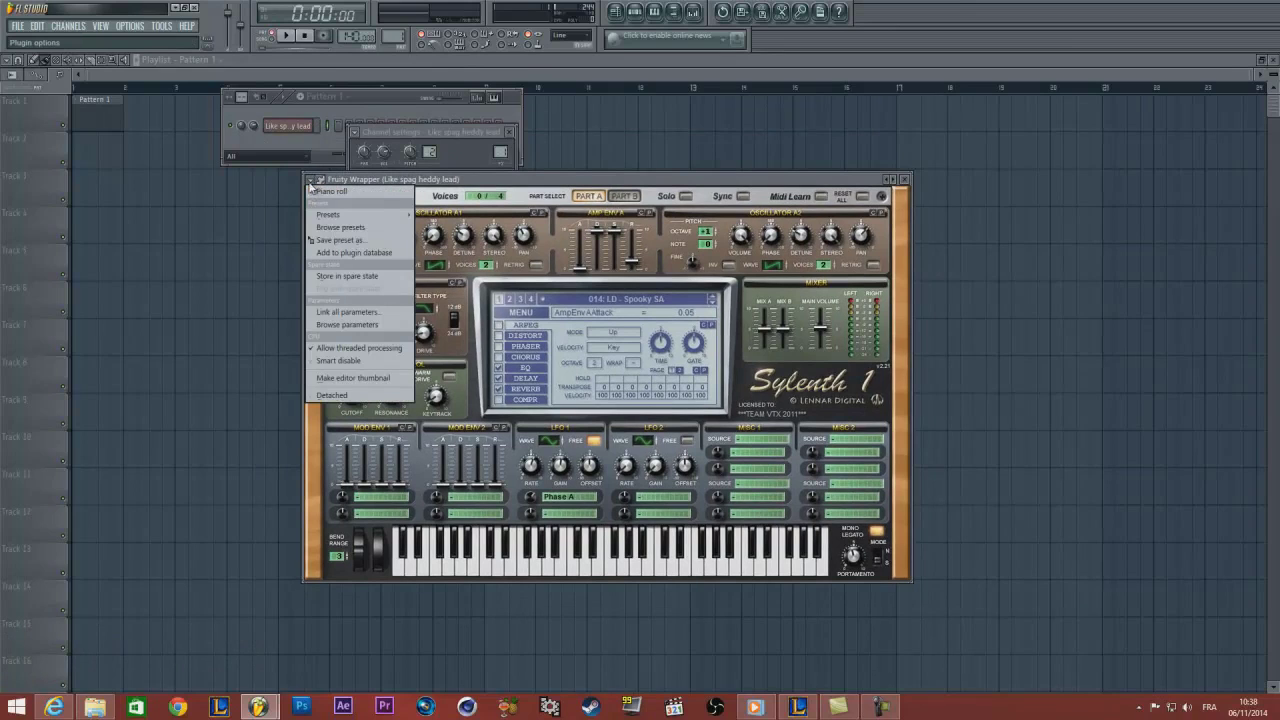
left_click(348, 237)
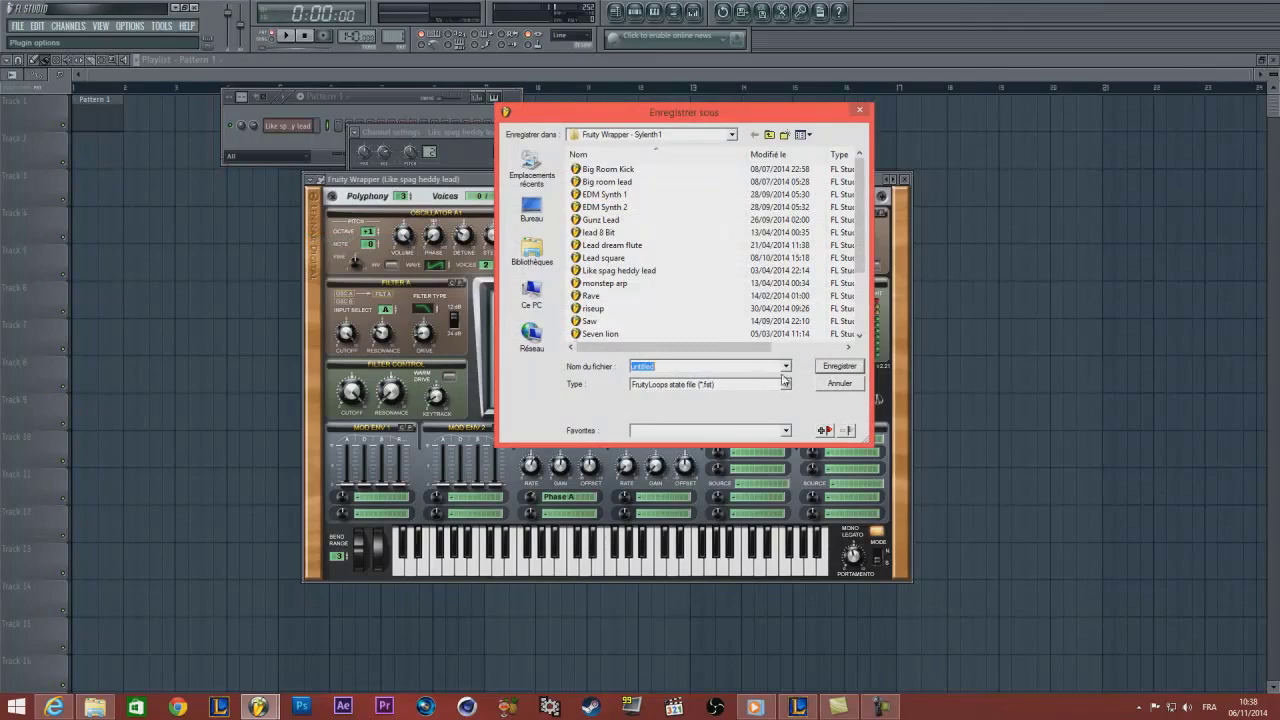
left_click(830, 384)
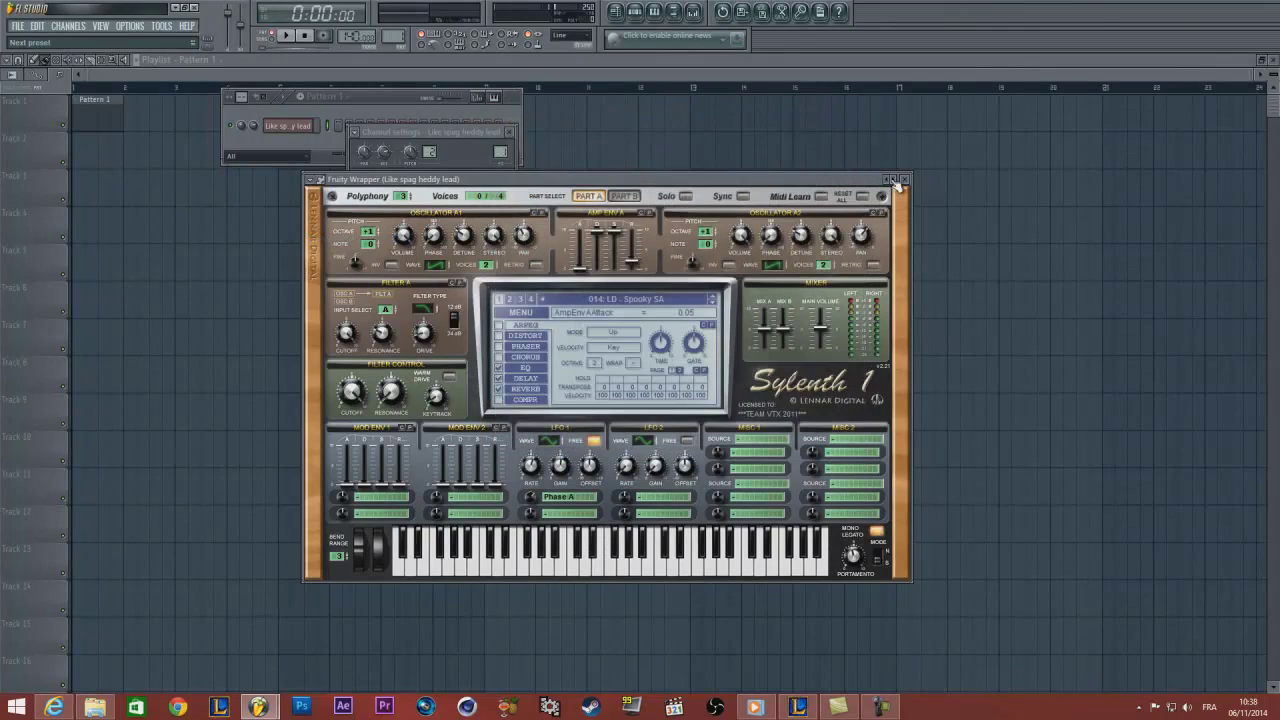
right_click(893, 180)
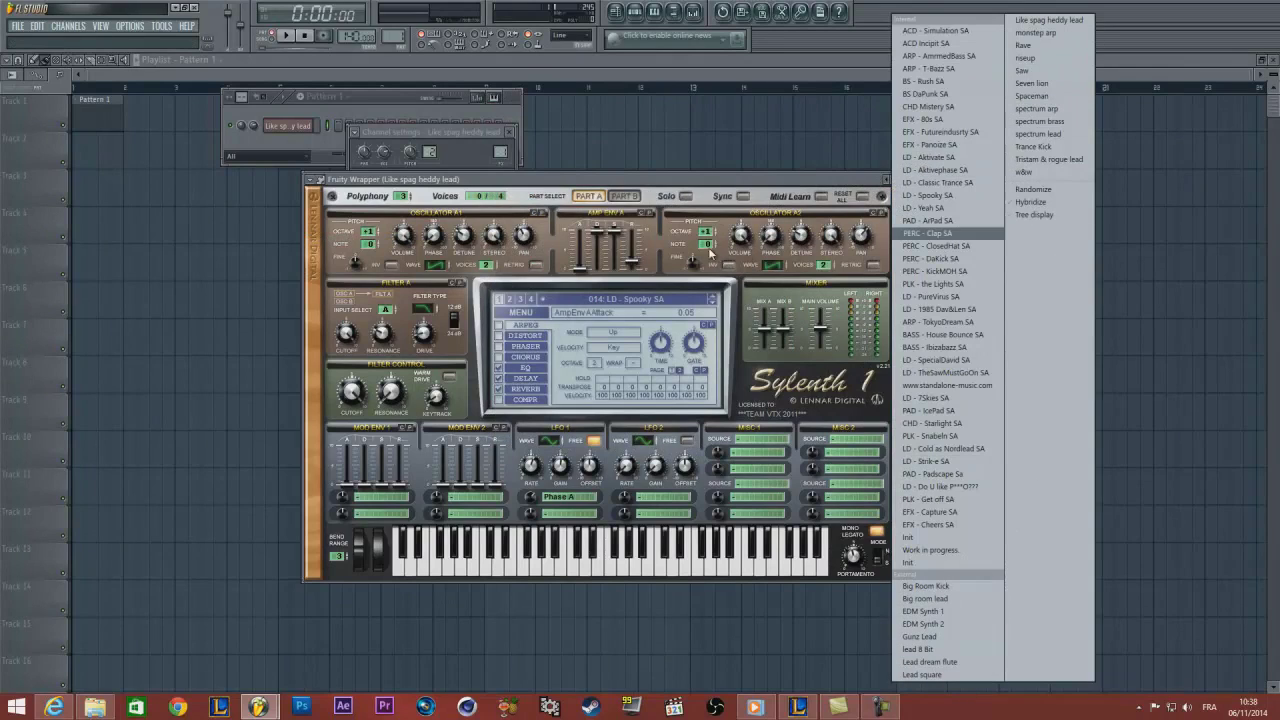
left_click(716, 178)
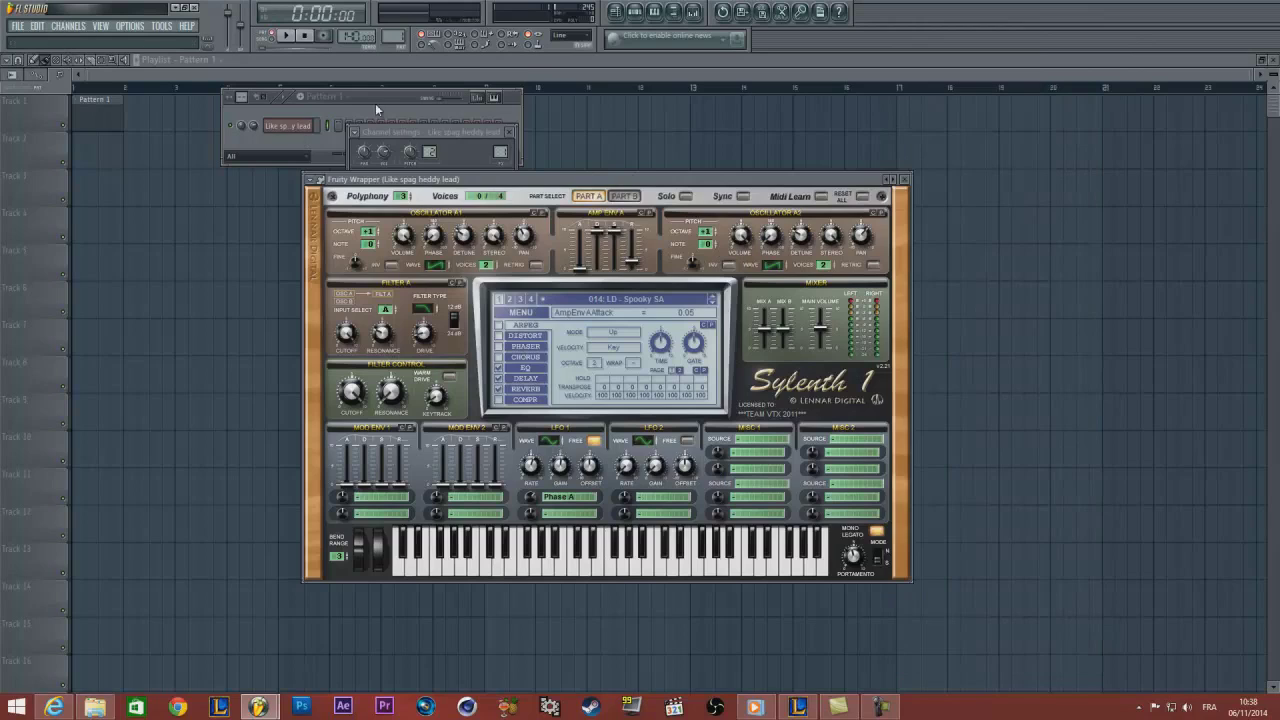
Add a one-bar D note at the start of the lead channel's piano roll
left_click(304, 127)
right_click(304, 127)
left_click(335, 128)
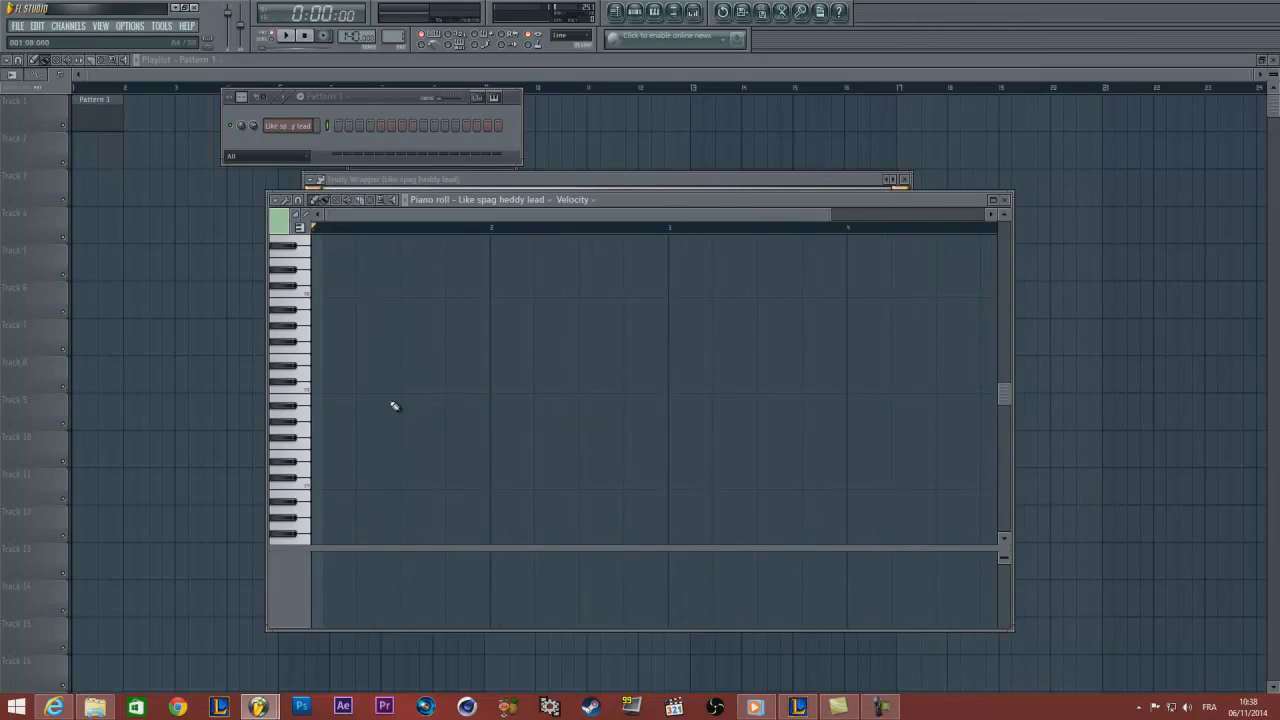
scroll(395, 402, "down", 2)
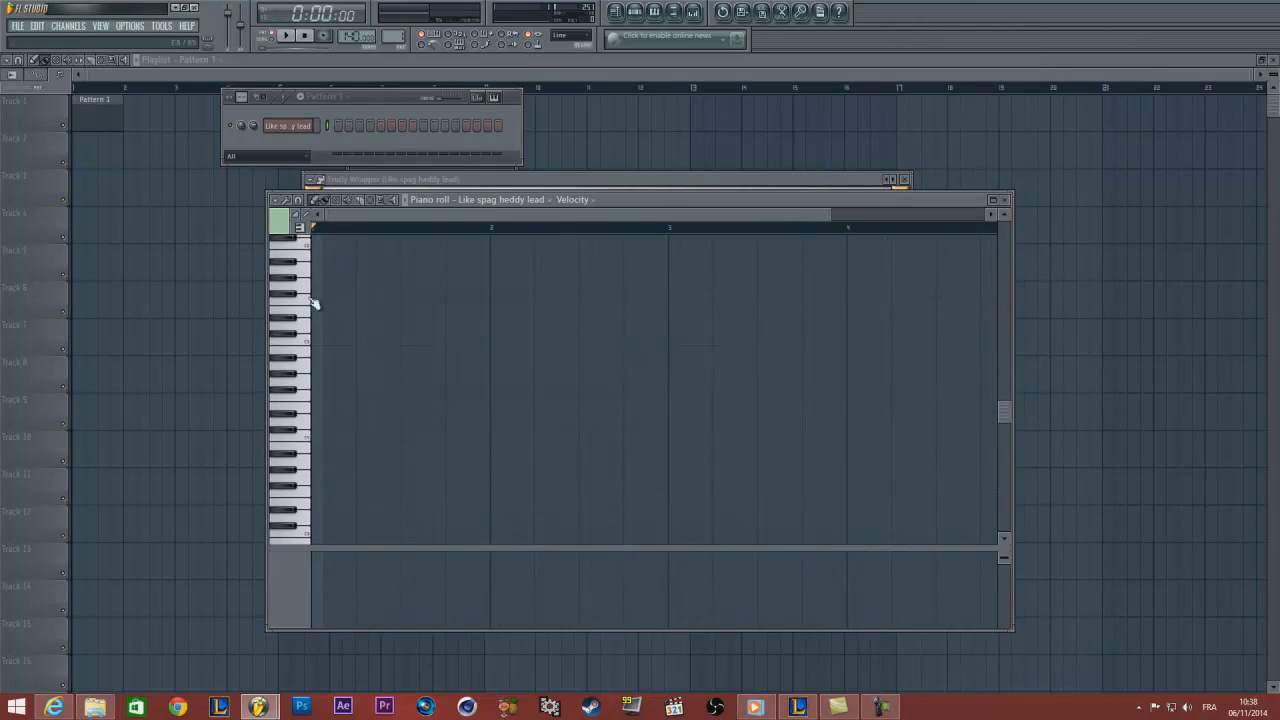
left_click(320, 330)
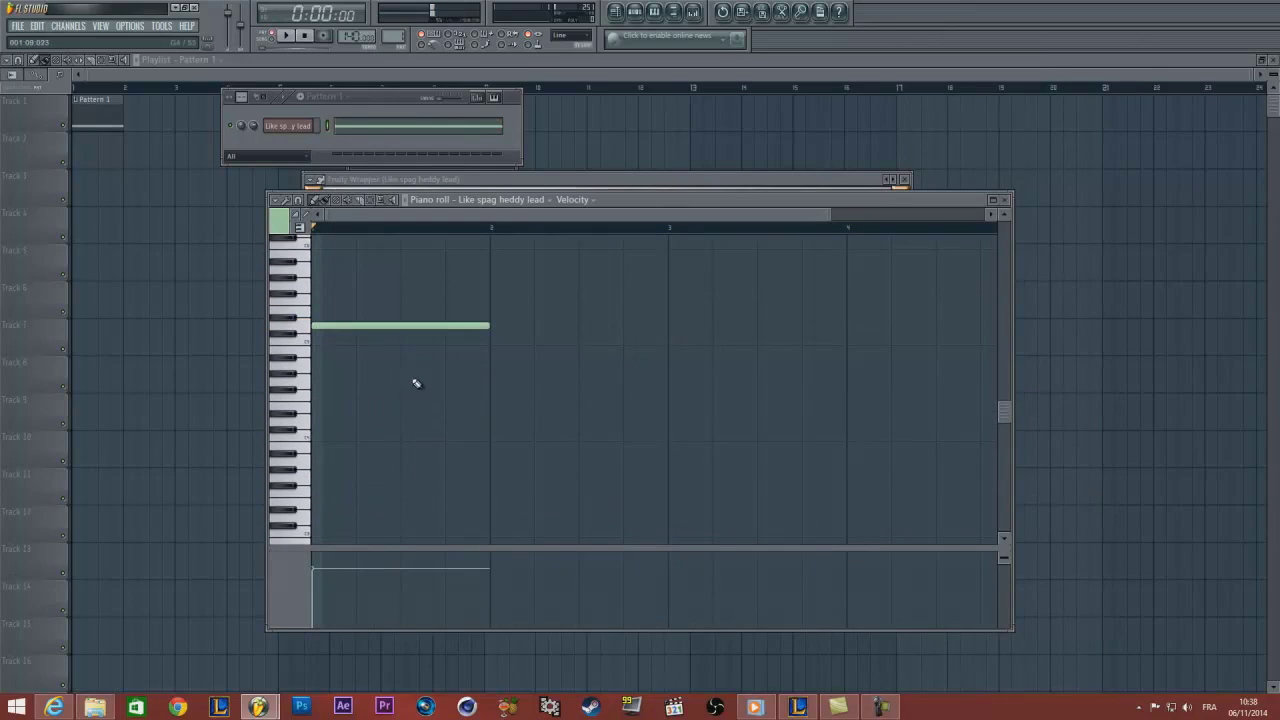
Load Fruity Parametric EQ 2 into the first effect slot of mixer track Insert 1 and move its window clear
left_click(287, 126)
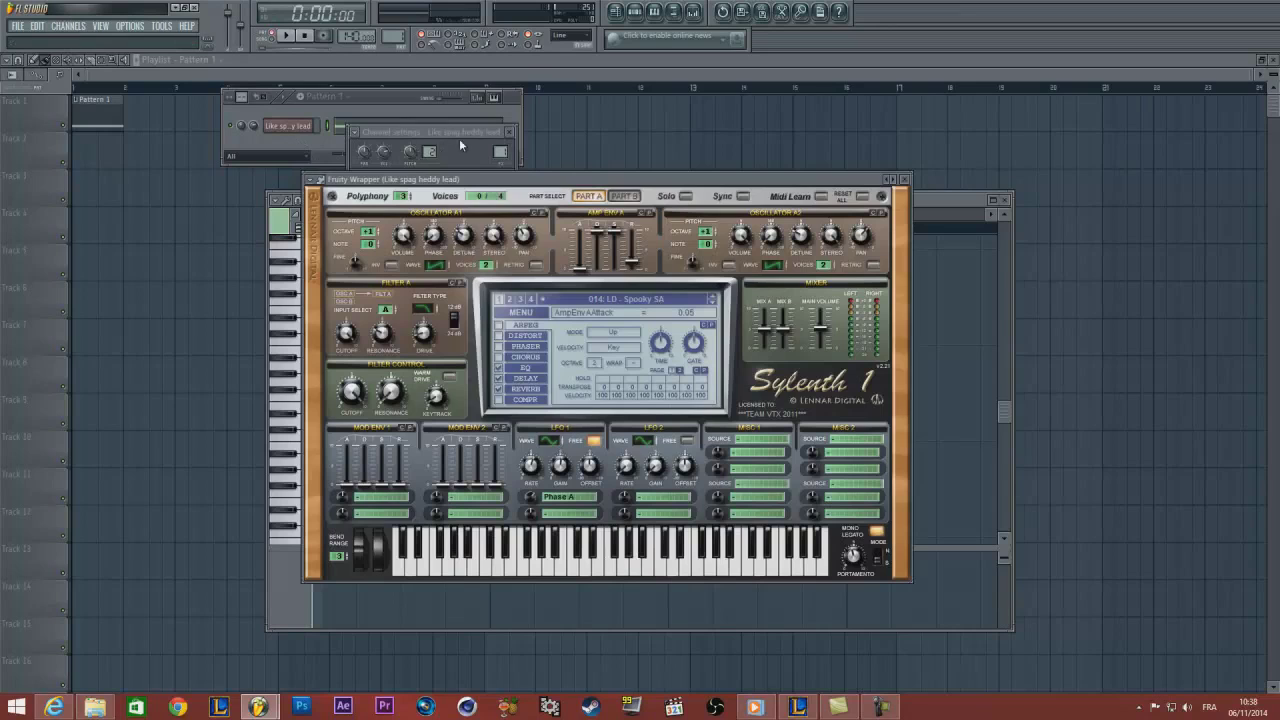
left_click(692, 11)
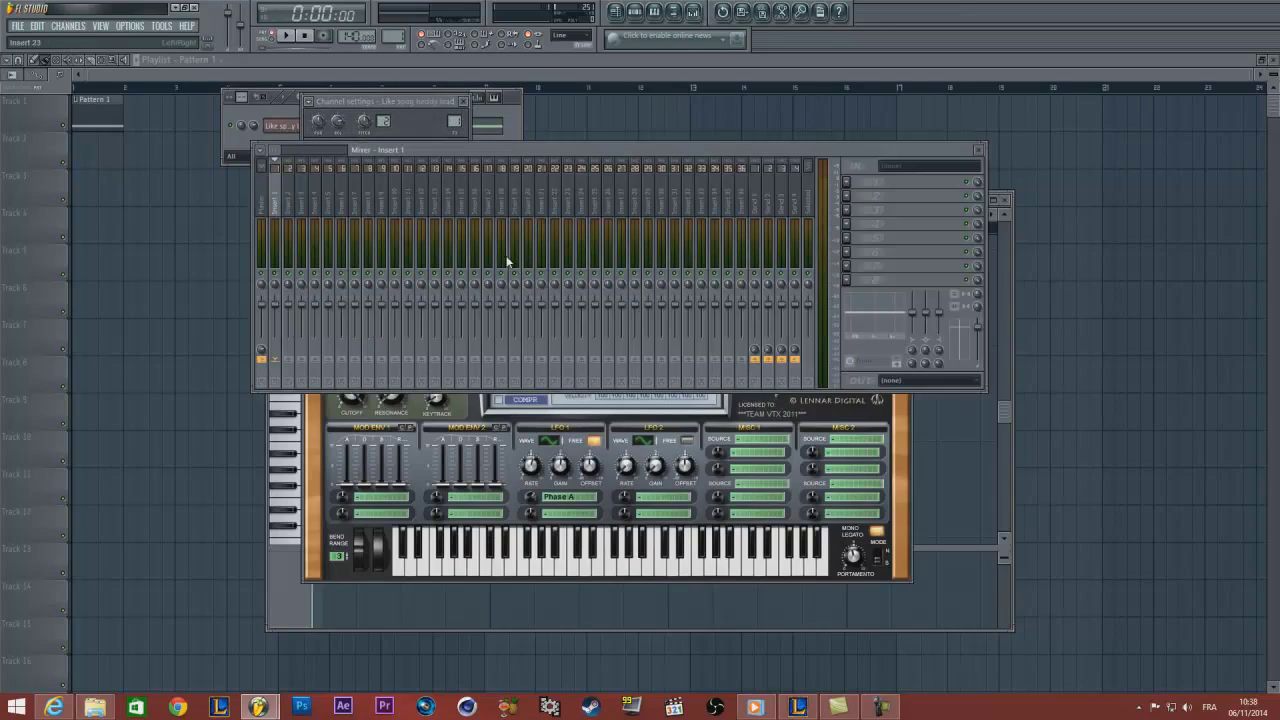
left_click_drag(317, 220, 289, 242)
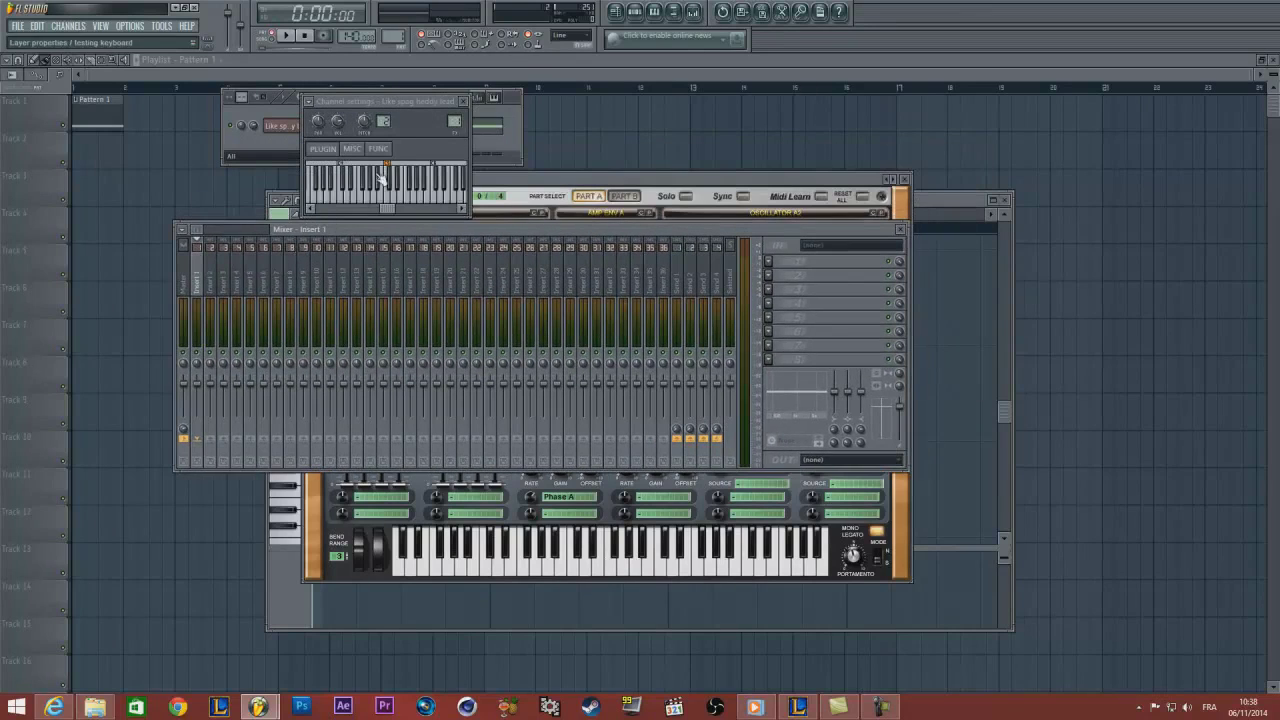
left_click_drag(396, 101, 353, 96)
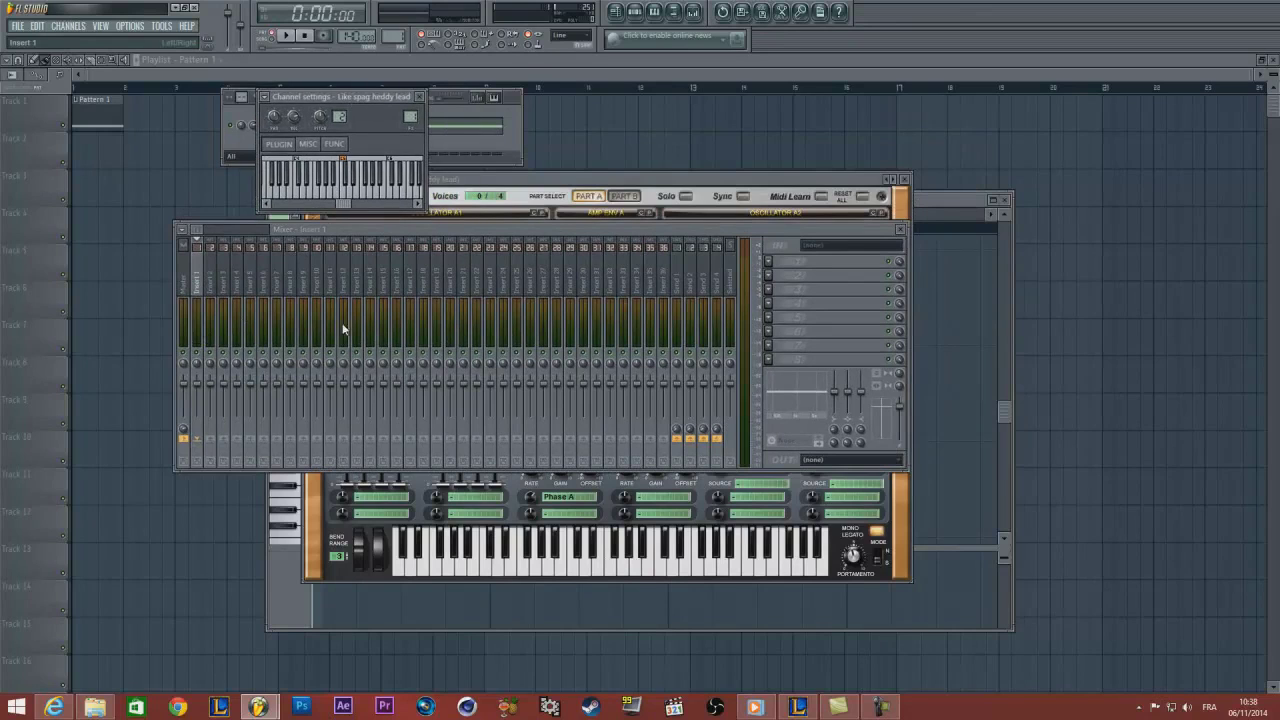
left_click(777, 262)
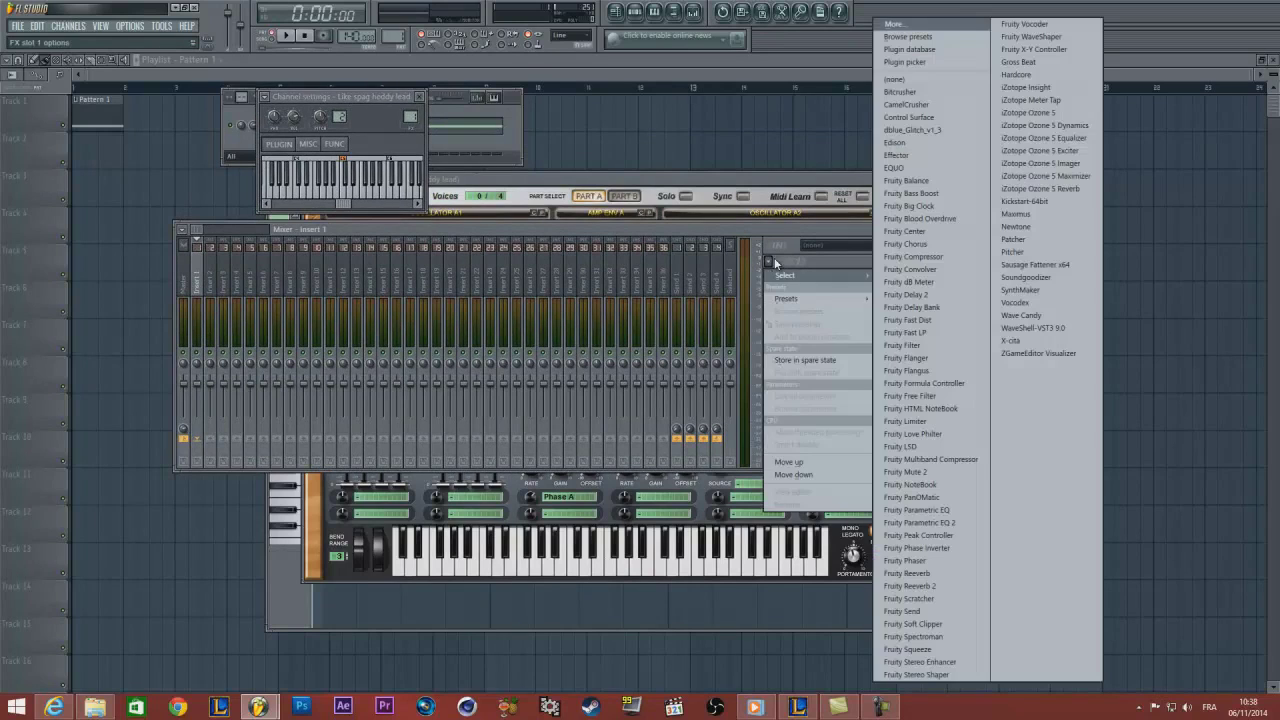
left_click(971, 522)
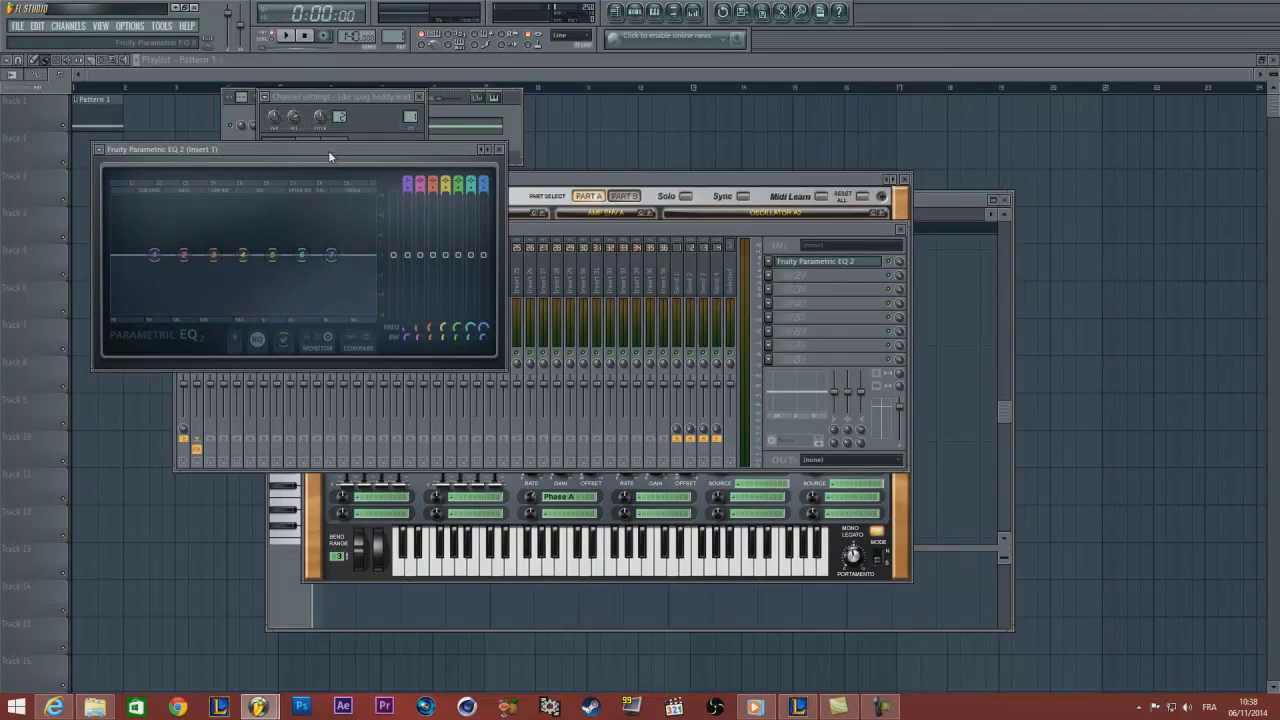
left_click_drag(329, 152, 309, 144)
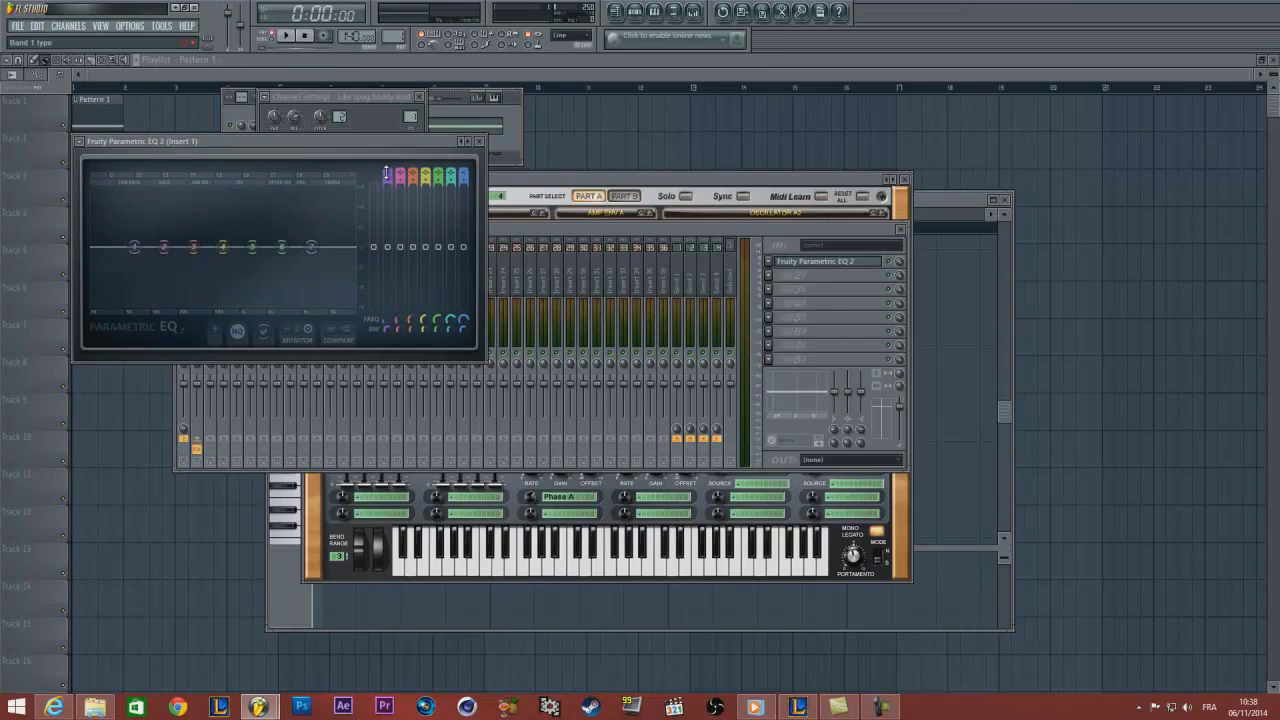
Turn EQ band 1 into a steep high-pass filter with its cutoff at about 73 Hz
left_click_drag(386, 173, 397, 237)
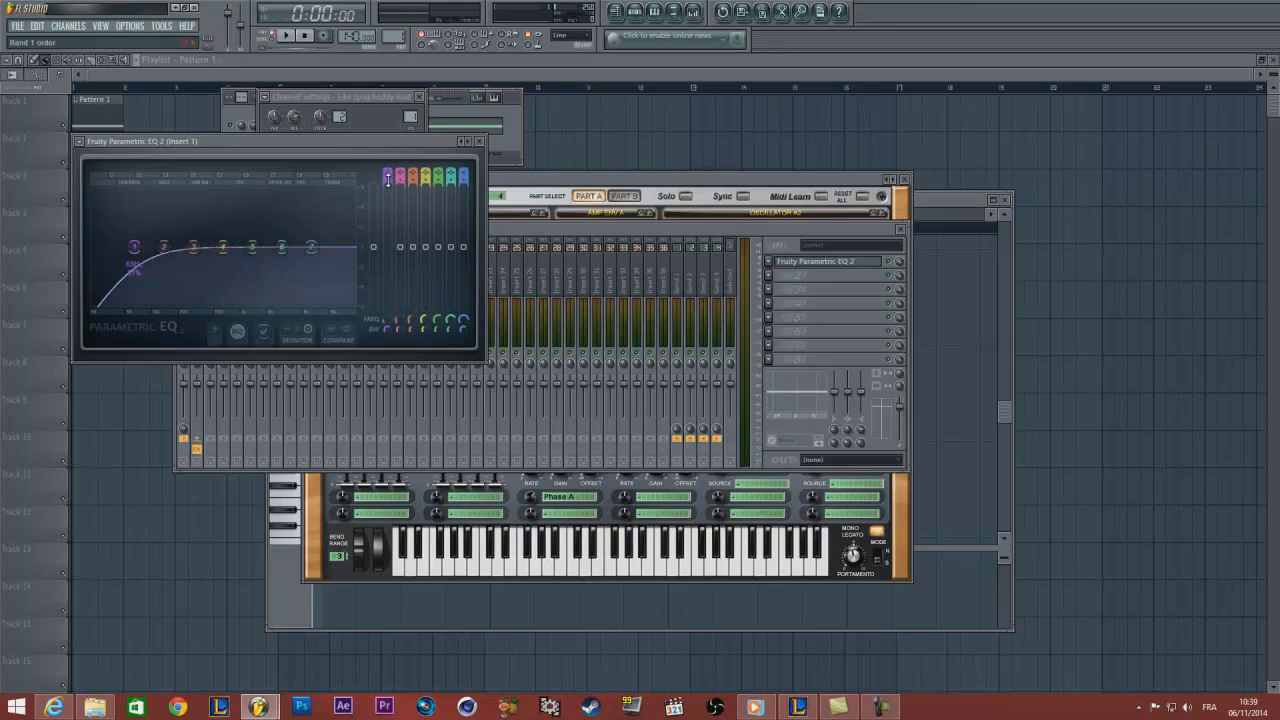
left_click_drag(388, 180, 388, 168)
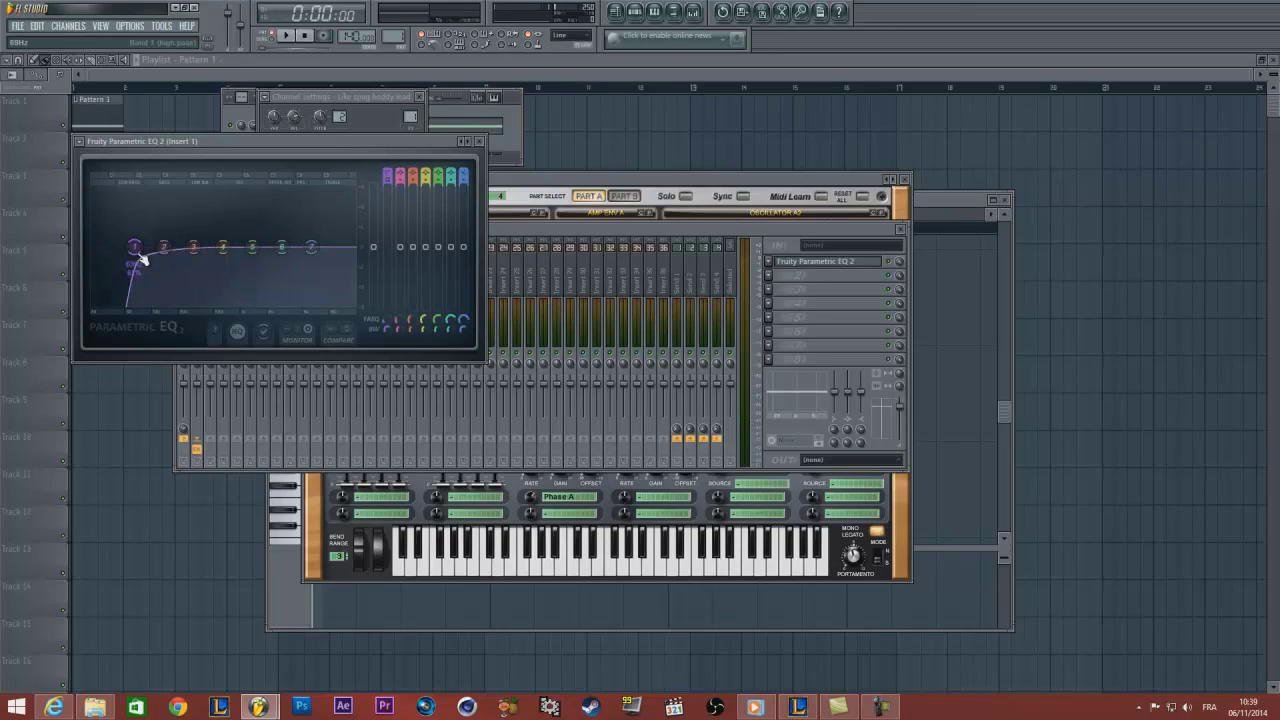
left_click_drag(140, 254, 144, 254)
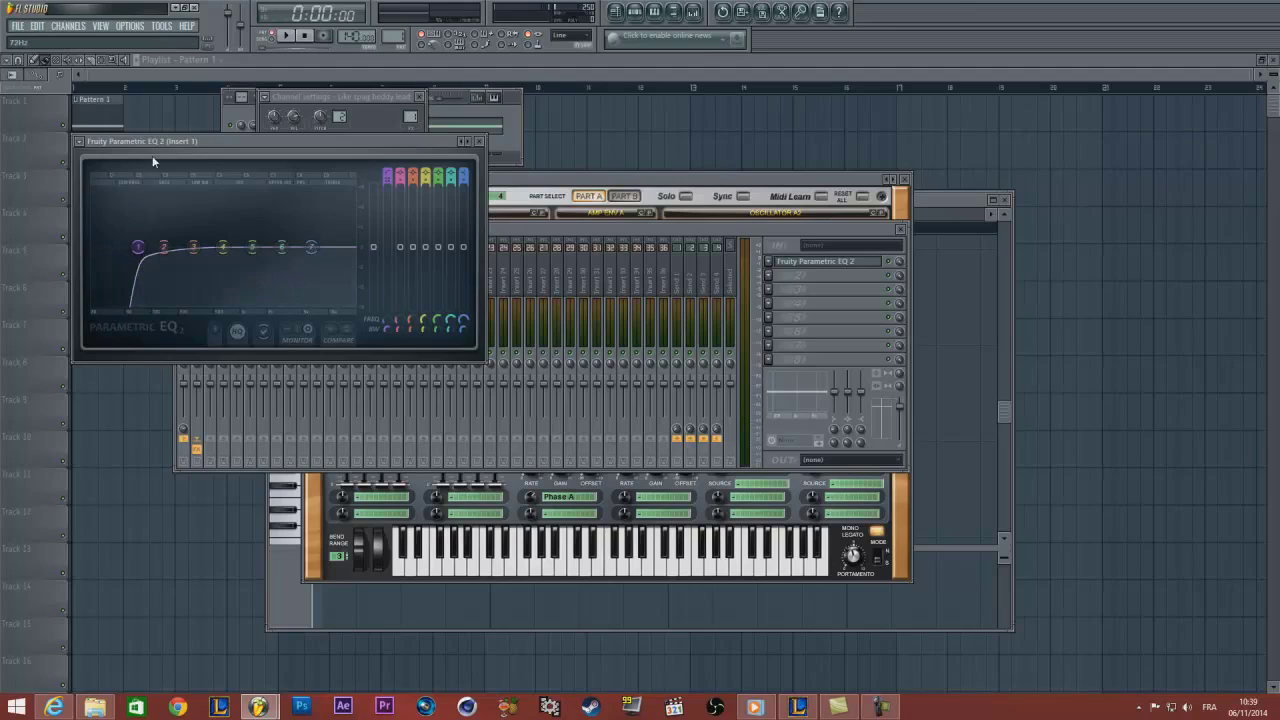
Replace the note in the lead channel's piano roll with a one-bar D note two octaves lower, starting at bar 1
left_click_drag(152, 155, 247, 188)
left_click(502, 150)
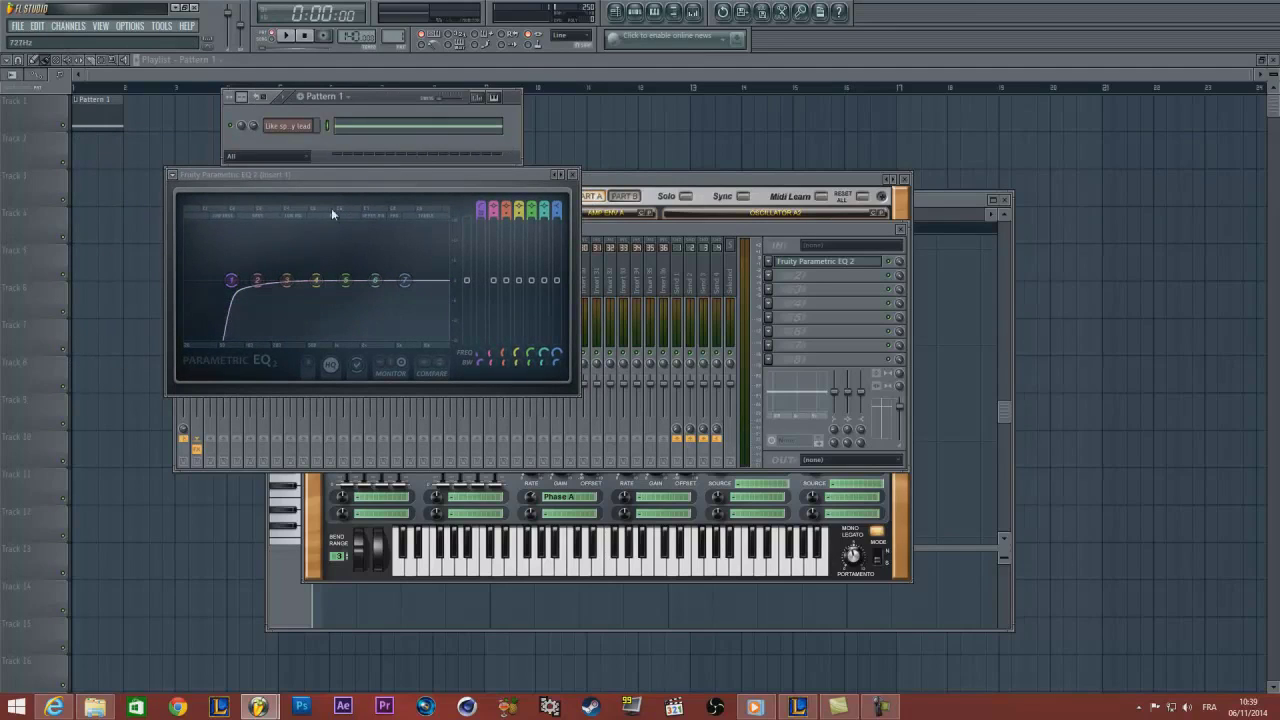
left_click(363, 131)
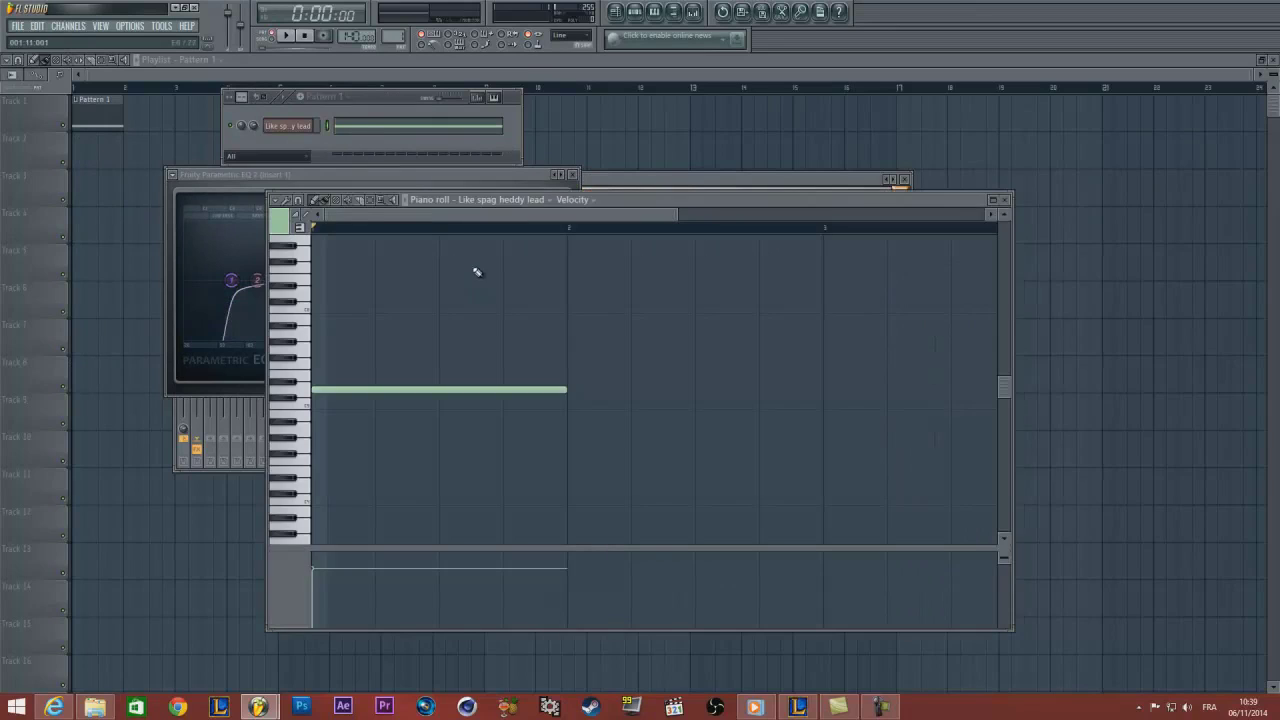
scroll(477, 272, "down", 4)
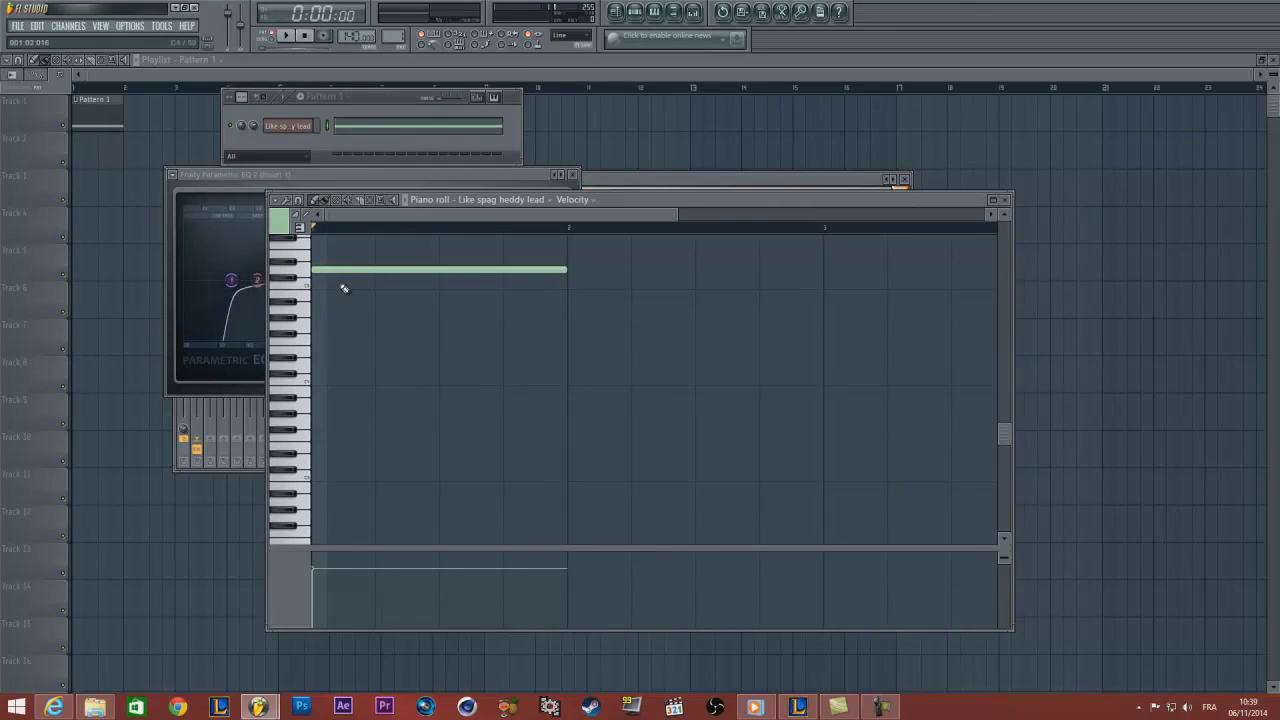
right_click(340, 268)
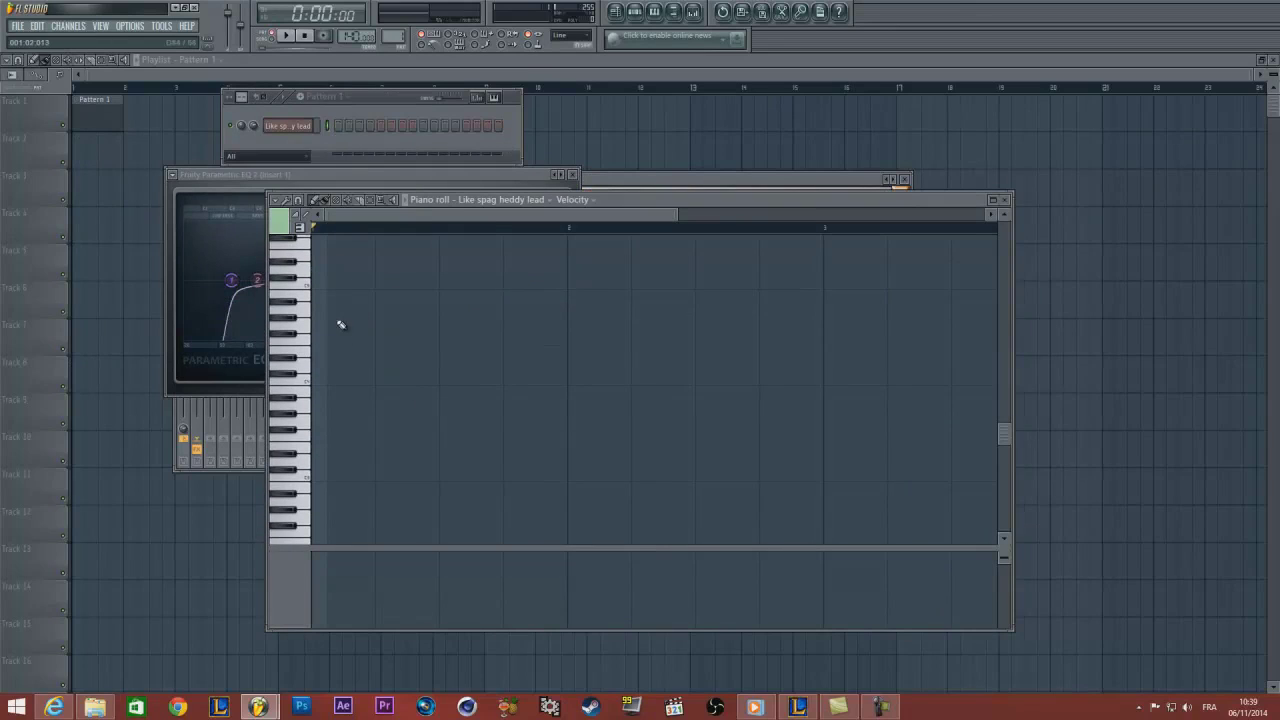
left_click(318, 461)
left_click_drag(316, 460, 306, 460)
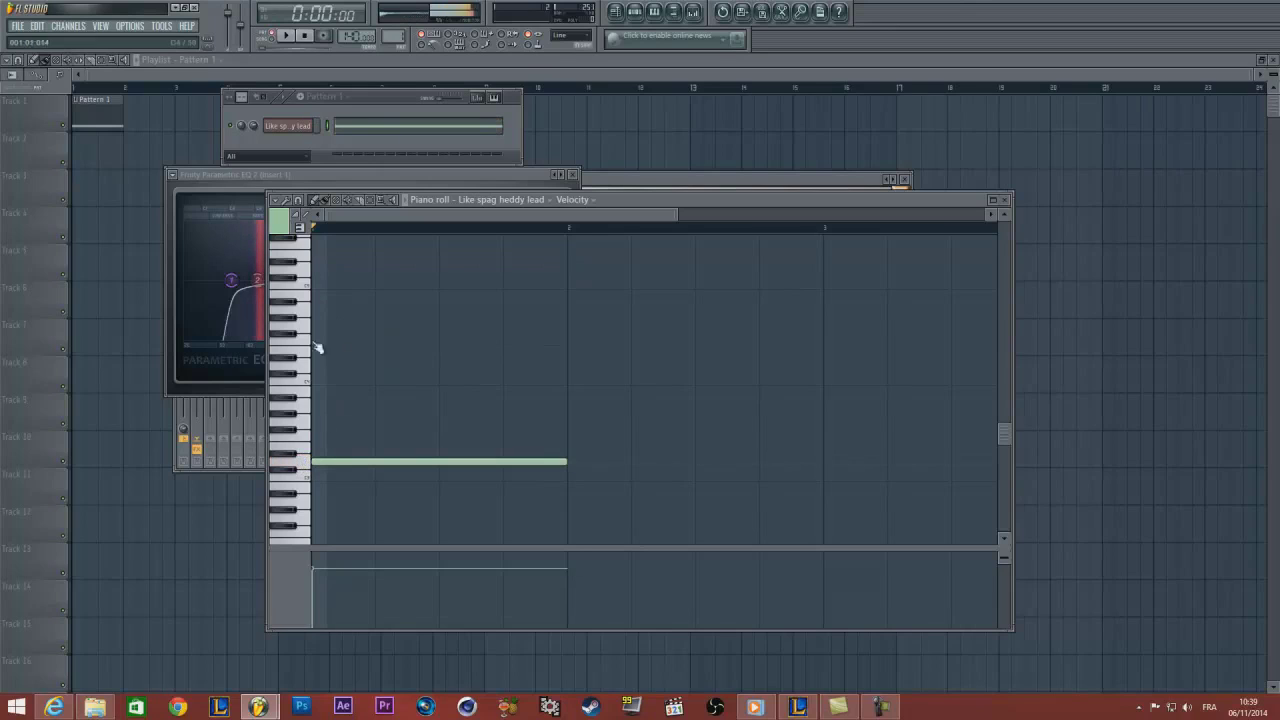
Arrange the piano roll and the EQ window side by side so the note and the EQ spectrum are both visible, auditioning the low D
left_click(235, 180)
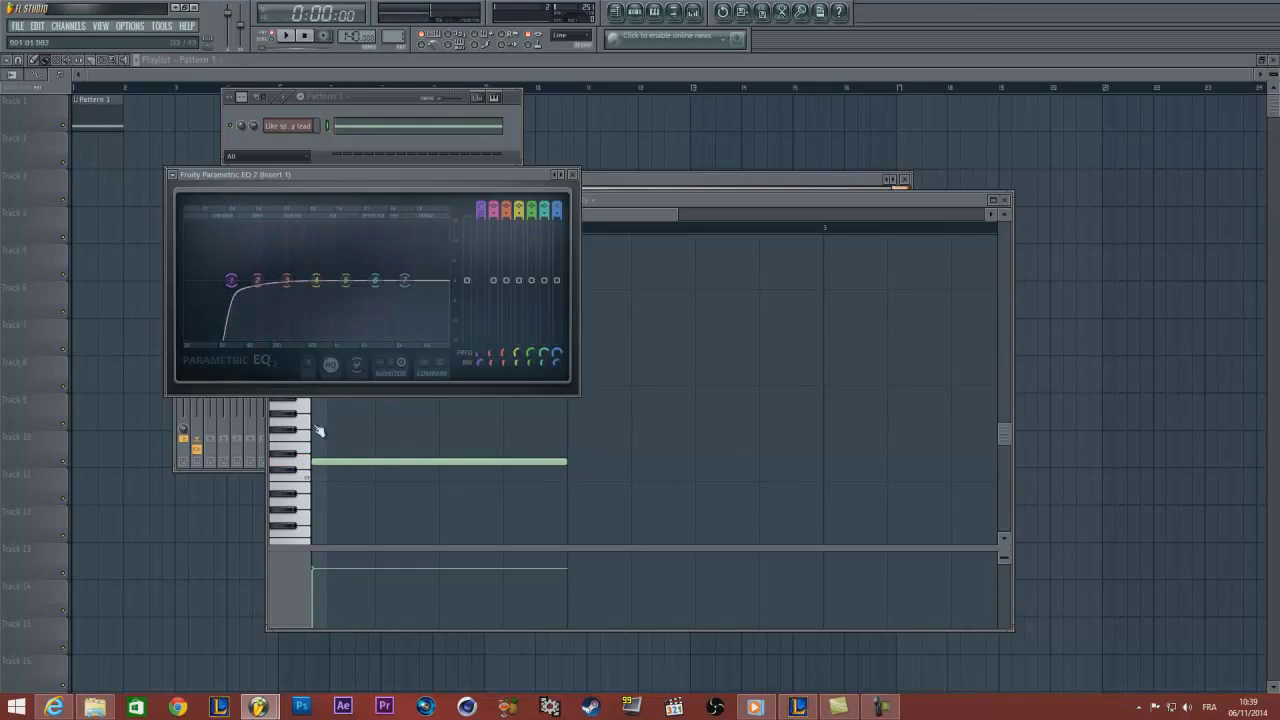
left_click(305, 462)
left_click_drag(655, 200, 813, 157)
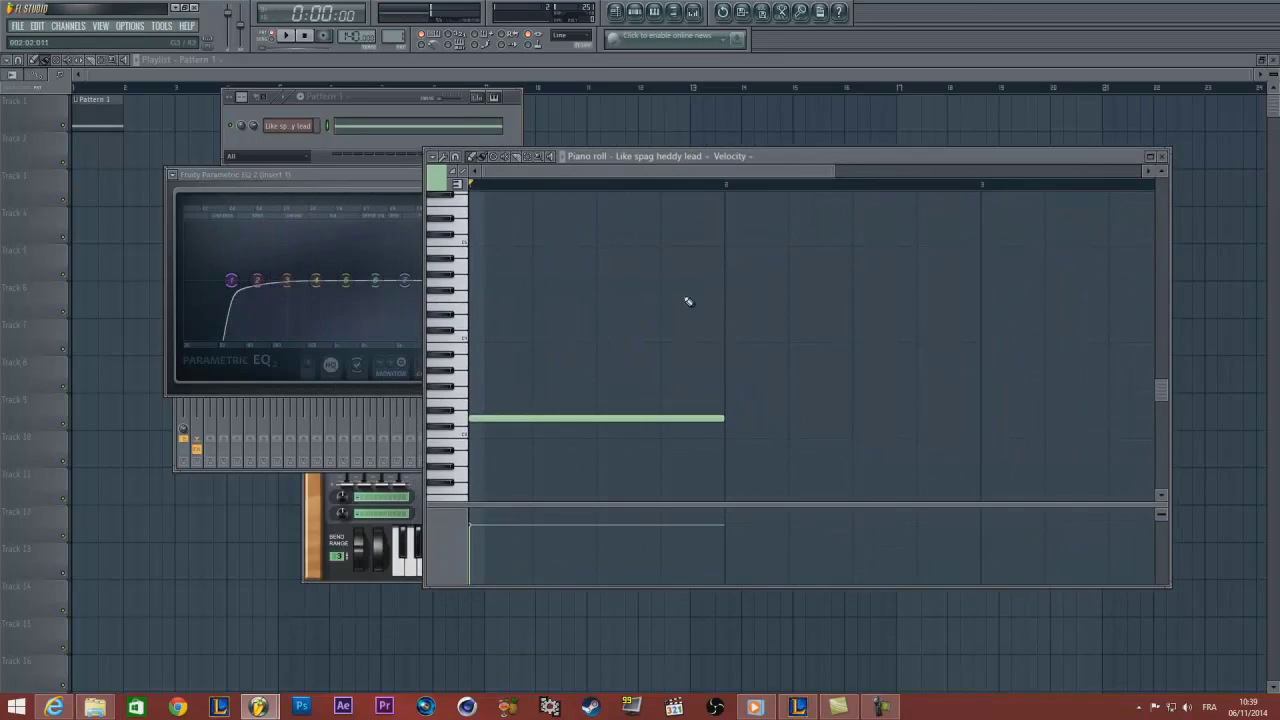
left_click(461, 420)
left_click_drag(244, 176, 96, 149)
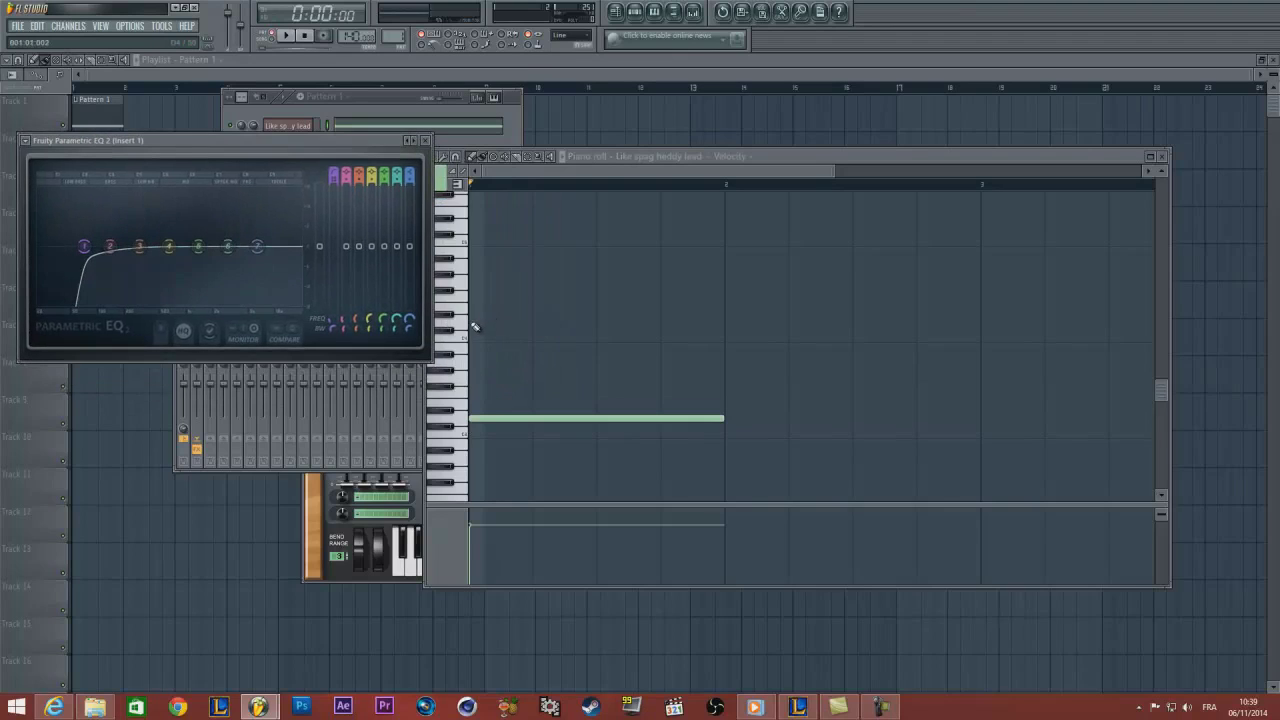
Audition other keys in the piano roll and compare their pitches with the frequency bands in the EQ display
left_click(498, 288)
scroll(486, 303, "up", 1)
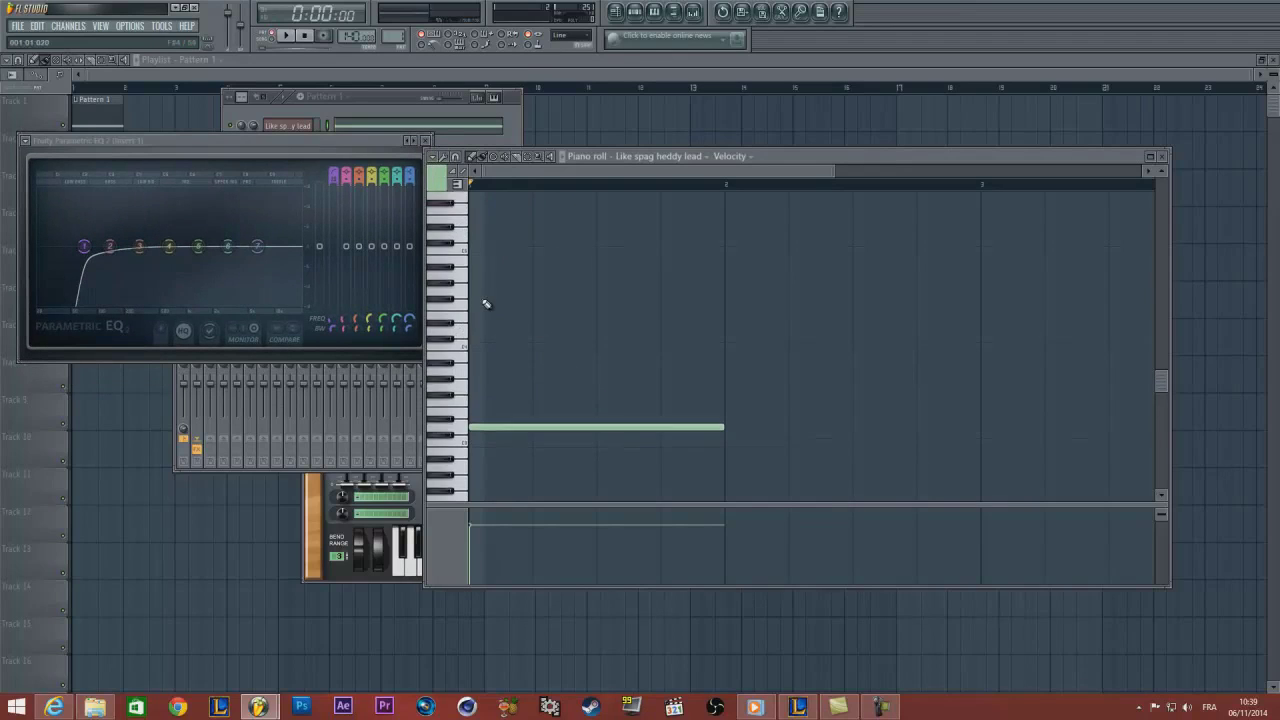
left_click(463, 254)
left_click(465, 215)
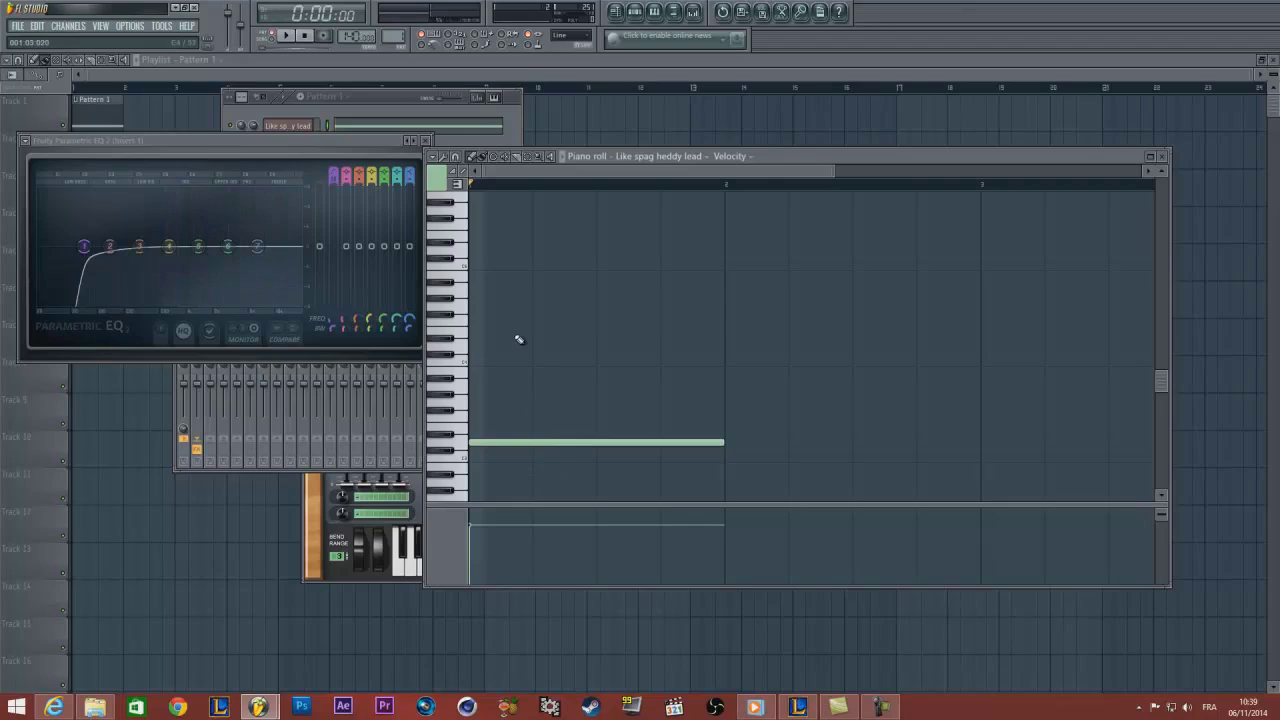
scroll(519, 340, "down", 3)
scroll(519, 345, "up", 1)
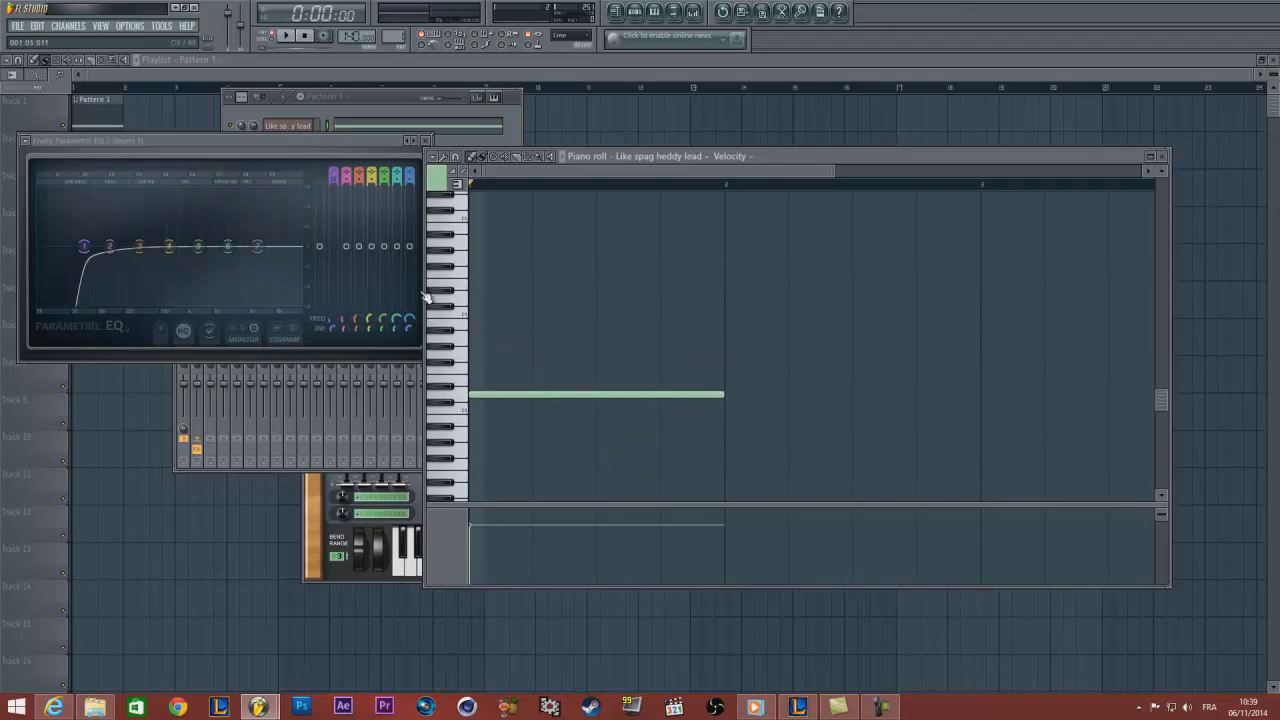
left_click(128, 222)
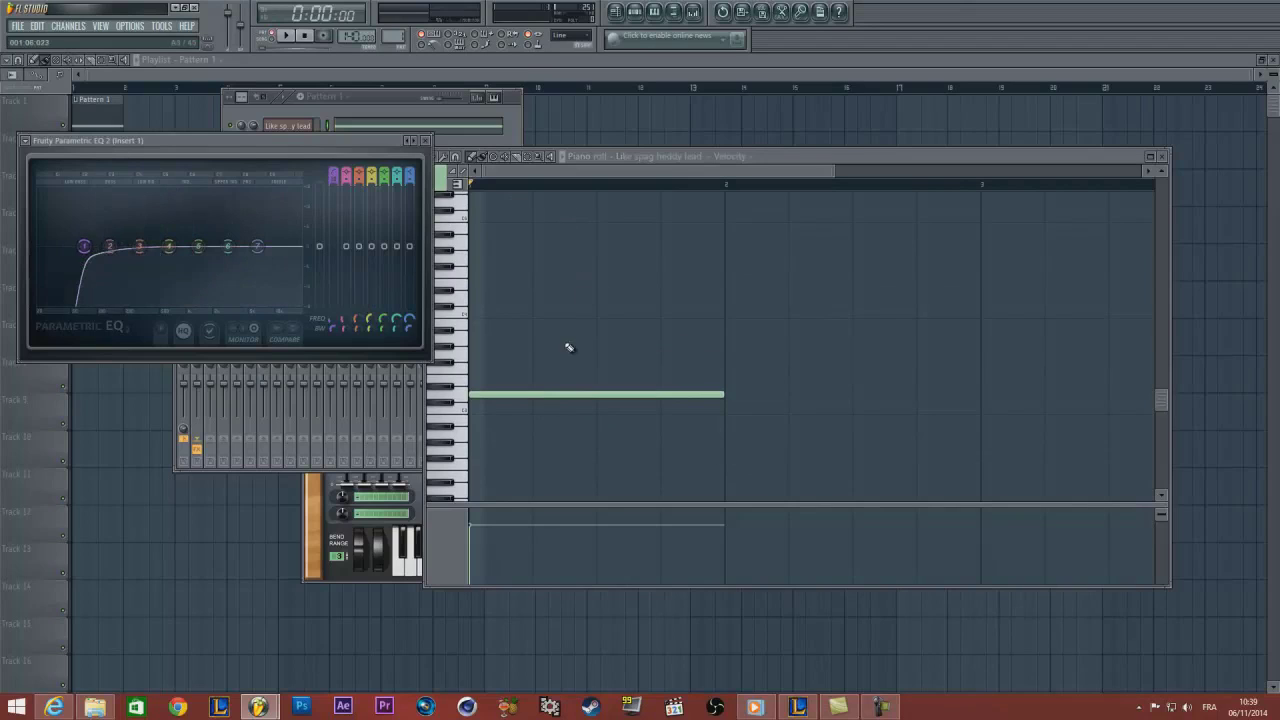
Replace the D note with a one-bar D an octave higher and raise EQ band 1's high-pass cutoff to between bands 2 and 3
right_click(516, 394)
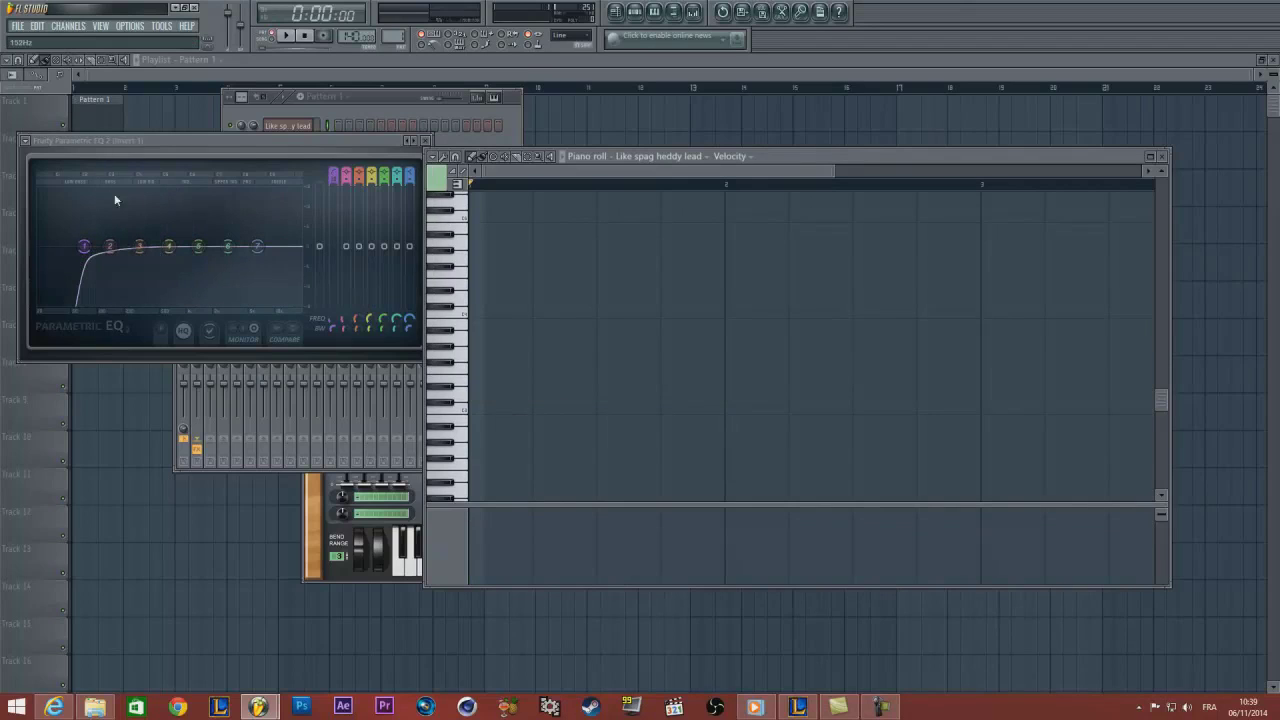
mouse_move(87, 243)
left_mouse_down()
mouse_move(80, 271)
mouse_move(82, 246)
left_mouse_up()
left_click_drag(107, 152, 129, 120)
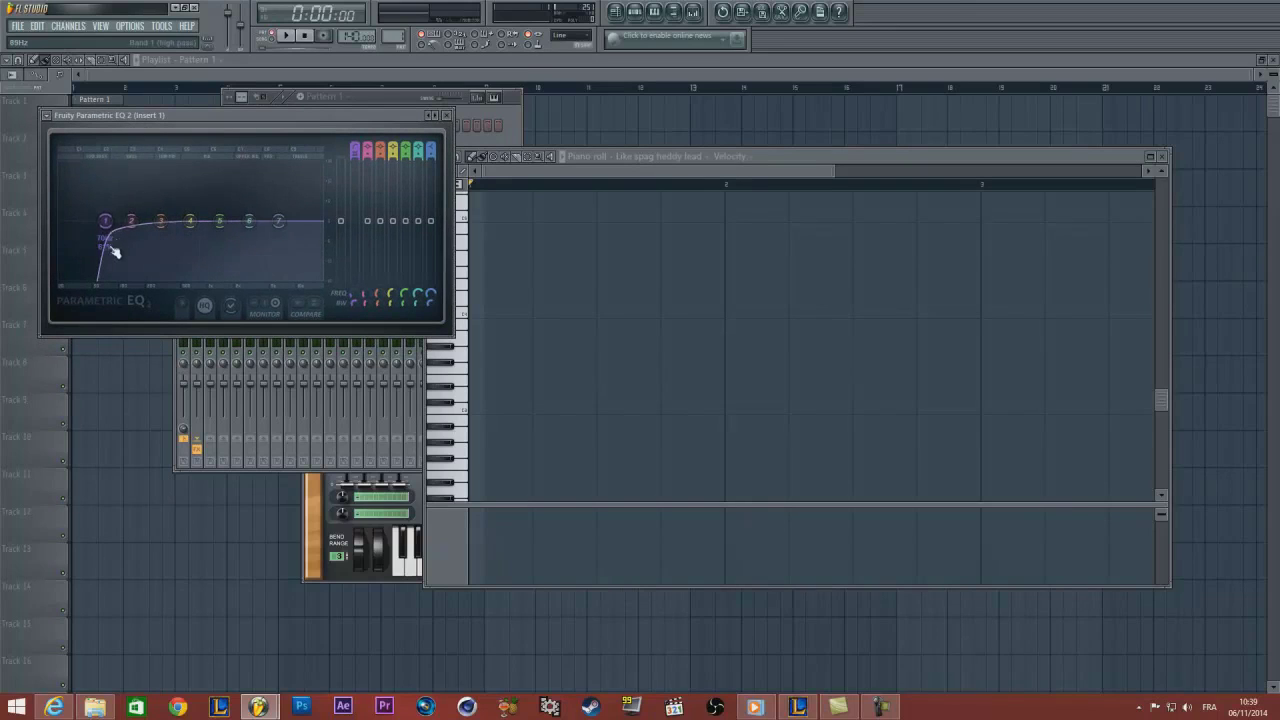
left_click_drag(110, 231, 151, 234)
right_click(629, 287)
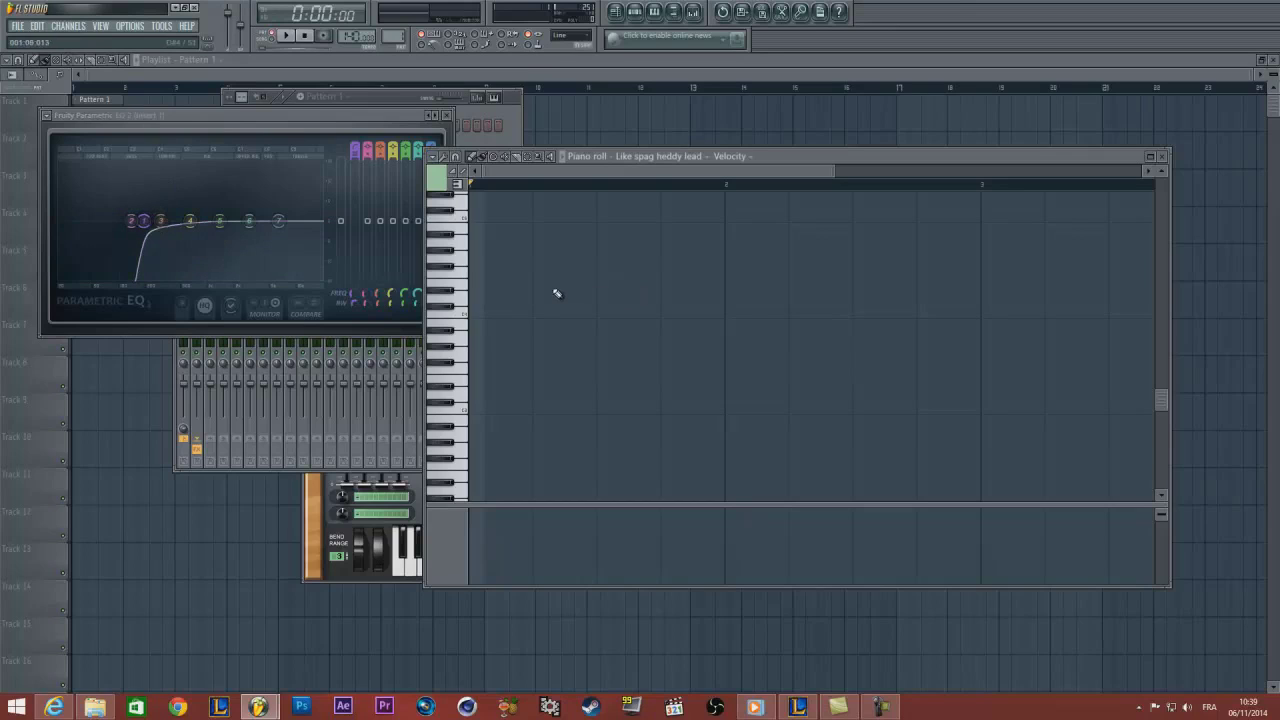
left_click_drag(557, 293, 466, 297)
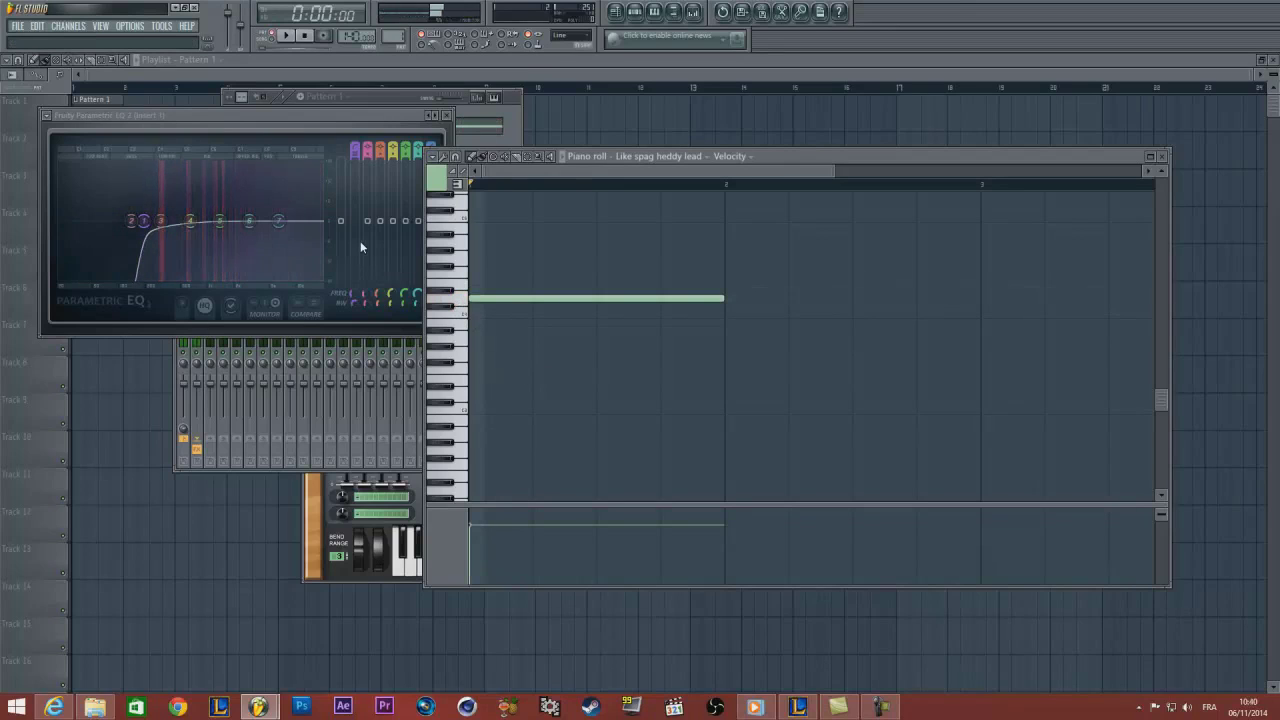
Load CamelCrusher into the second effect slot of mixer track Insert 1
left_click(381, 100)
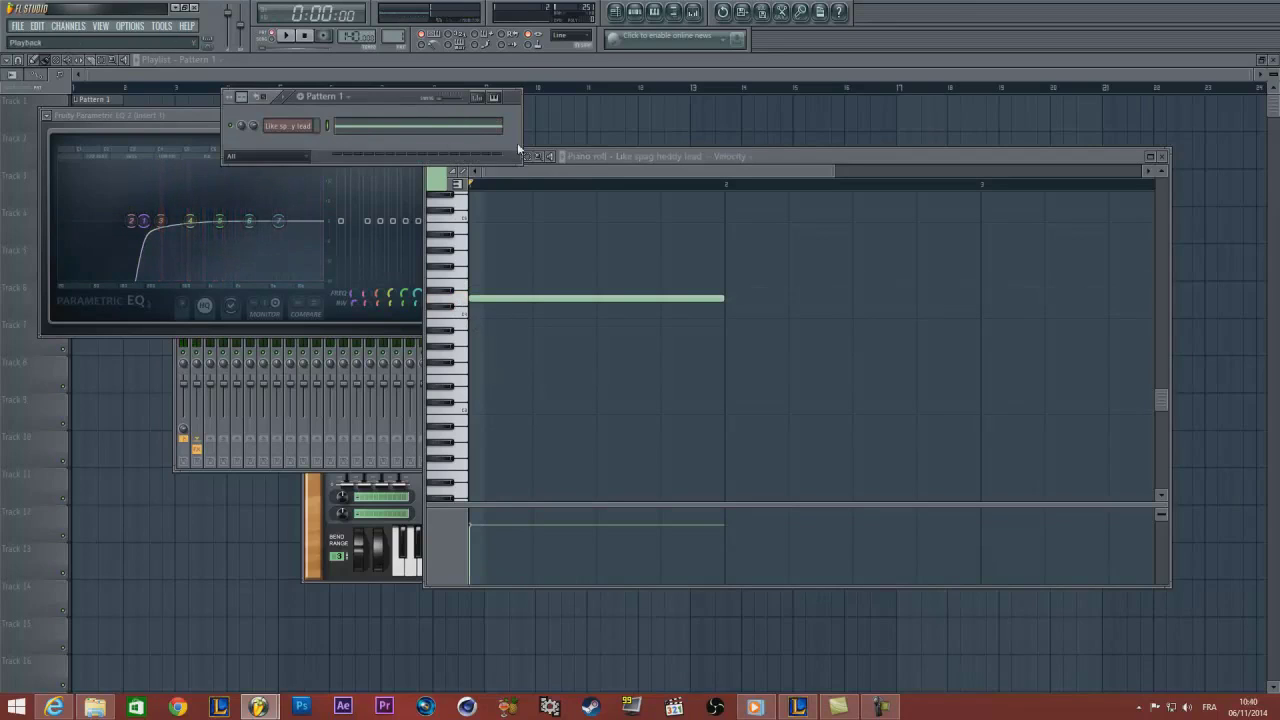
left_click(288, 125)
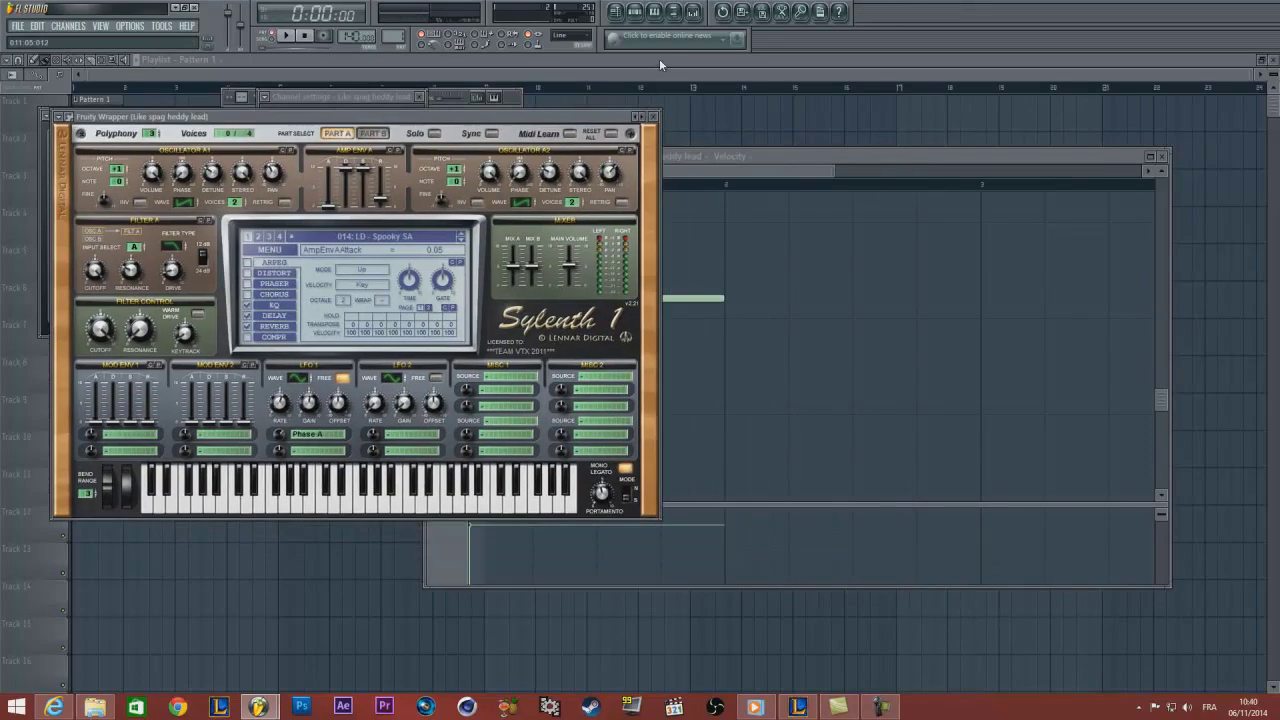
left_click(693, 11)
left_click_drag(401, 231, 366, 182)
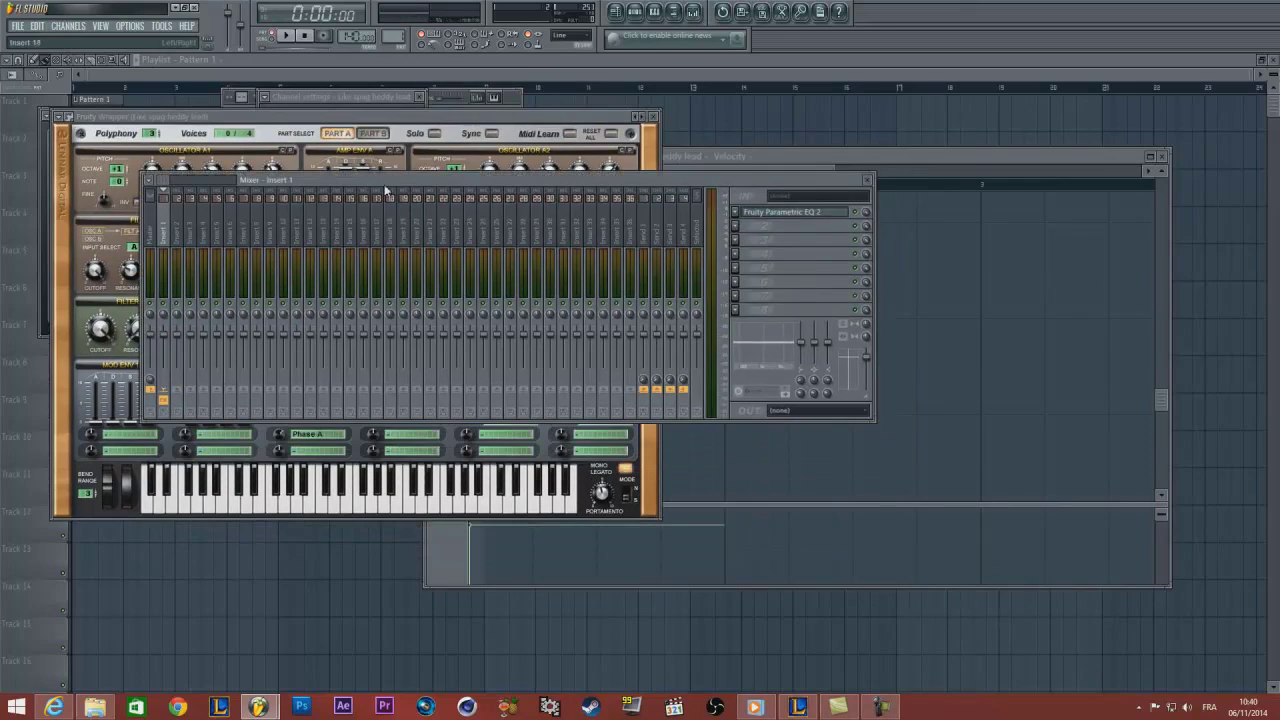
left_click(737, 240)
left_click(873, 104)
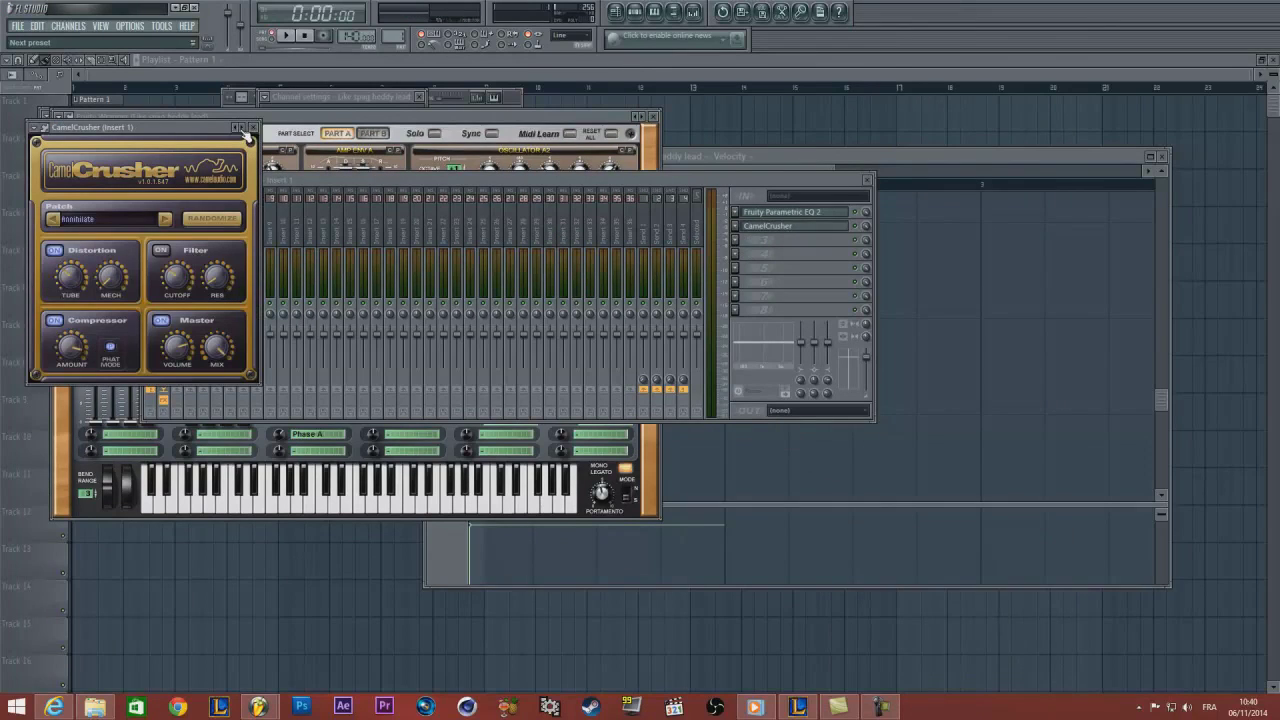
Choose the British Clean patch in CamelCrusher and lower the mix level of its effect slot to about 33%
left_click_drag(208, 131, 226, 150)
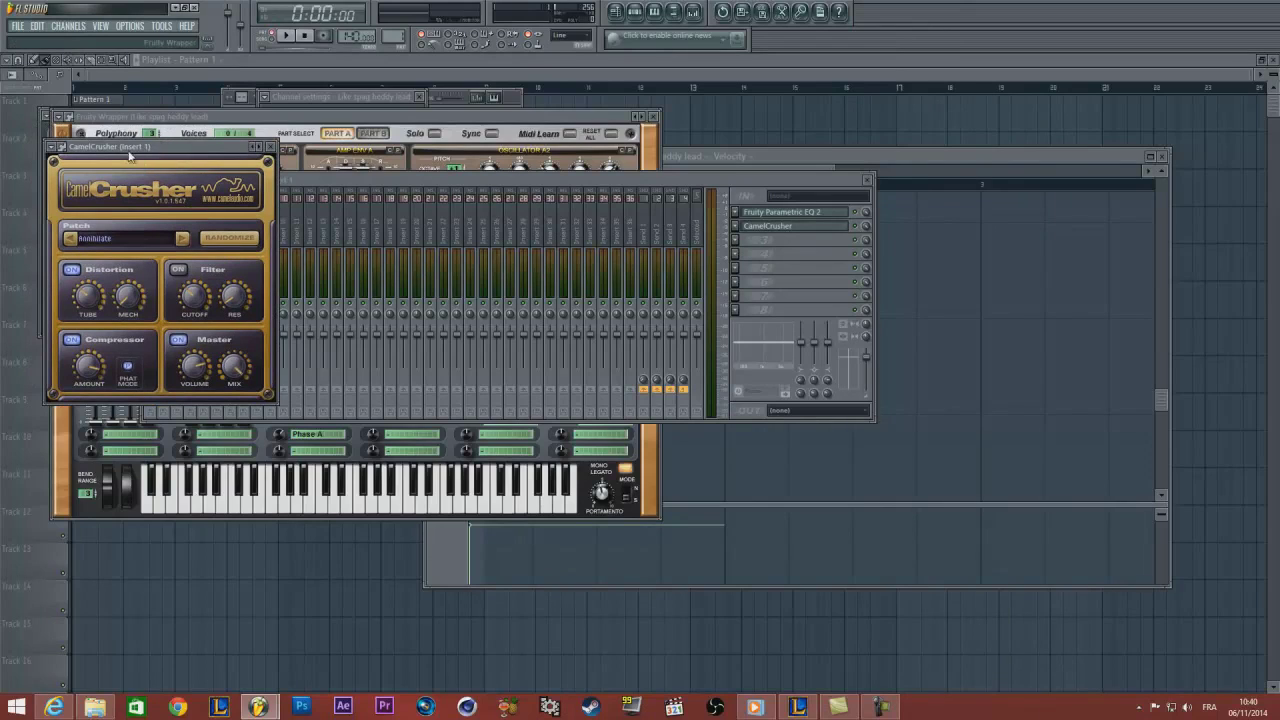
left_click_drag(126, 151, 122, 135)
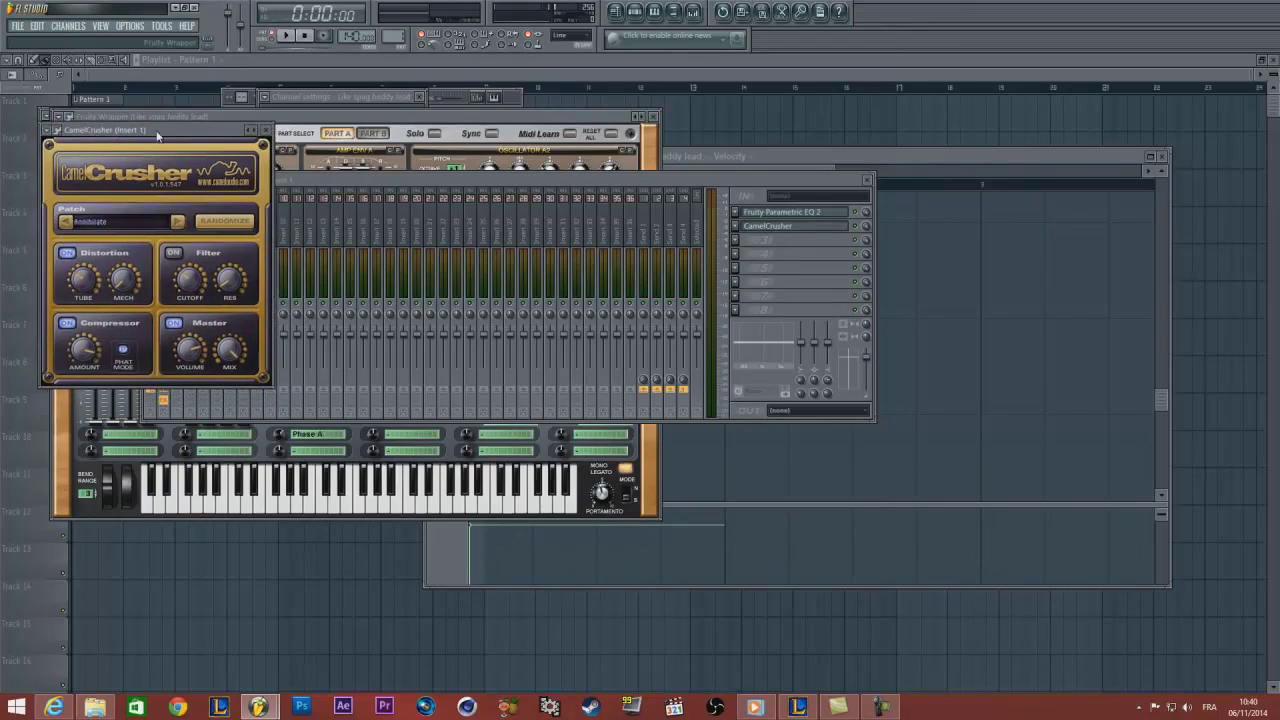
left_click(253, 133)
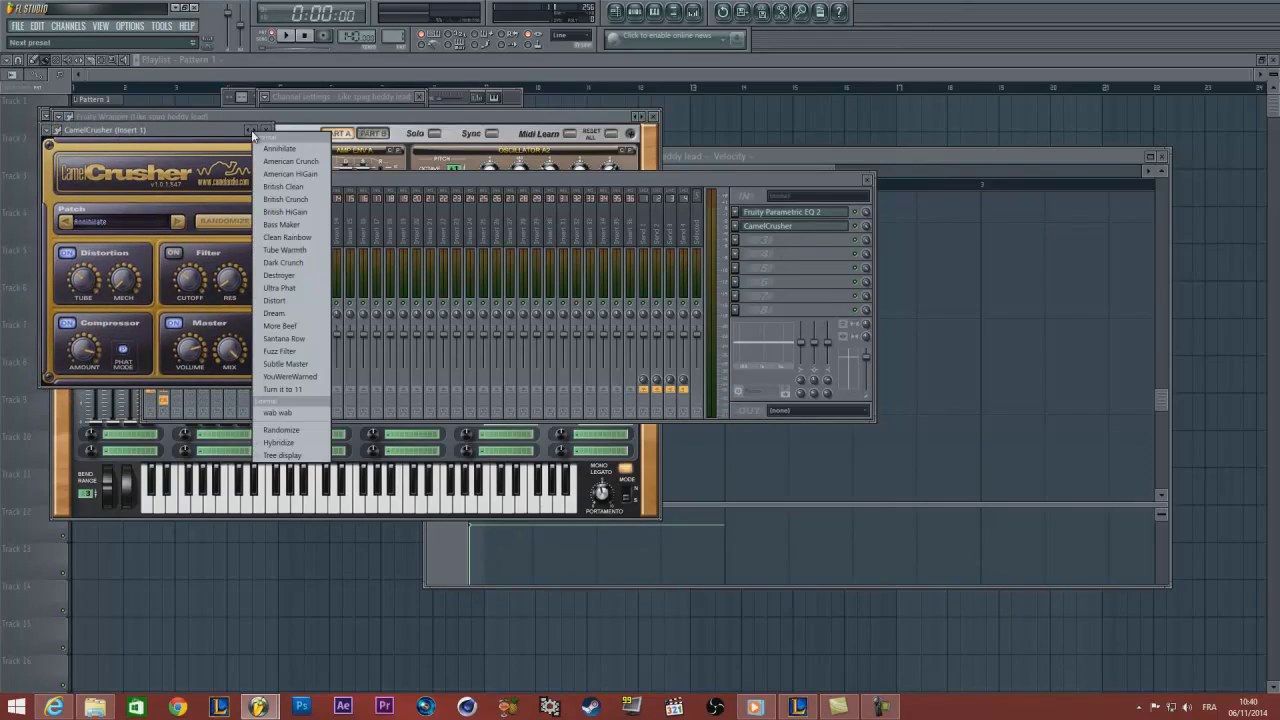
left_click(297, 186)
left_click_drag(186, 134, 216, 153)
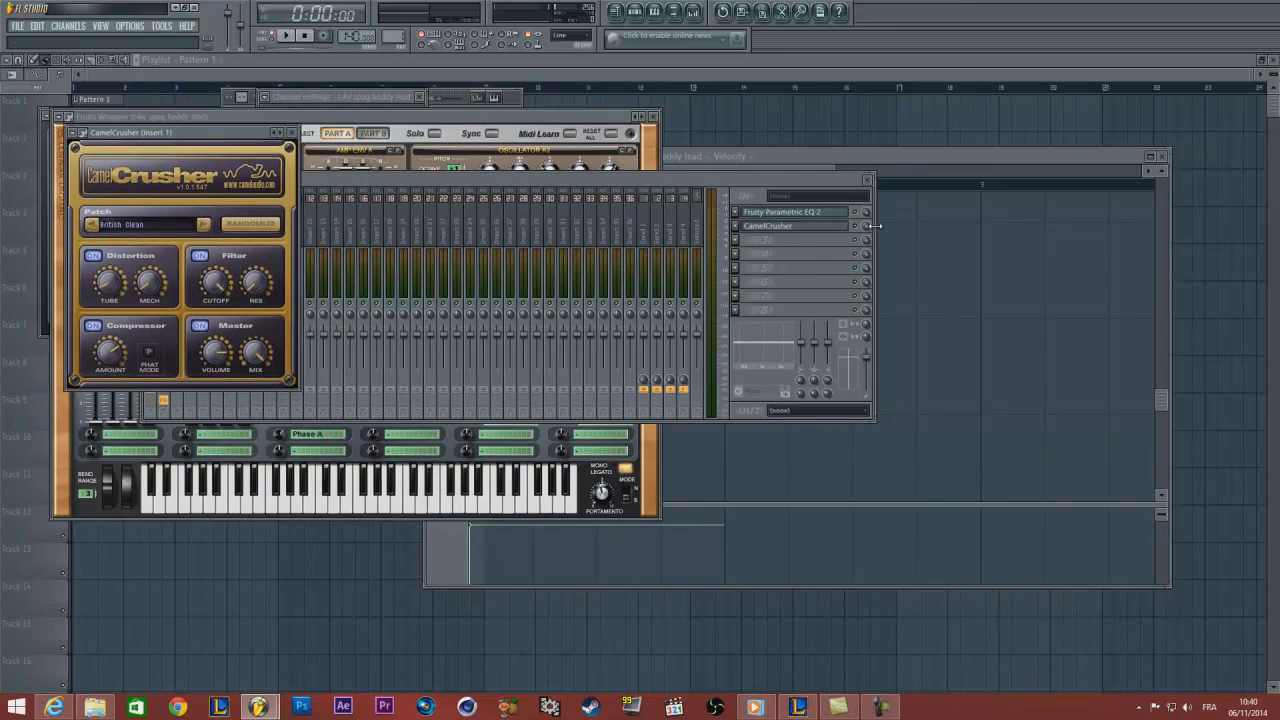
left_click(869, 251)
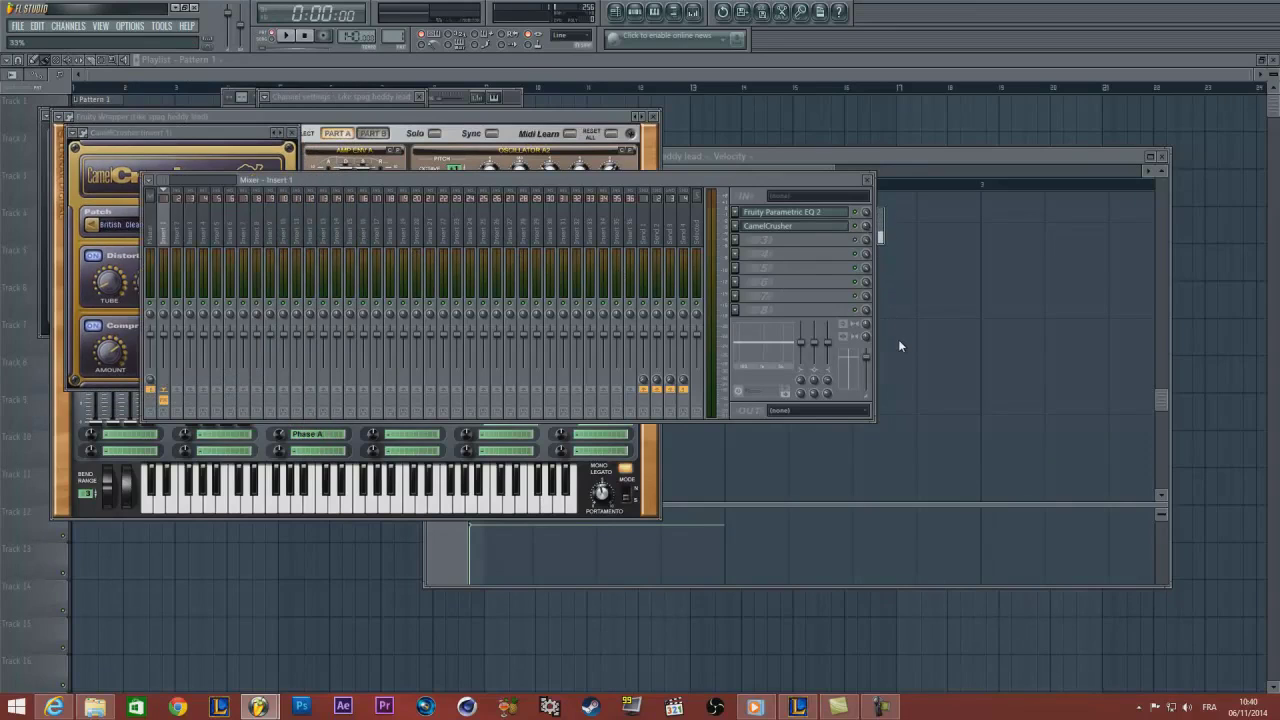
Load Fruity Stereo Shaper into the third effect slot of mixer track Insert 1
left_click(742, 248)
mouse_move(780, 253)
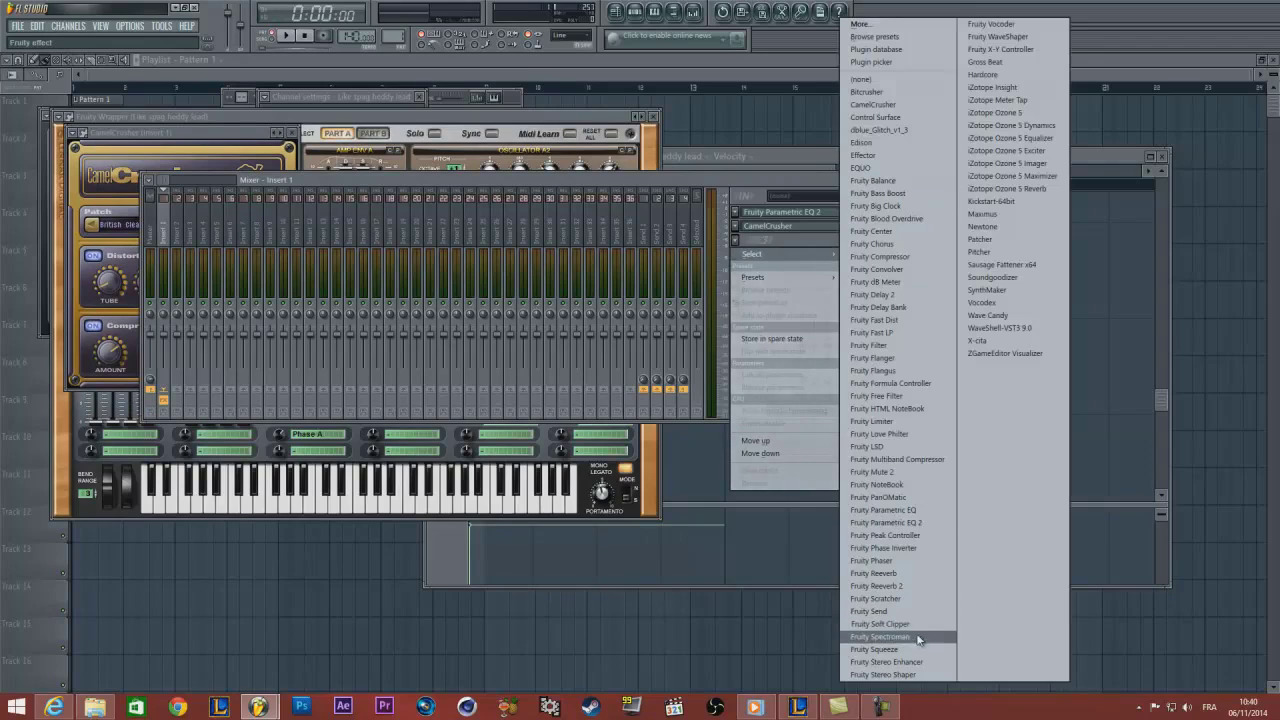
left_click(913, 673)
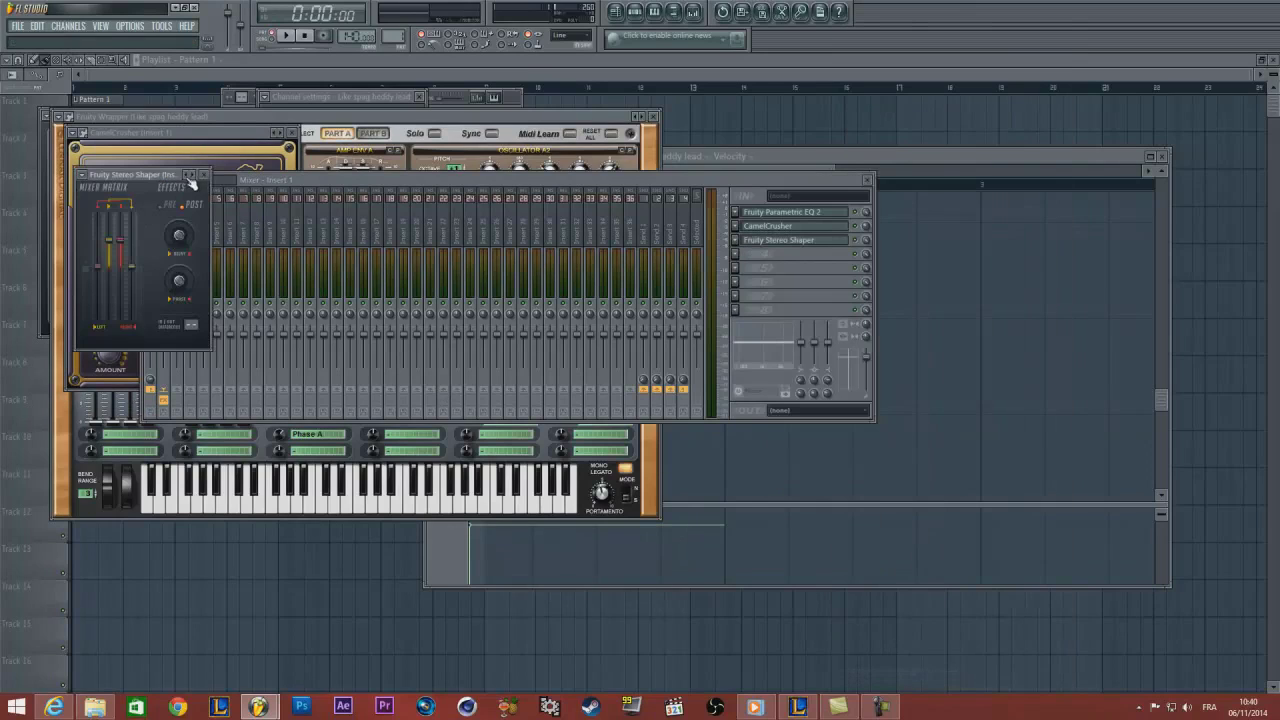
Apply the Stereoize 2 preset to Fruity Stereo Shaper and return to the mixer
right_click(191, 180)
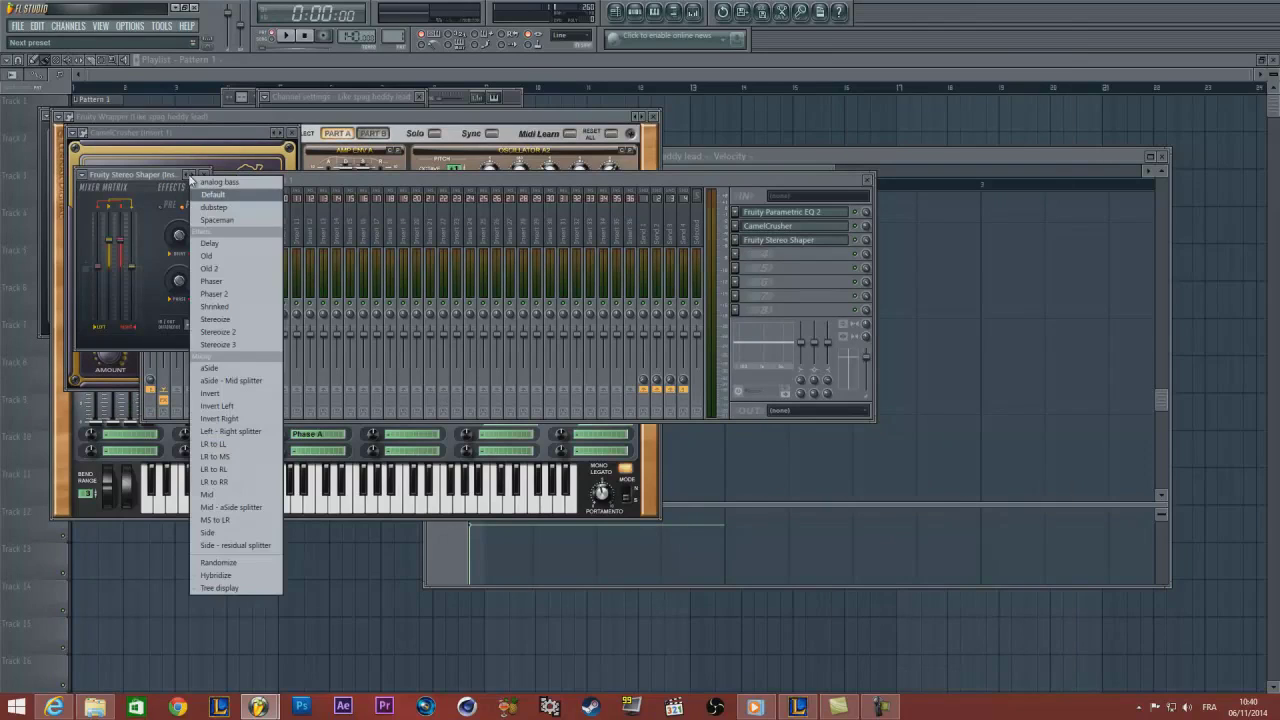
left_click(247, 332)
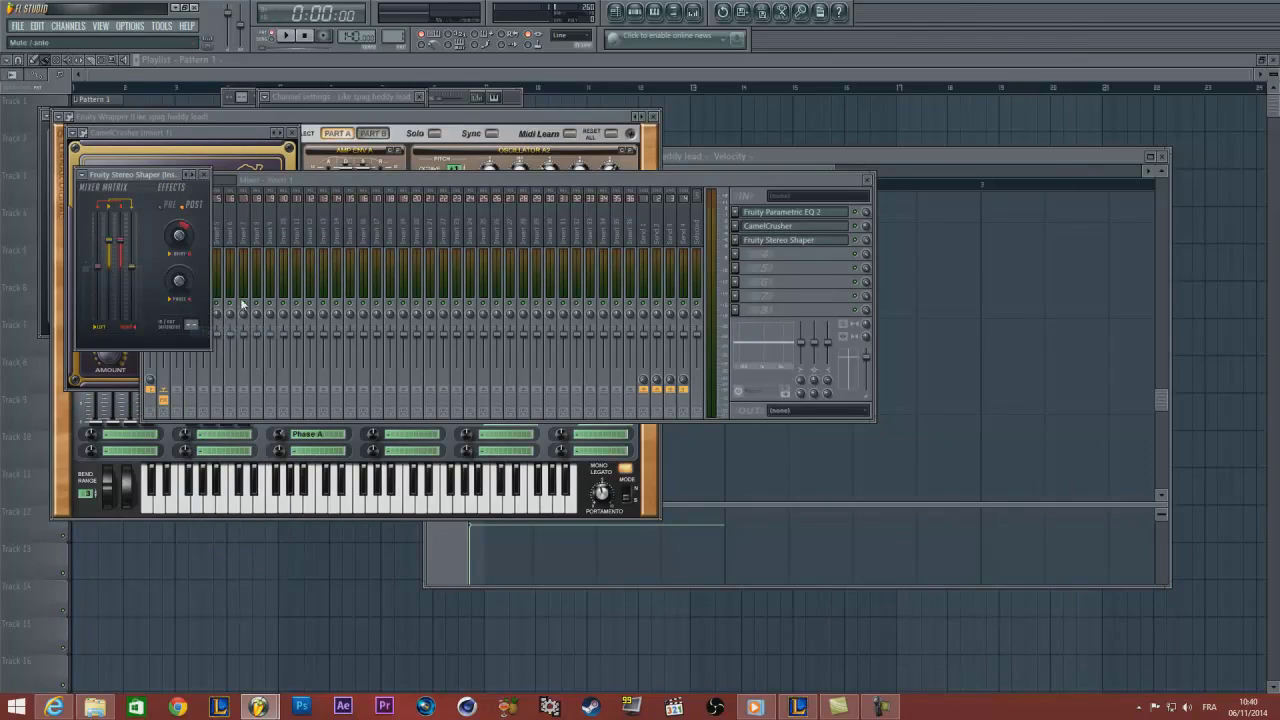
right_click(193, 180)
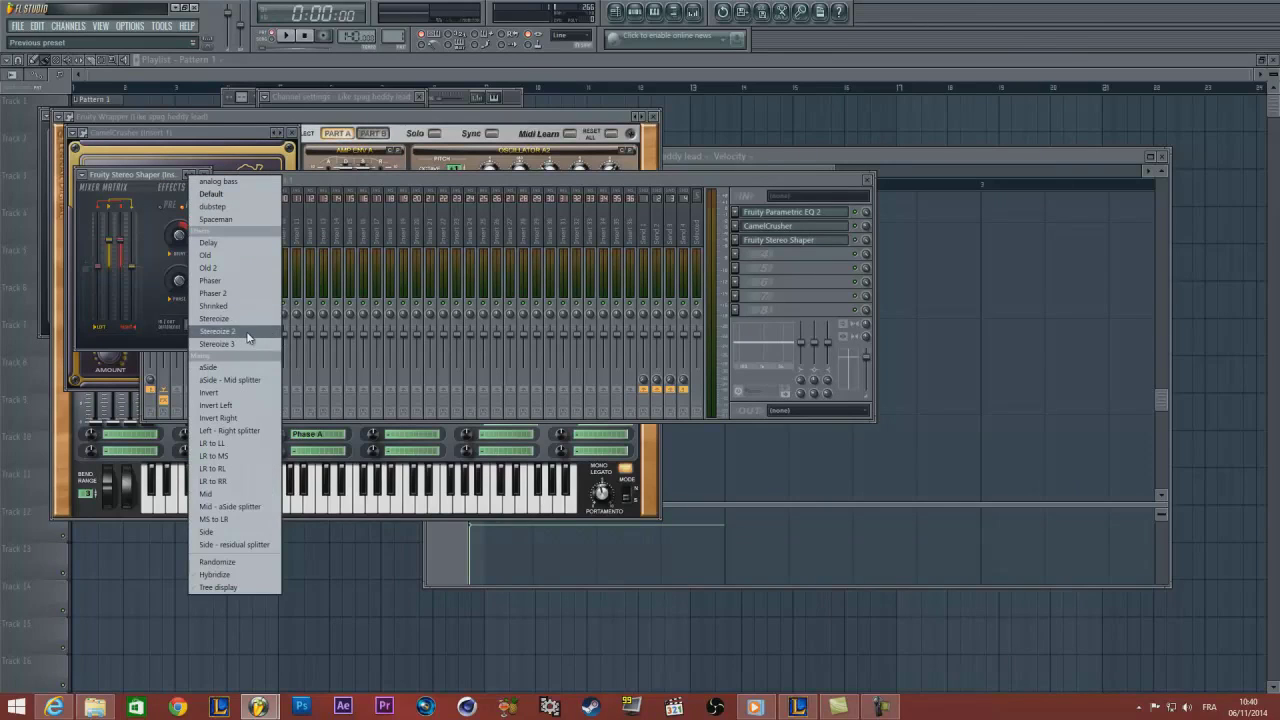
left_click(123, 175)
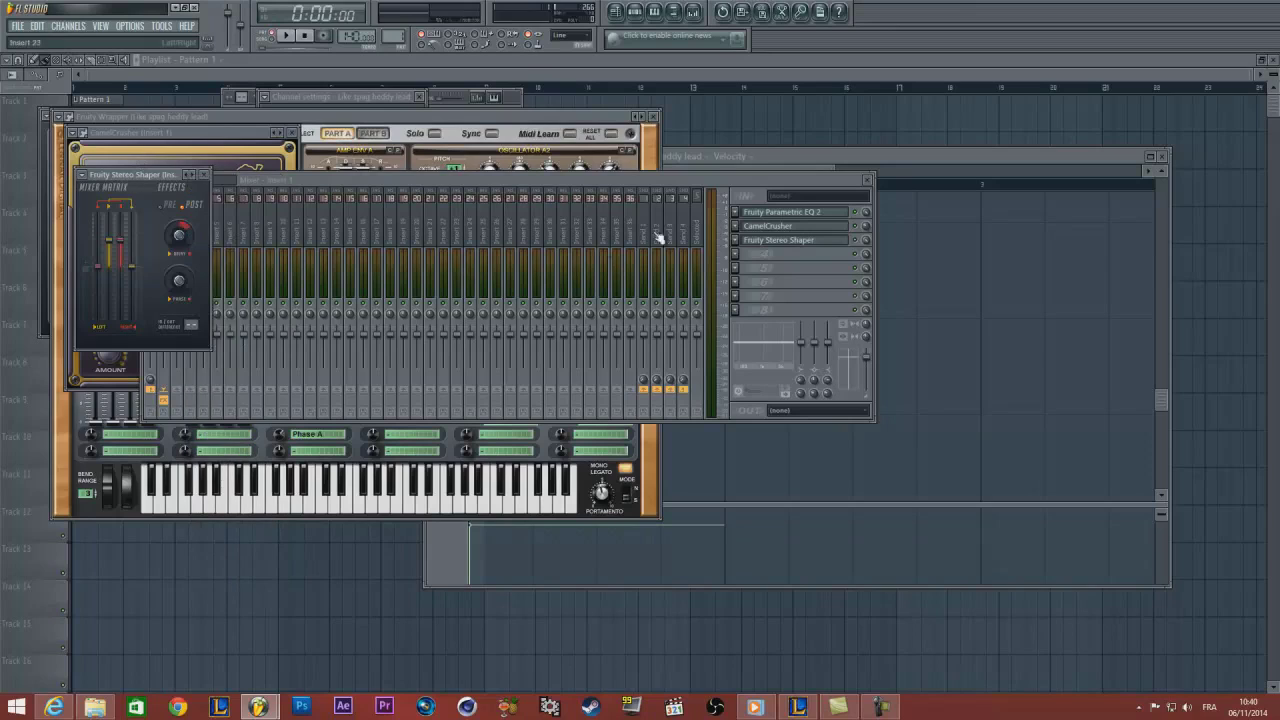
left_click(773, 280)
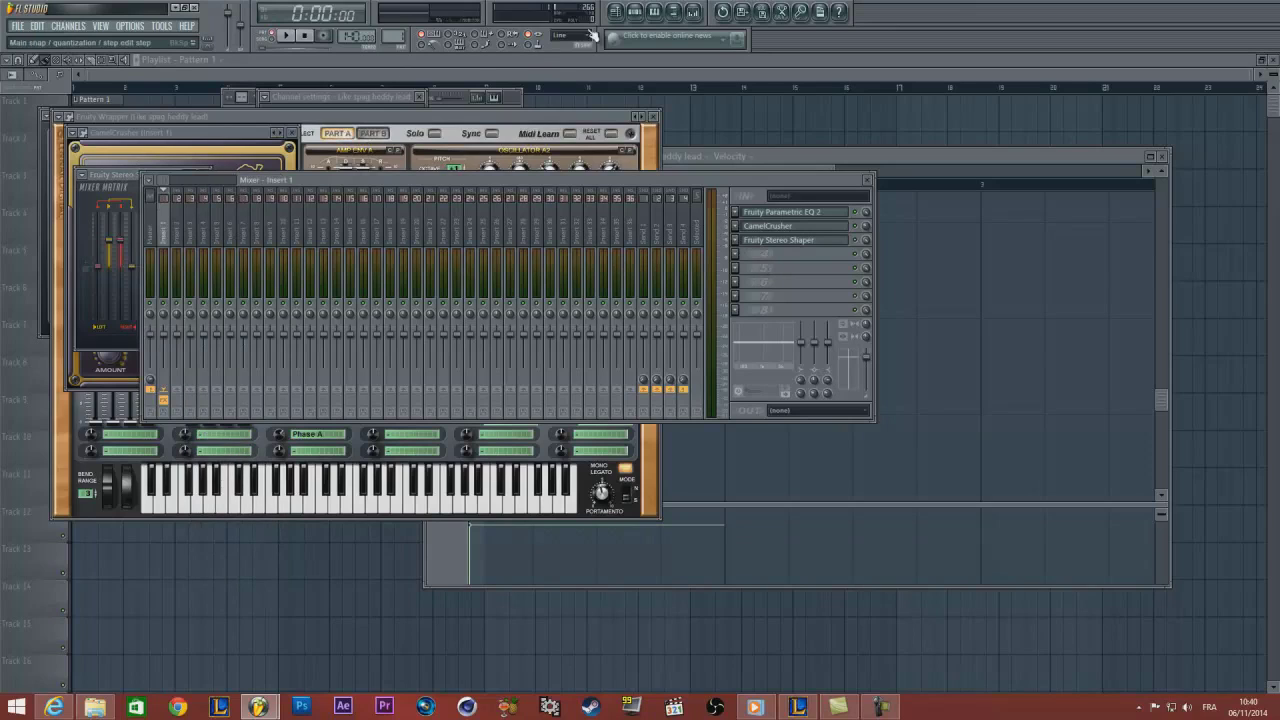
Try shifting the lead channel's panning in the Pattern 1 channel list and reset it to its default
left_click(411, 97)
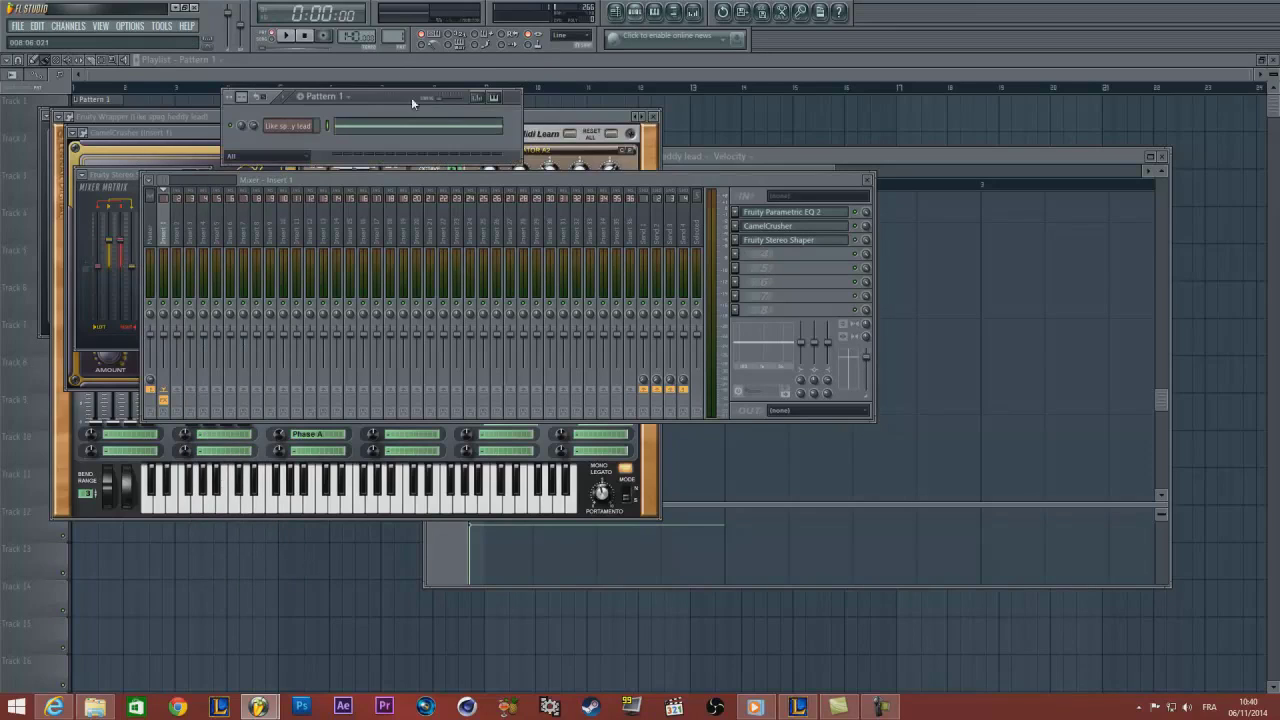
right_click(241, 126)
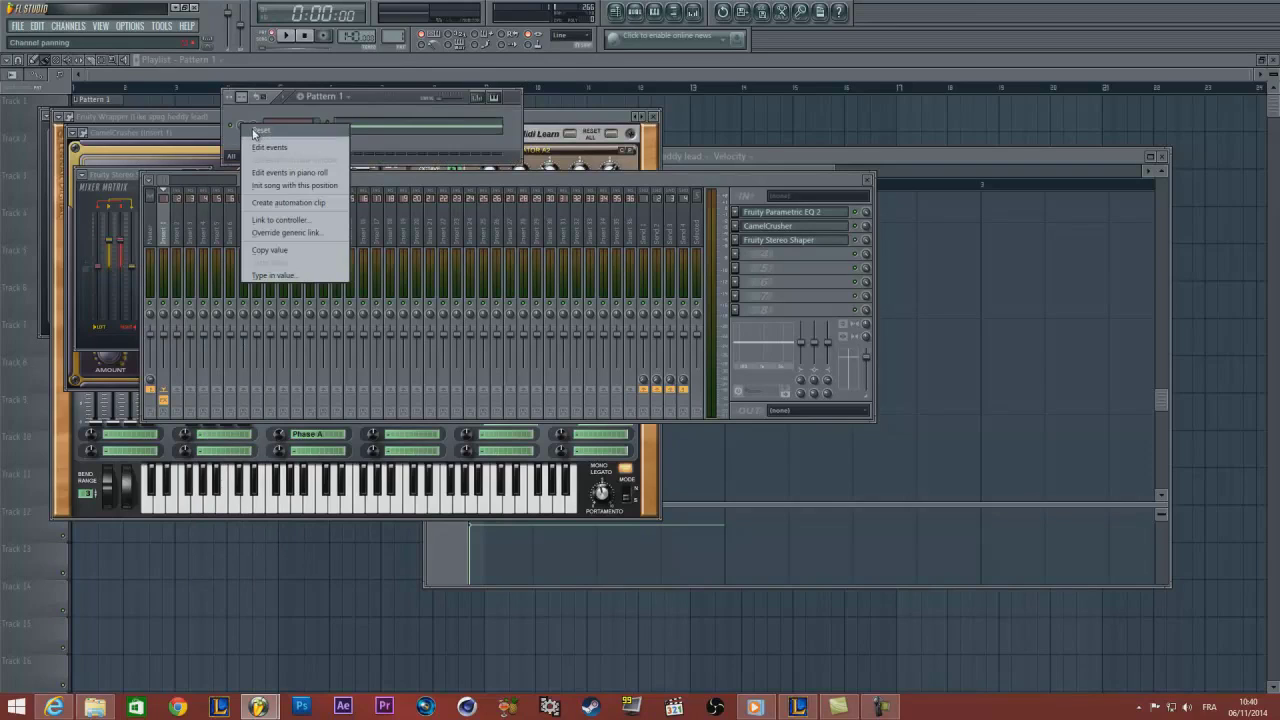
left_click(244, 122)
left_click_drag(244, 124, 240, 144)
right_click(243, 124)
left_click(250, 131)
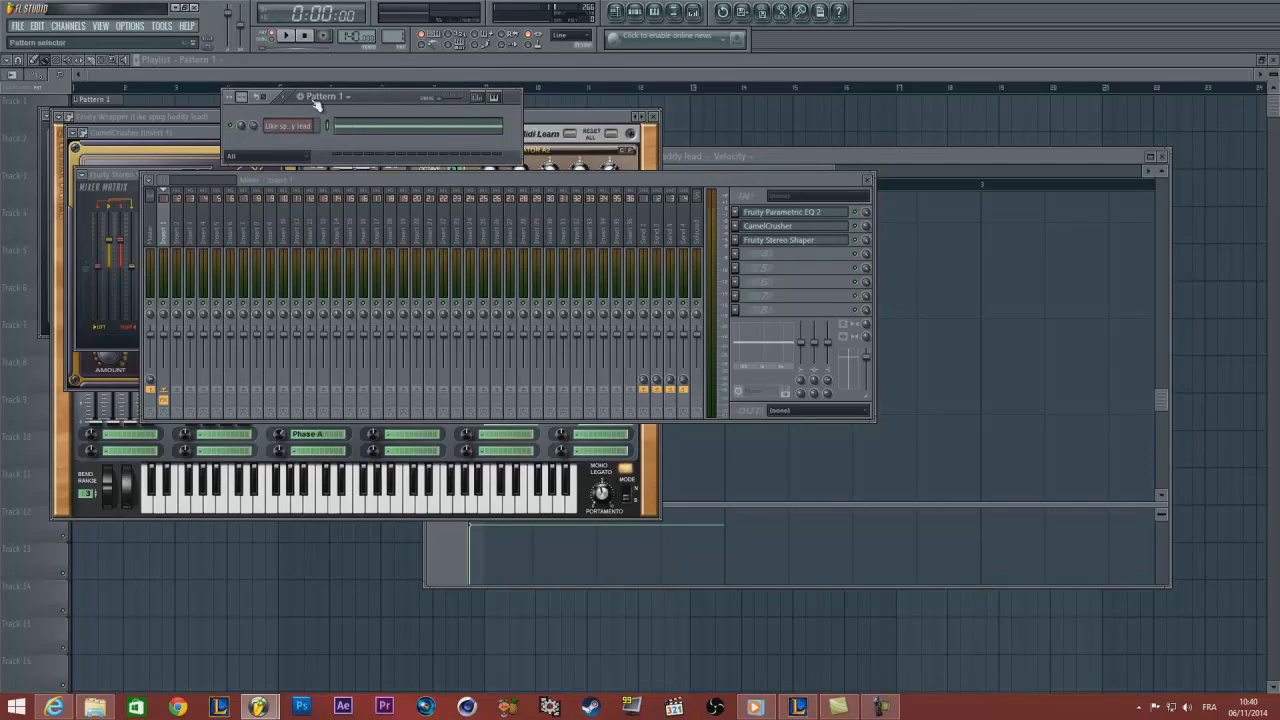
Switch to the nostalgibra.flp project and examine the lead channel's notes and Sylenth1 settings in Pattern 12
left_click_drag(359, 100, 349, 91)
mouse_move(258, 706)
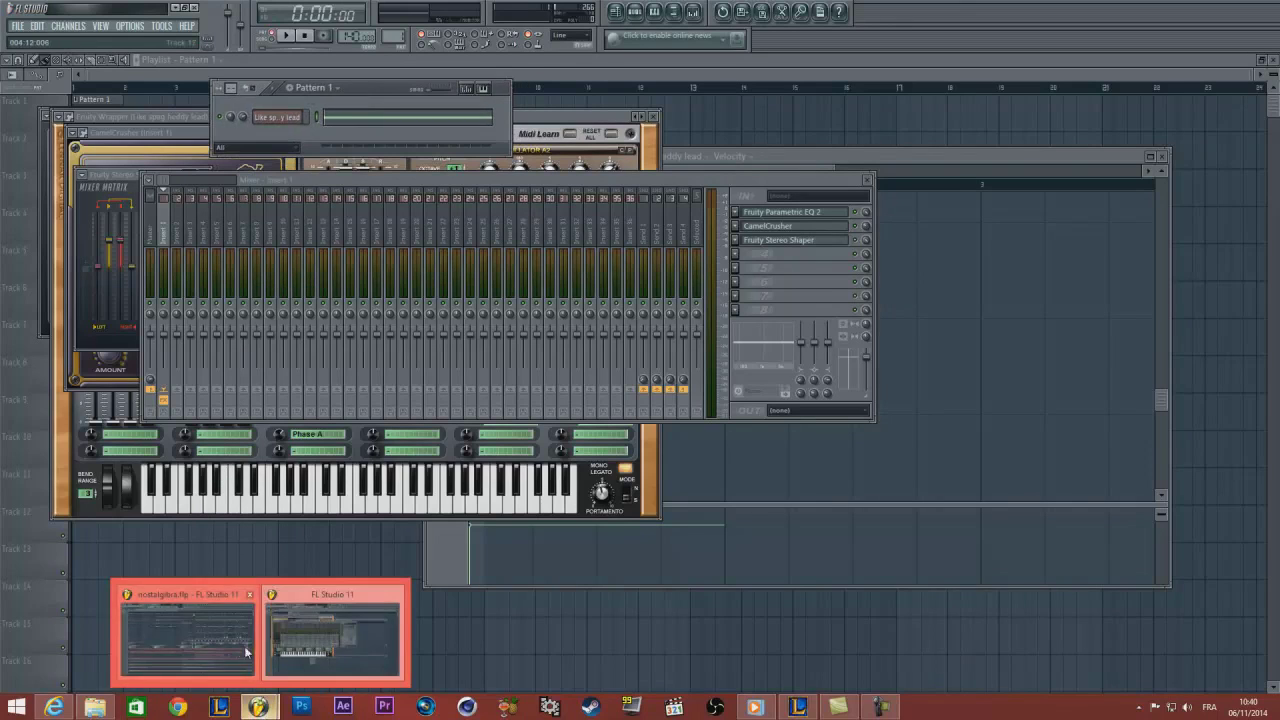
left_click(200, 640)
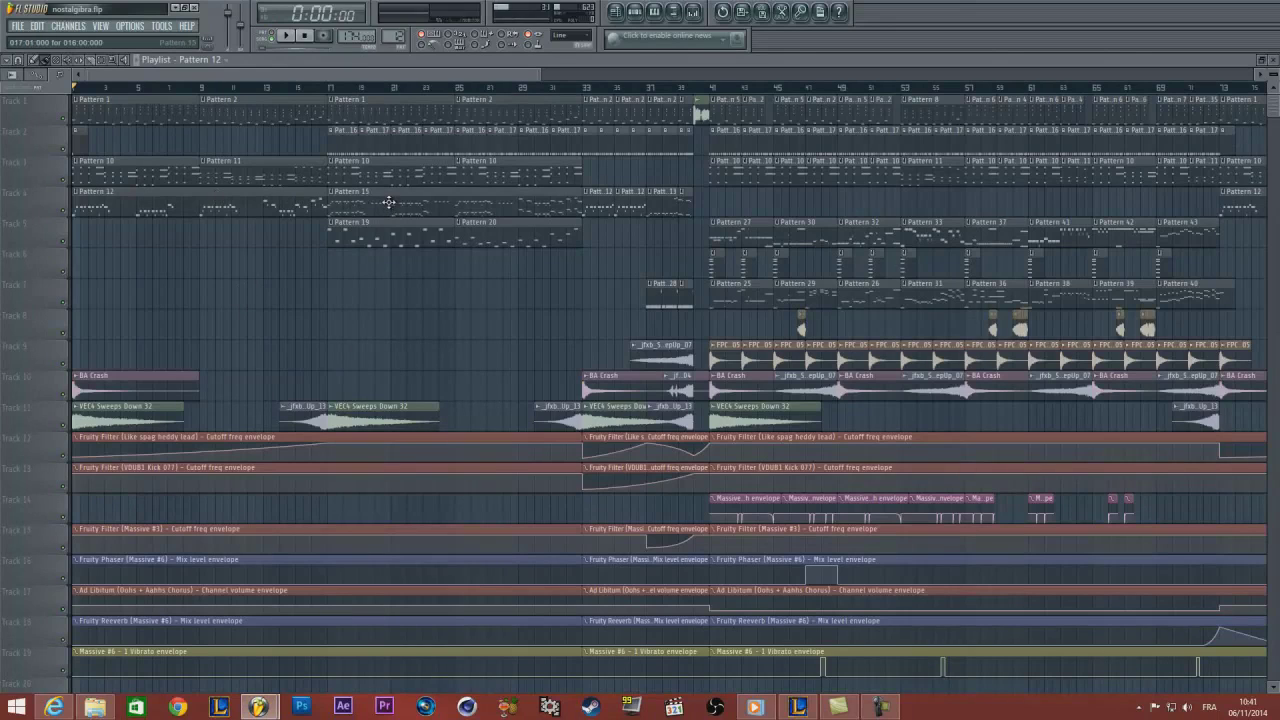
double_click(268, 212)
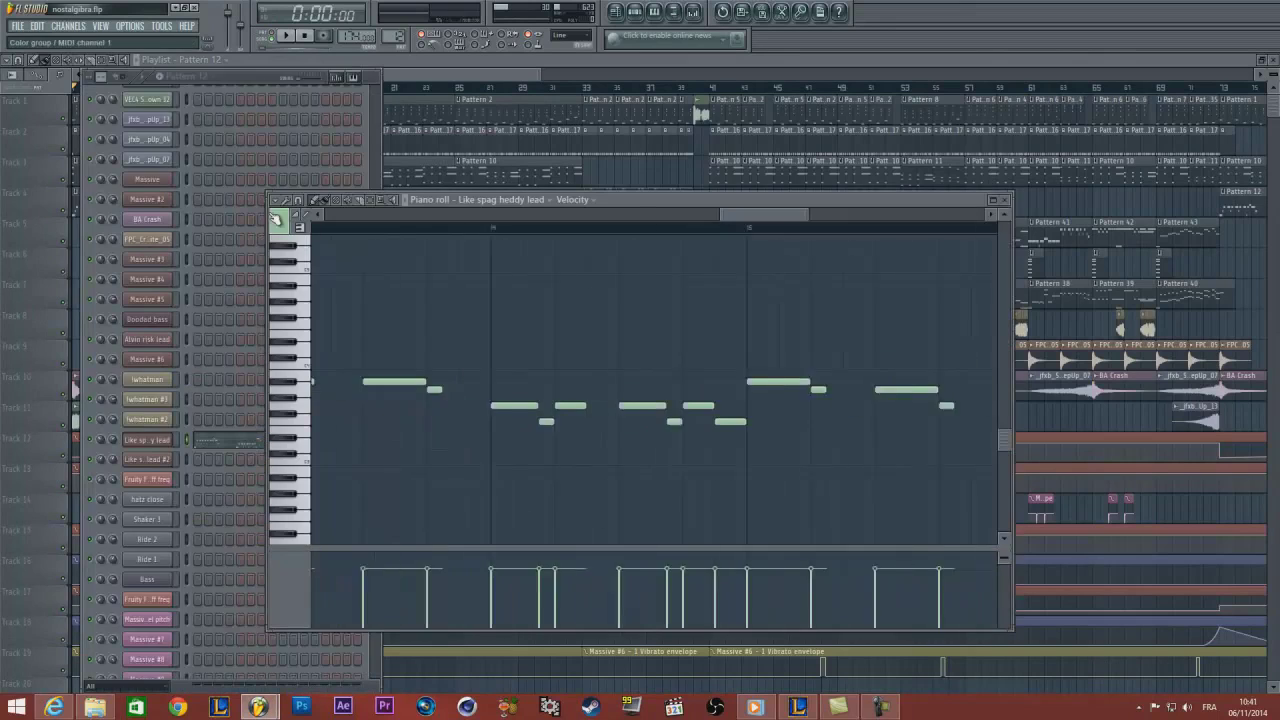
left_click(163, 441)
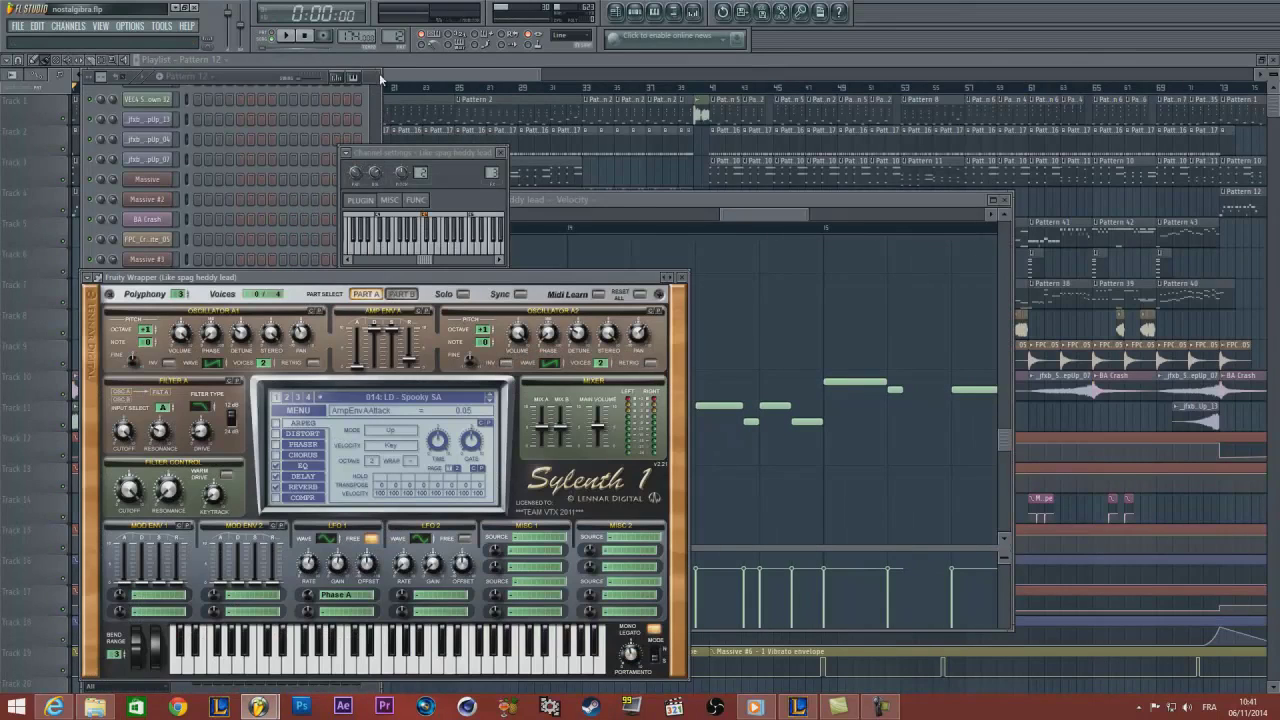
left_click(378, 77)
left_click(203, 440)
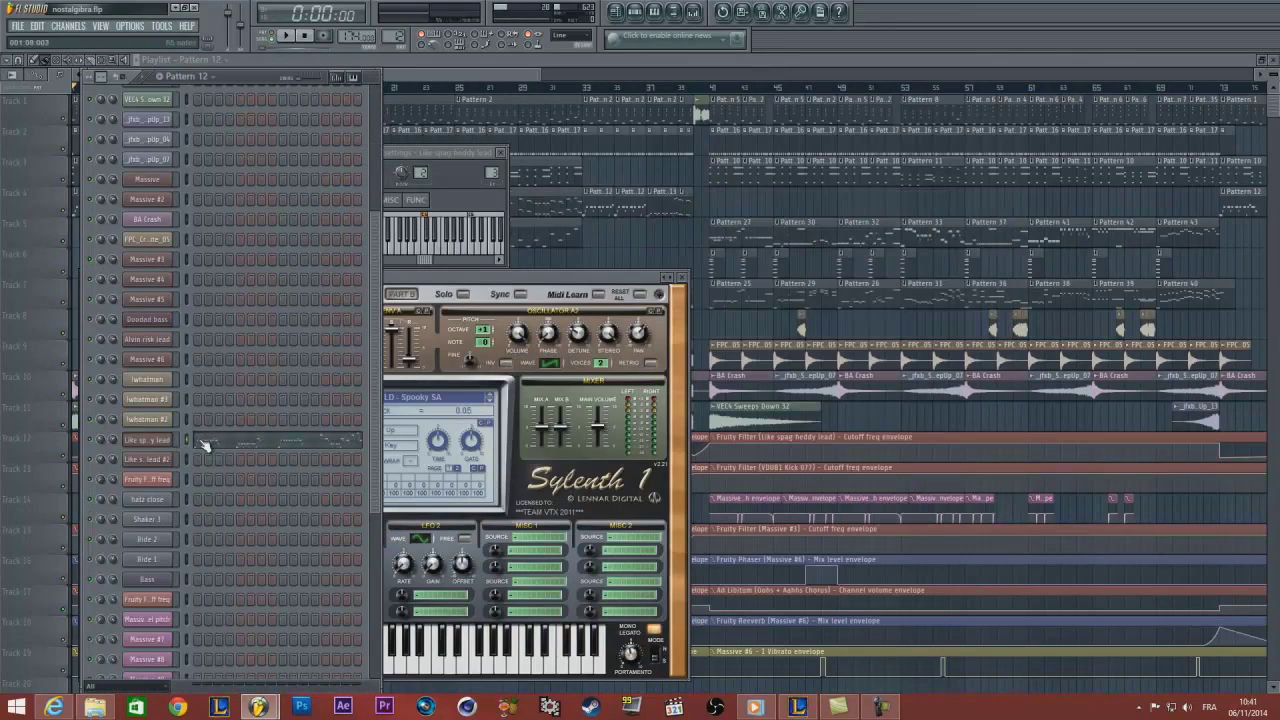
left_click(355, 440)
scroll(522, 328, "down", 3)
left_click(446, 89)
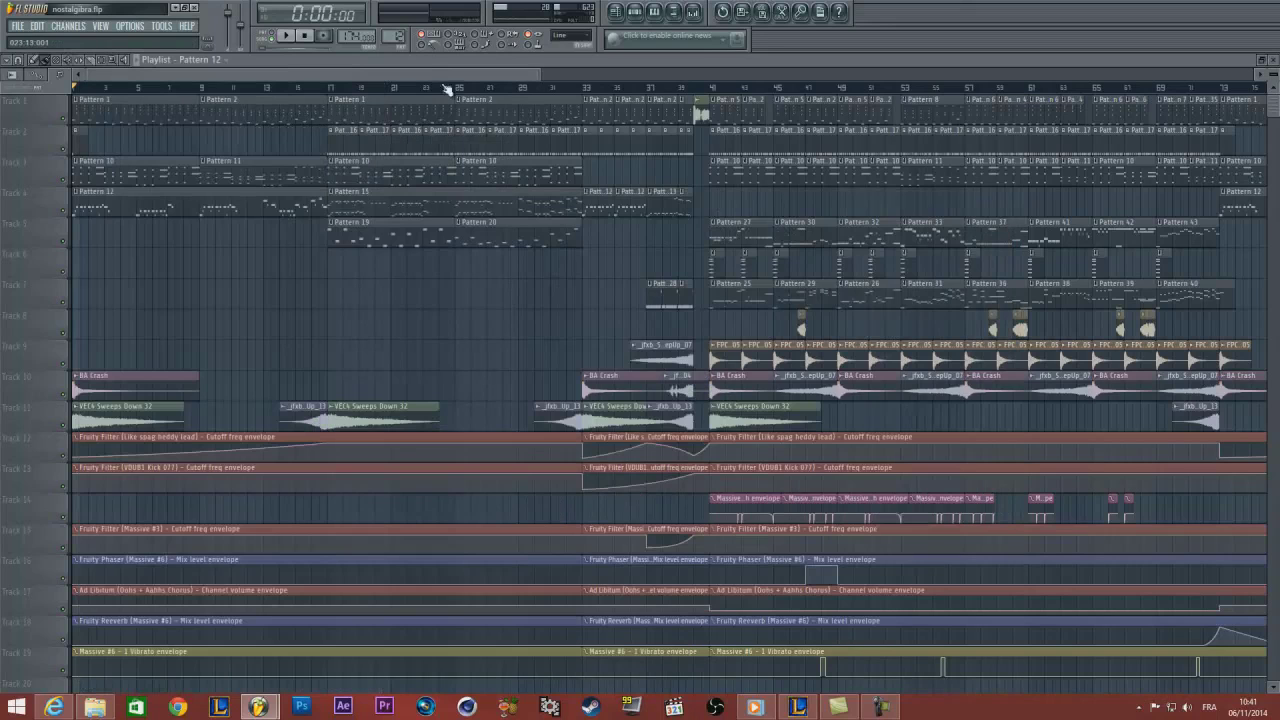
Open Pattern 15 and compare the piano roll notes and Sylenth1 settings of the lead and lead #2 channels
double_click(430, 204)
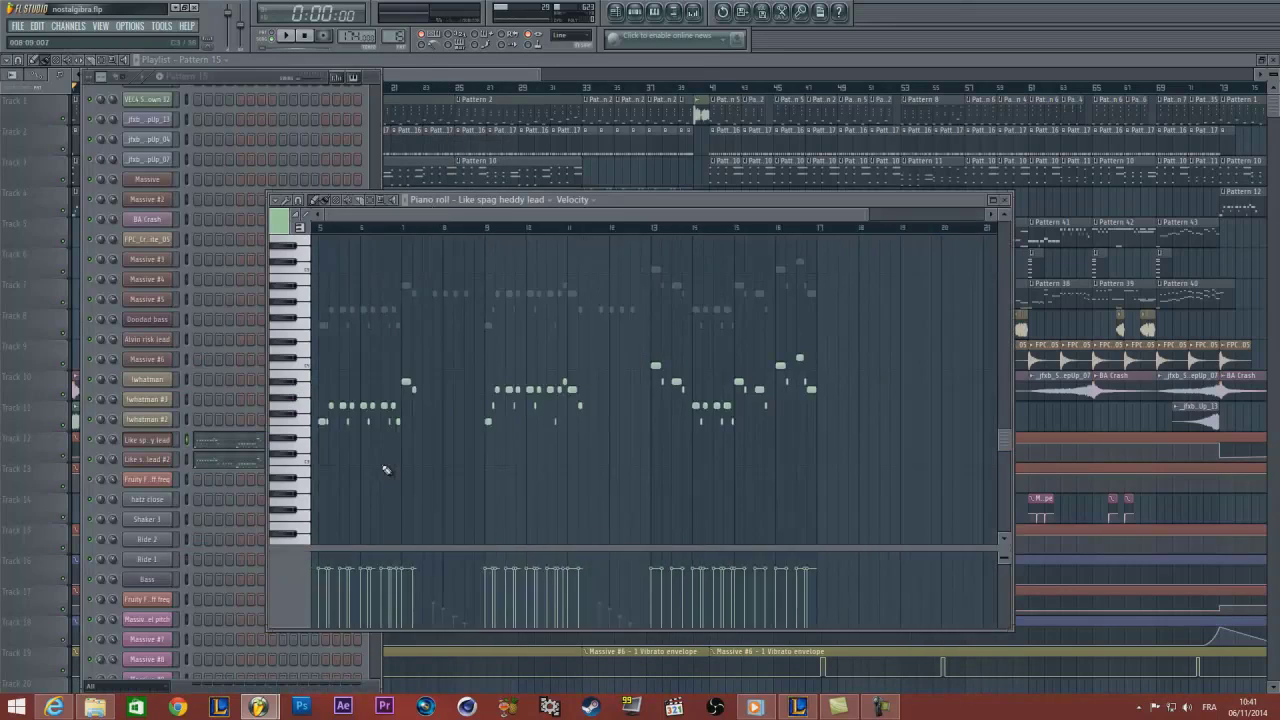
left_click(232, 81)
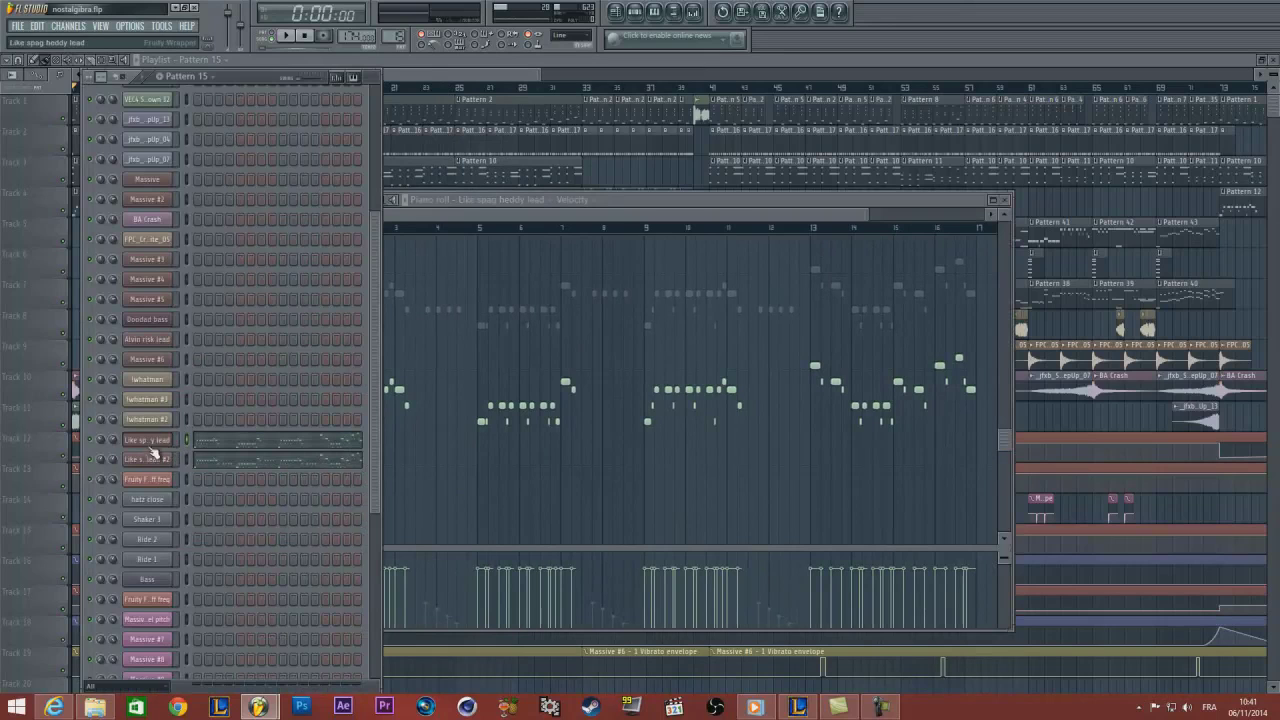
left_click(147, 441)
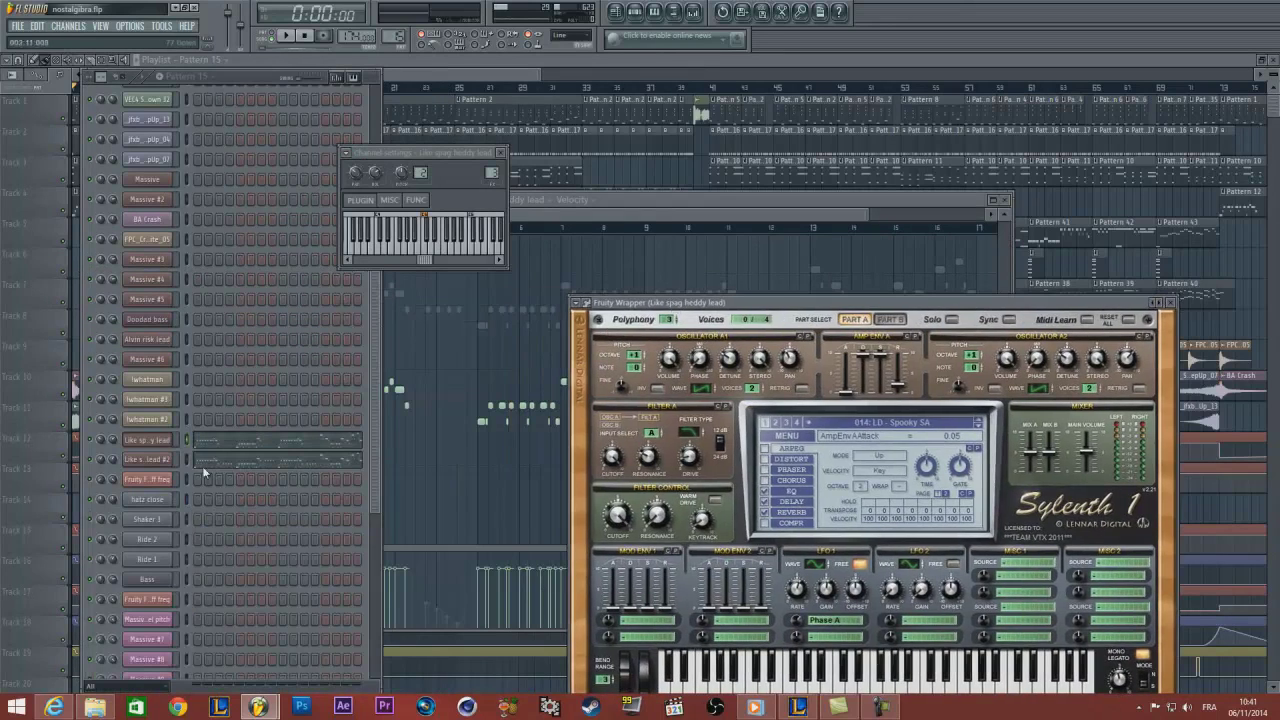
left_click(155, 460)
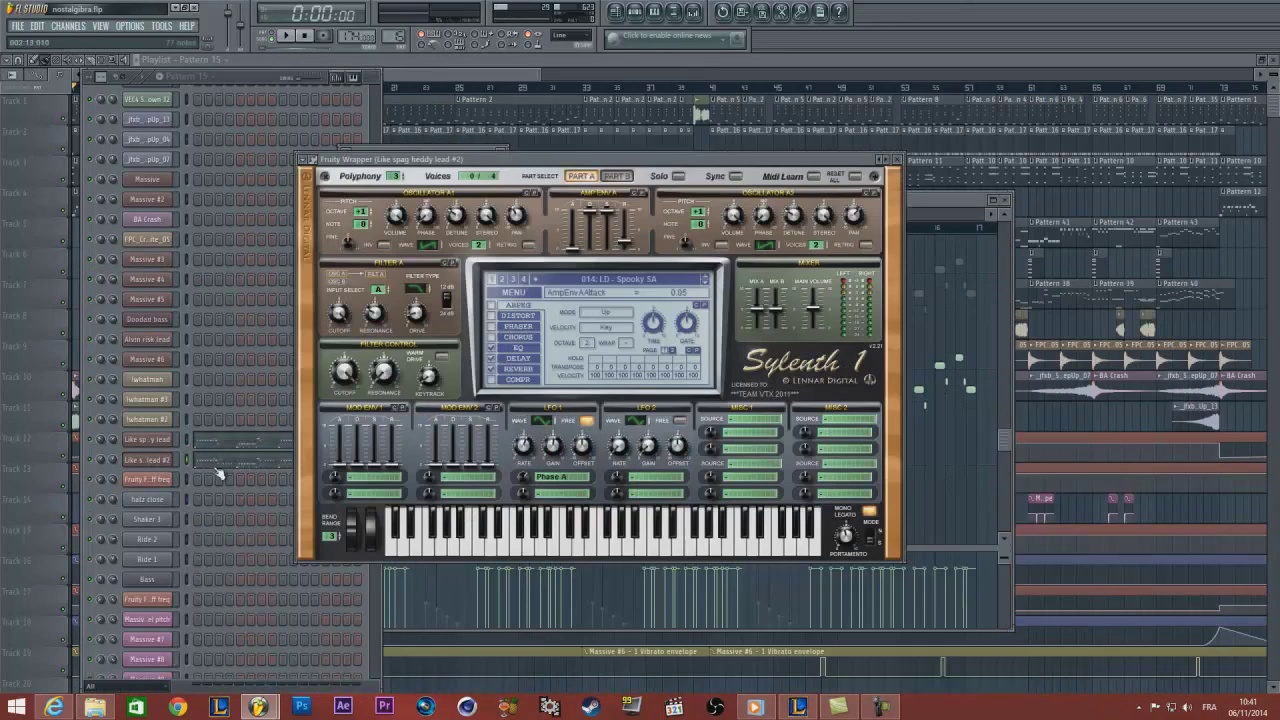
left_click(206, 466)
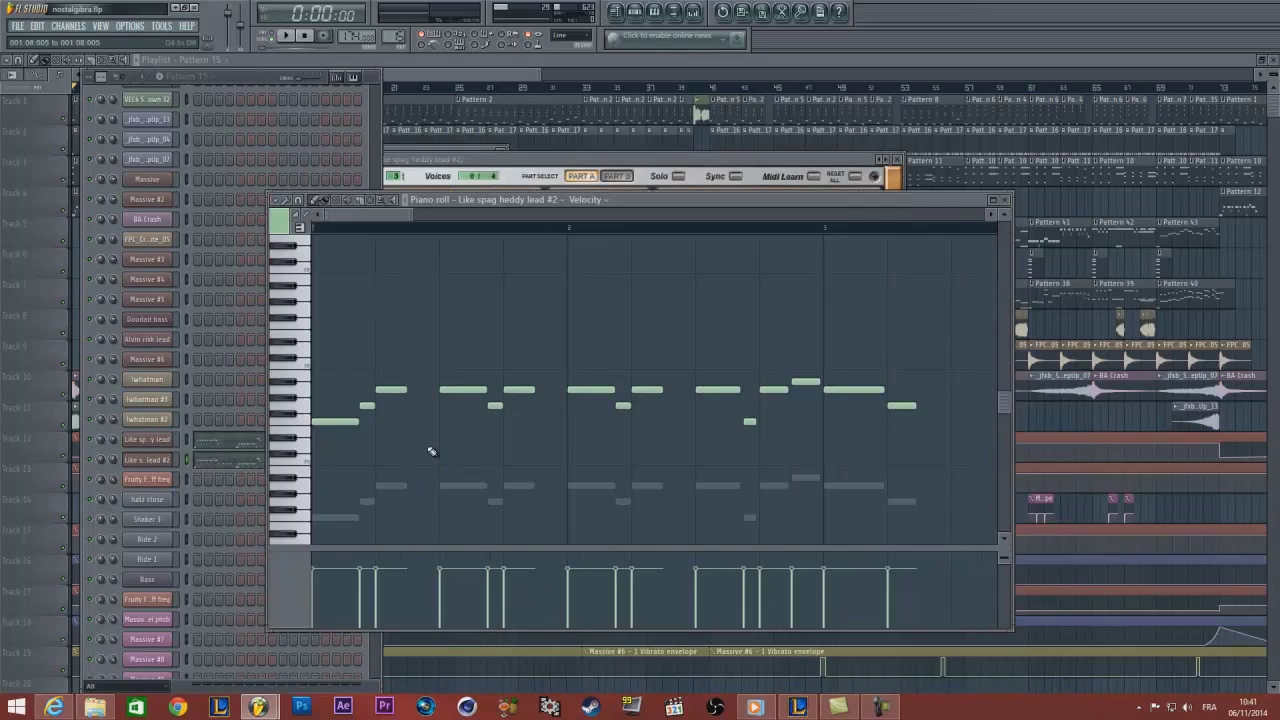
scroll(435, 448, "down", 5)
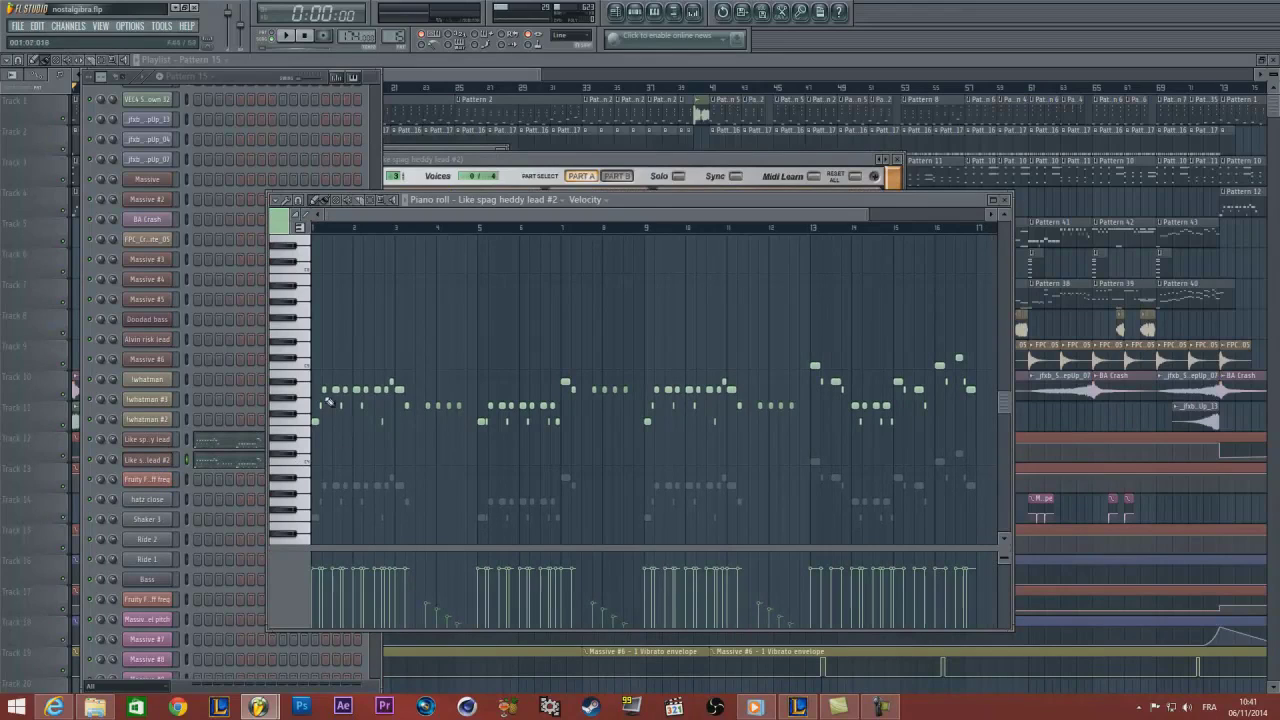
left_click(256, 76)
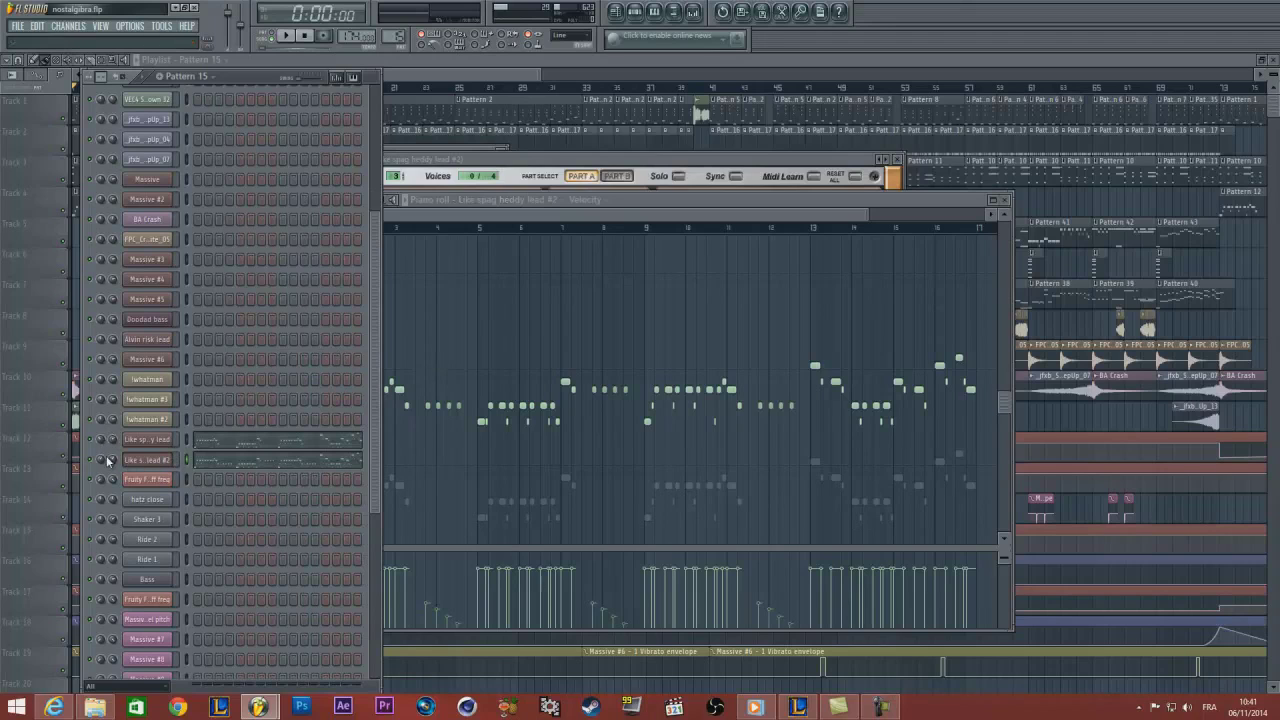
left_click(157, 459)
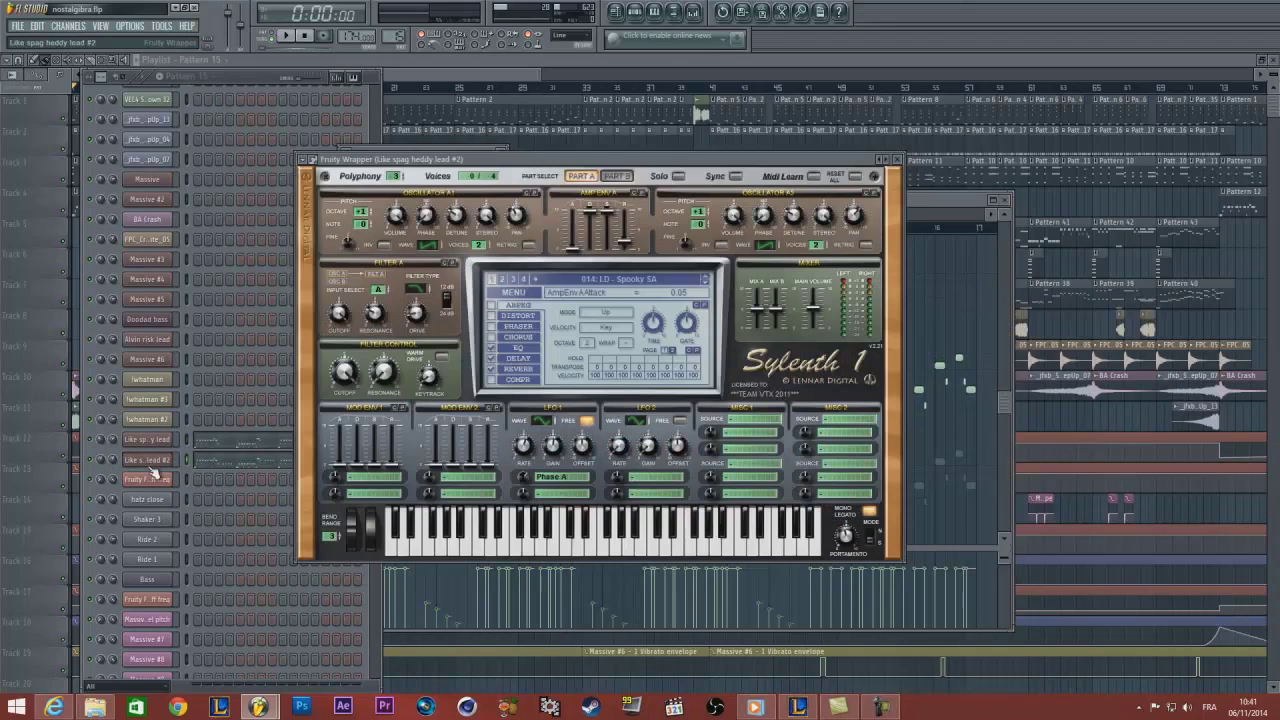
Examine the effect chain on the lead's mixer track and its Fruity Filter settings
left_click(93, 439)
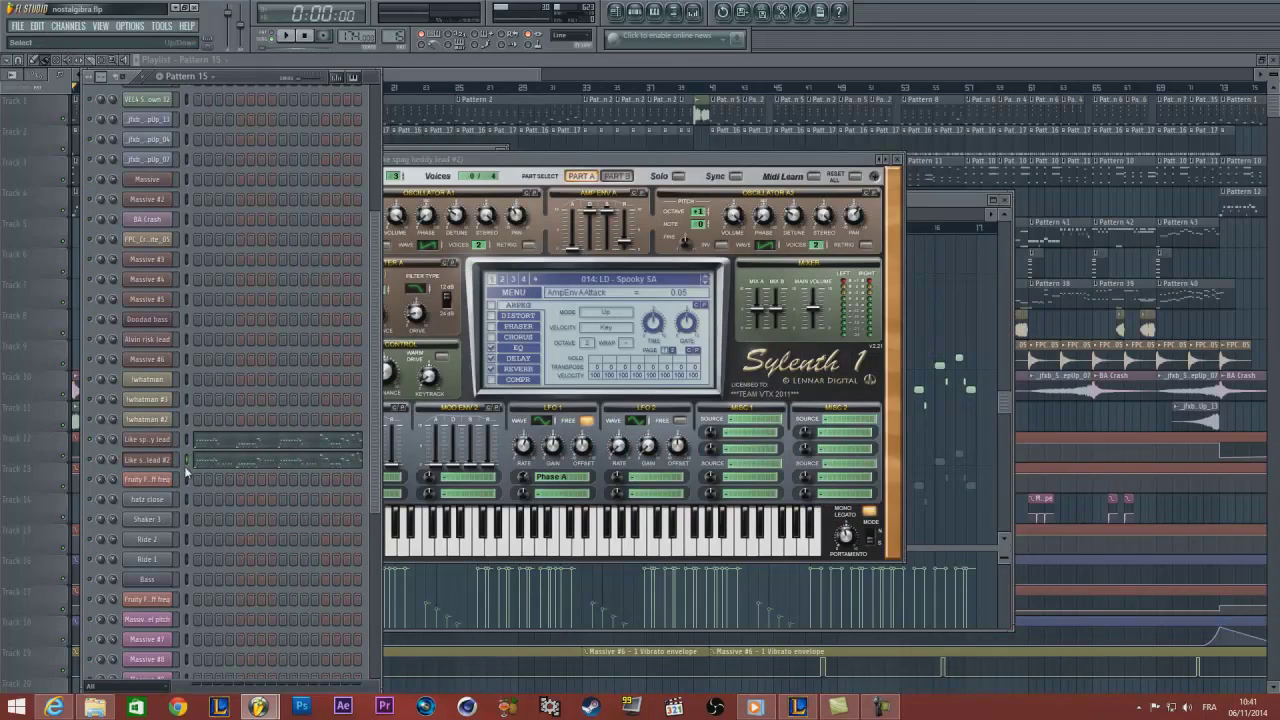
left_click(168, 440)
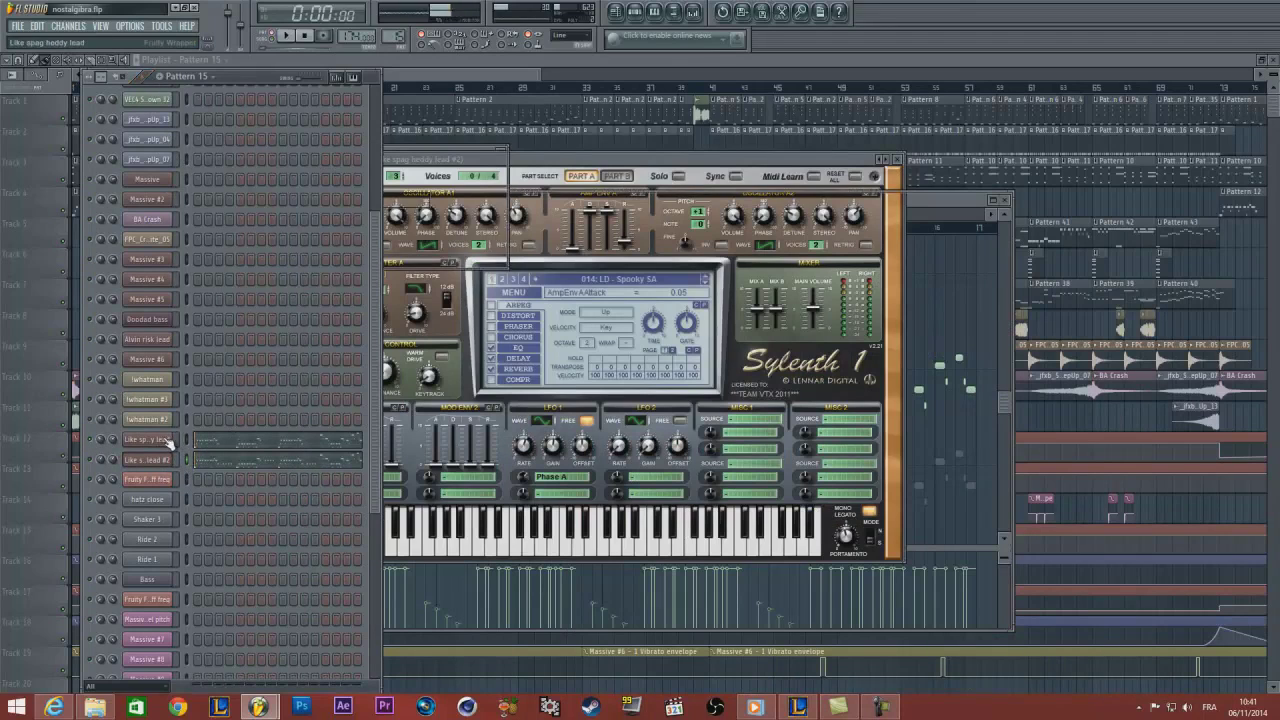
left_click(693, 12)
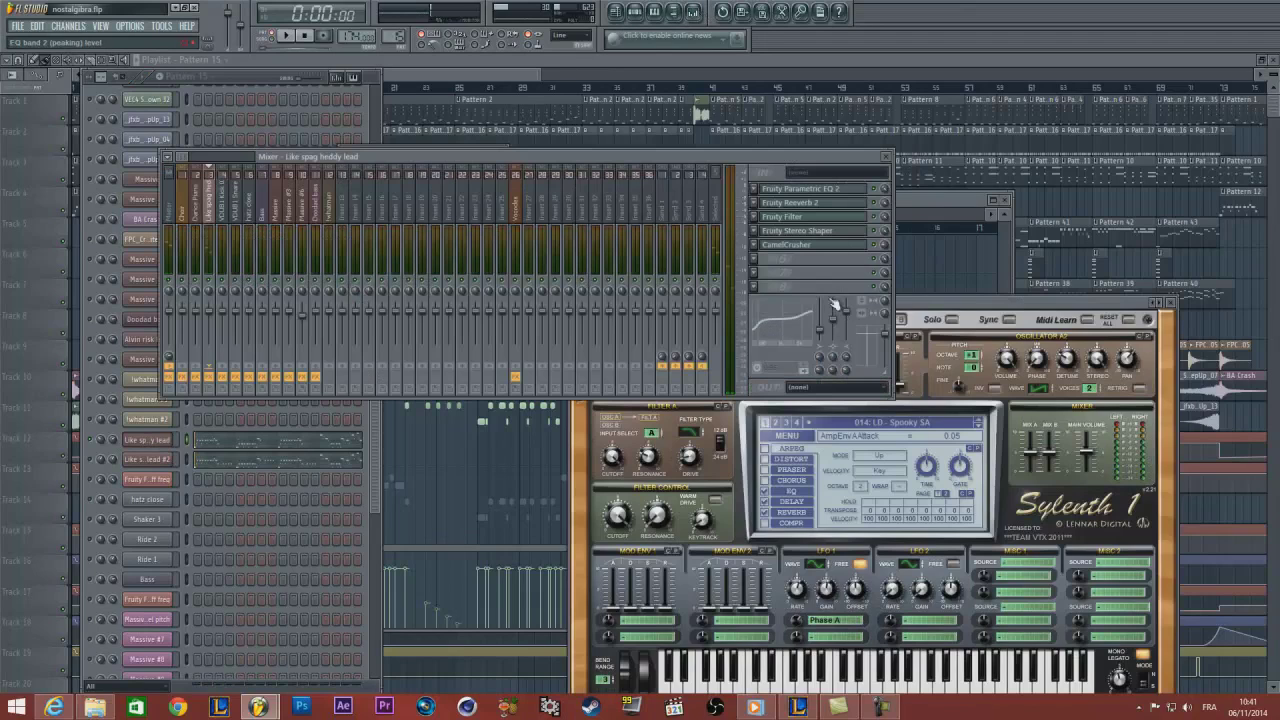
left_click(803, 217)
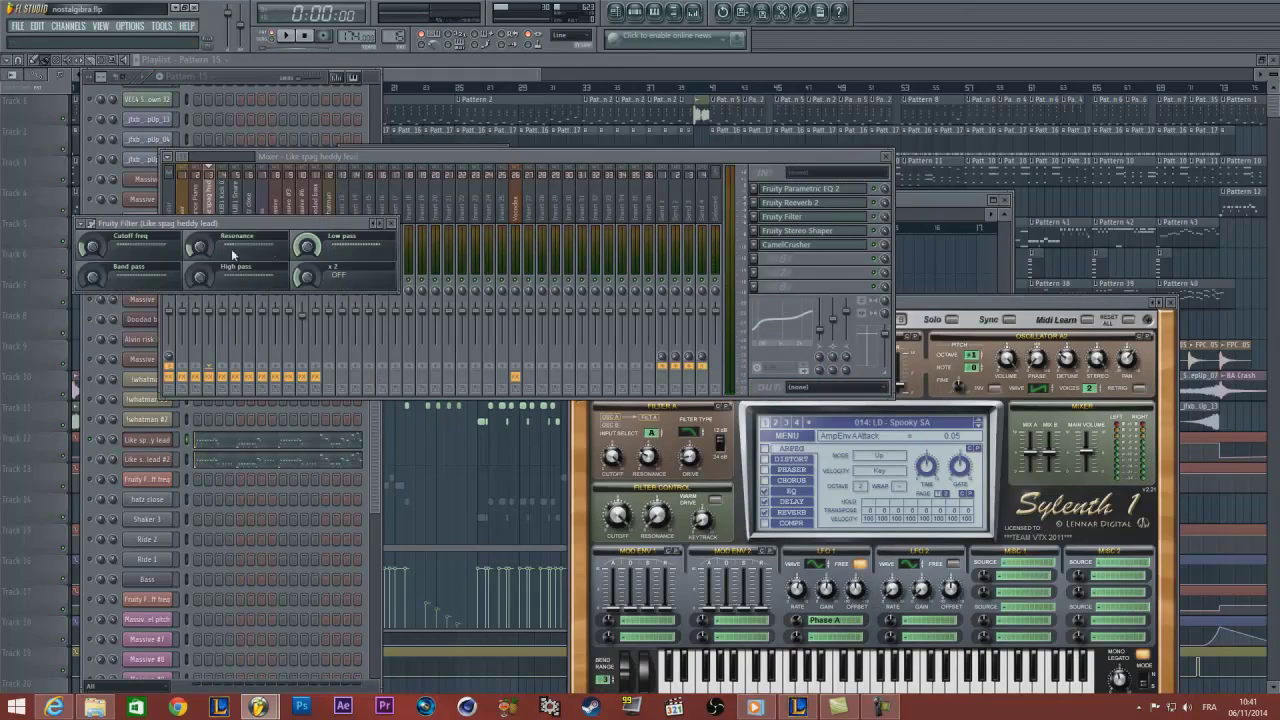
Play Pattern 15 twice to hear the lead and lead #2 channels together
left_click(240, 77)
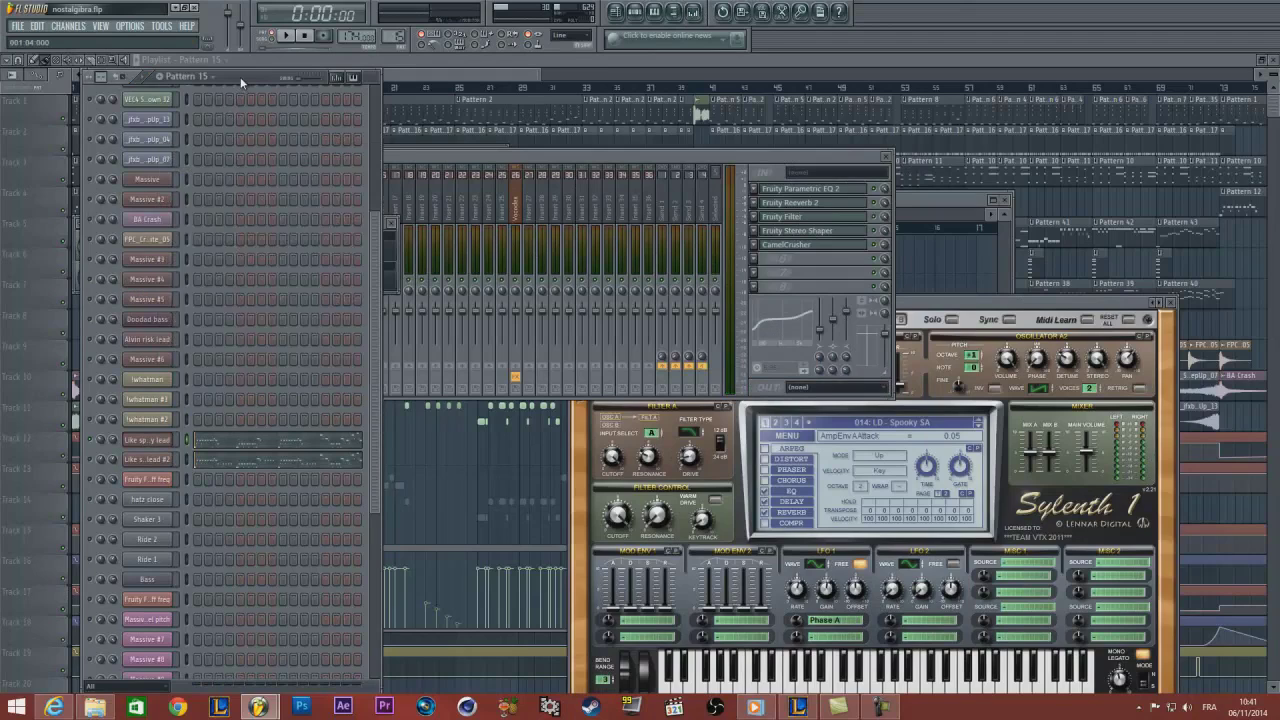
key("space")
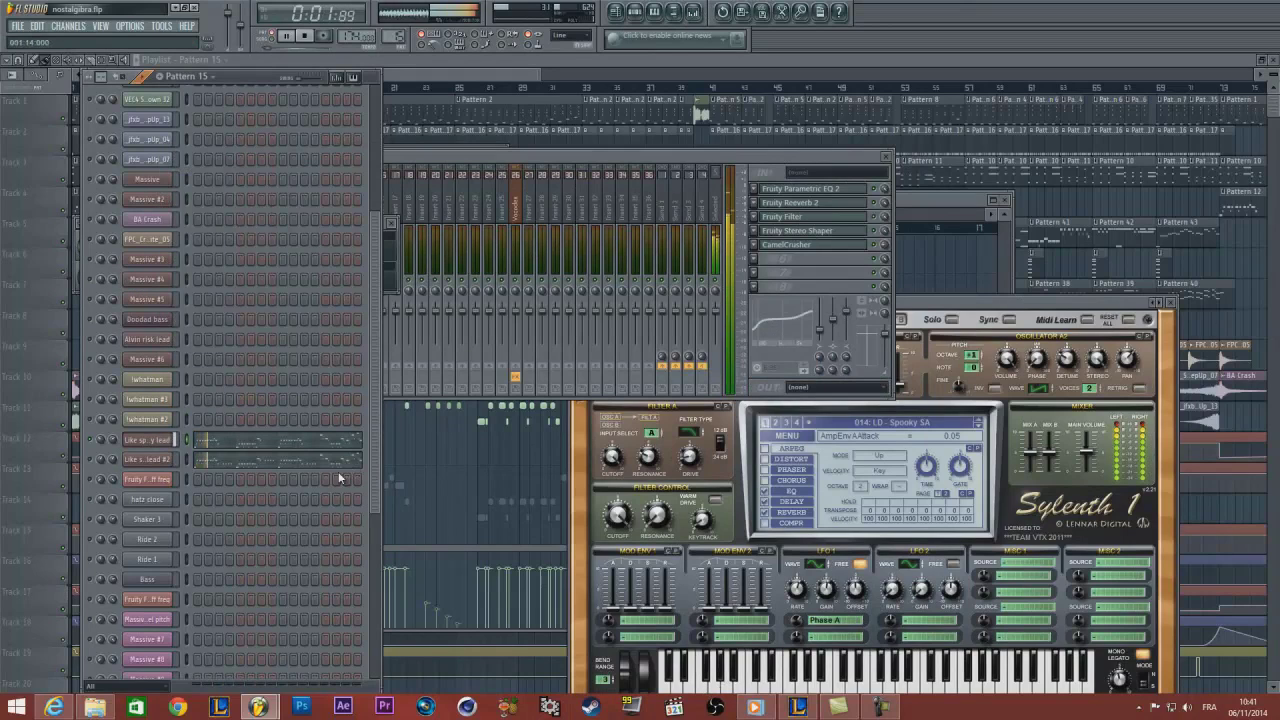
key("space")
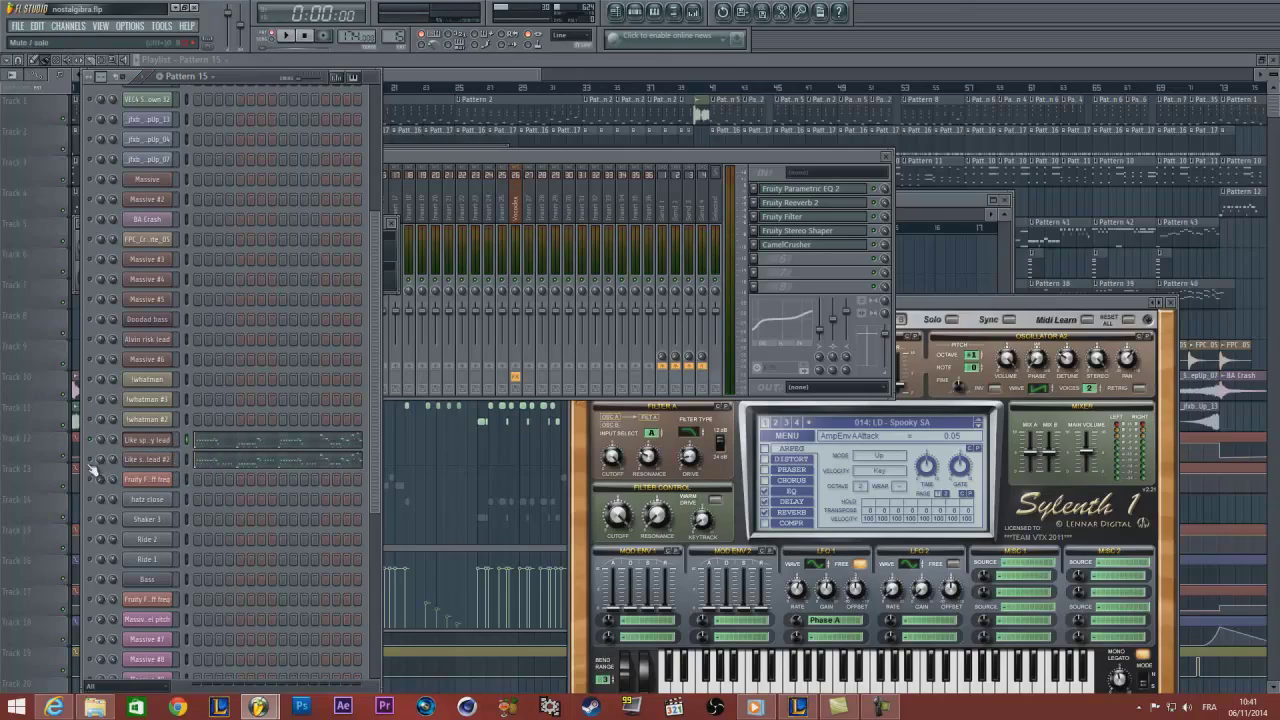
key("space")
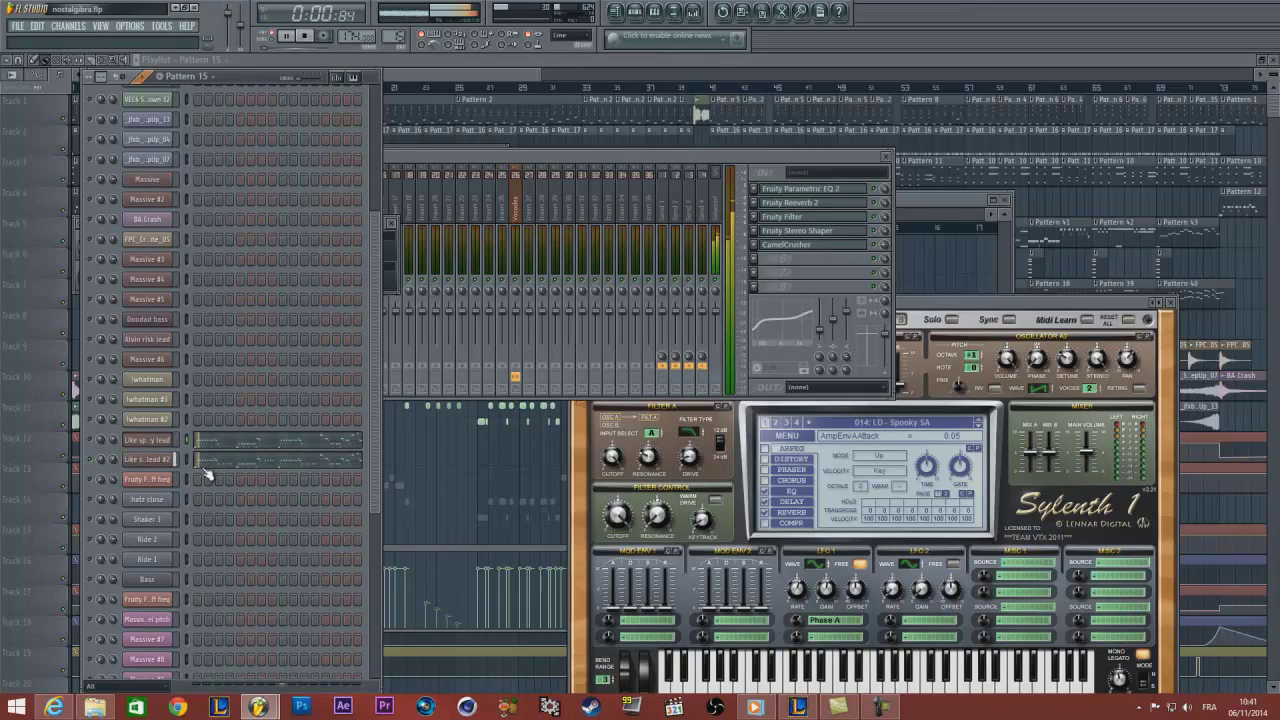
key("space")
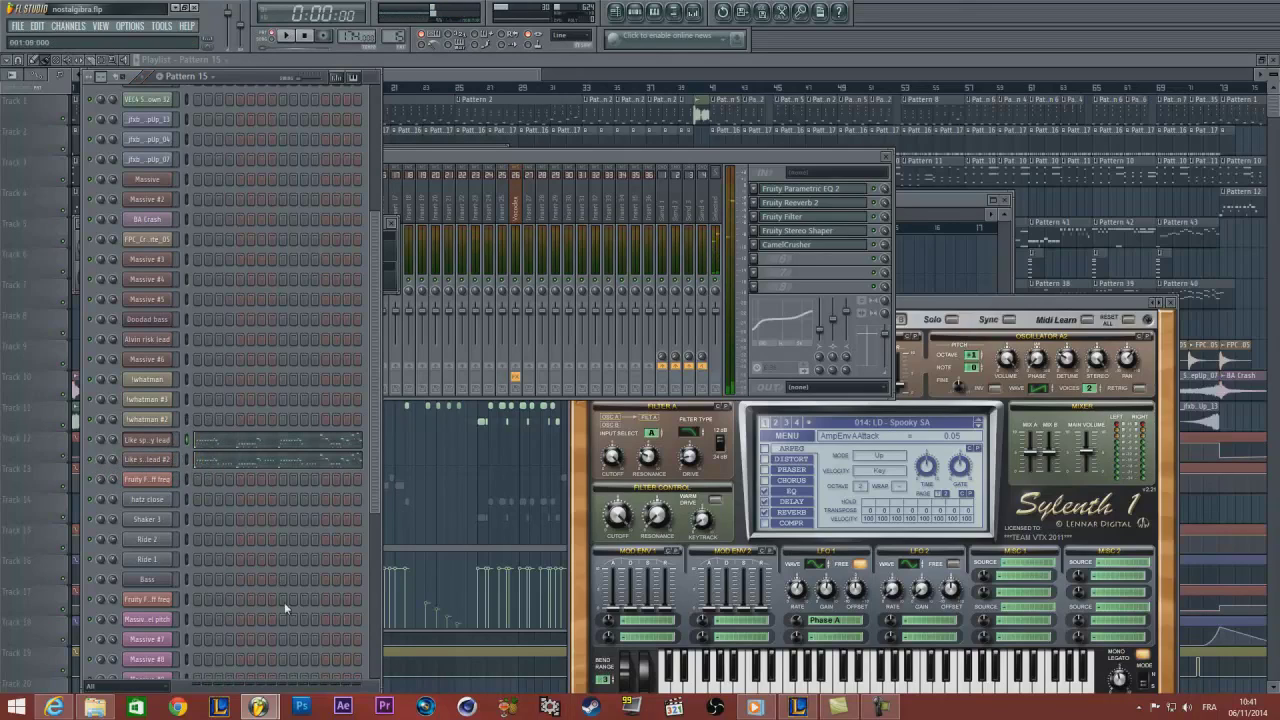
Return to the unsaved lead project and clone the lead channel in Pattern 1
mouse_move(259, 707)
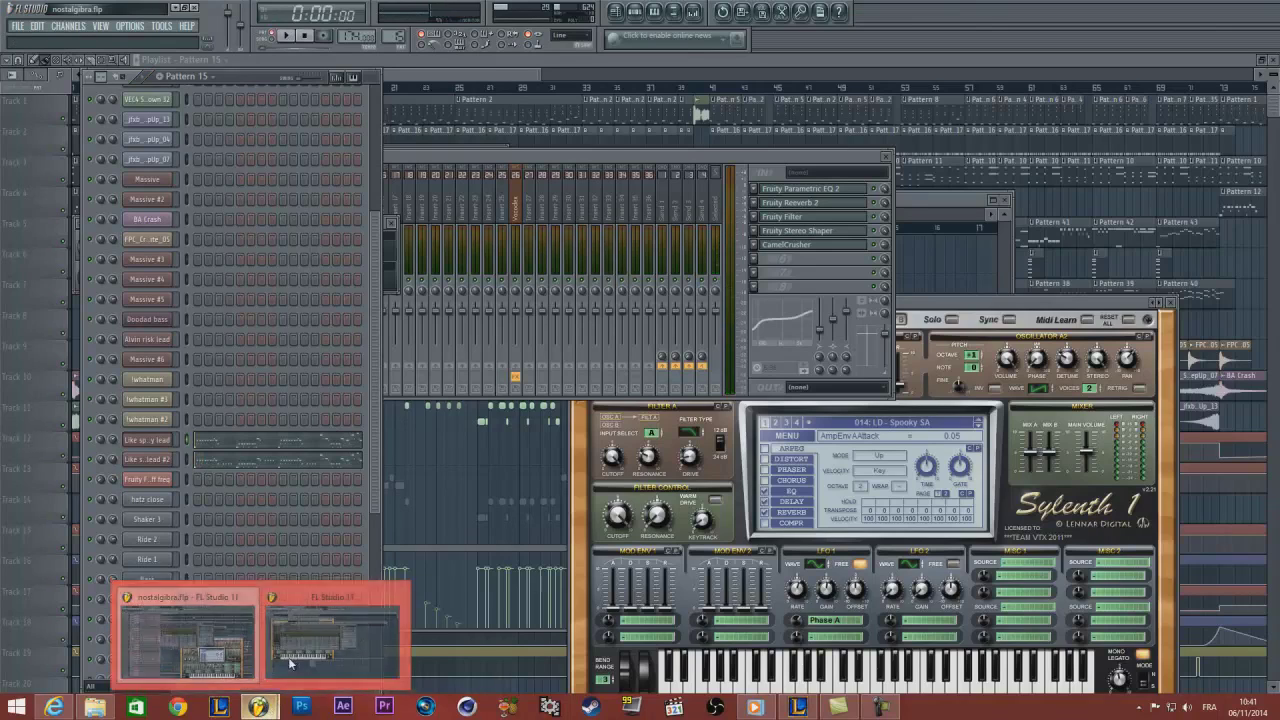
left_click(288, 657)
left_click_drag(365, 97, 357, 87)
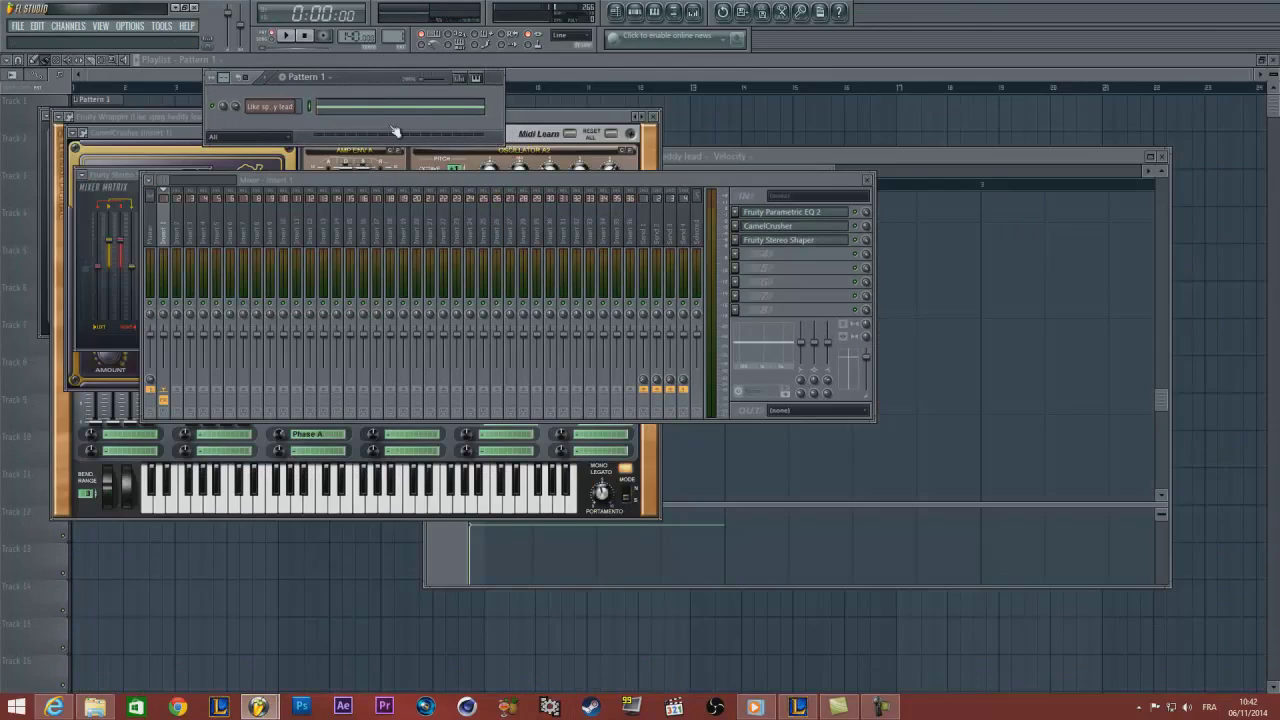
right_click(268, 114)
left_click(325, 256)
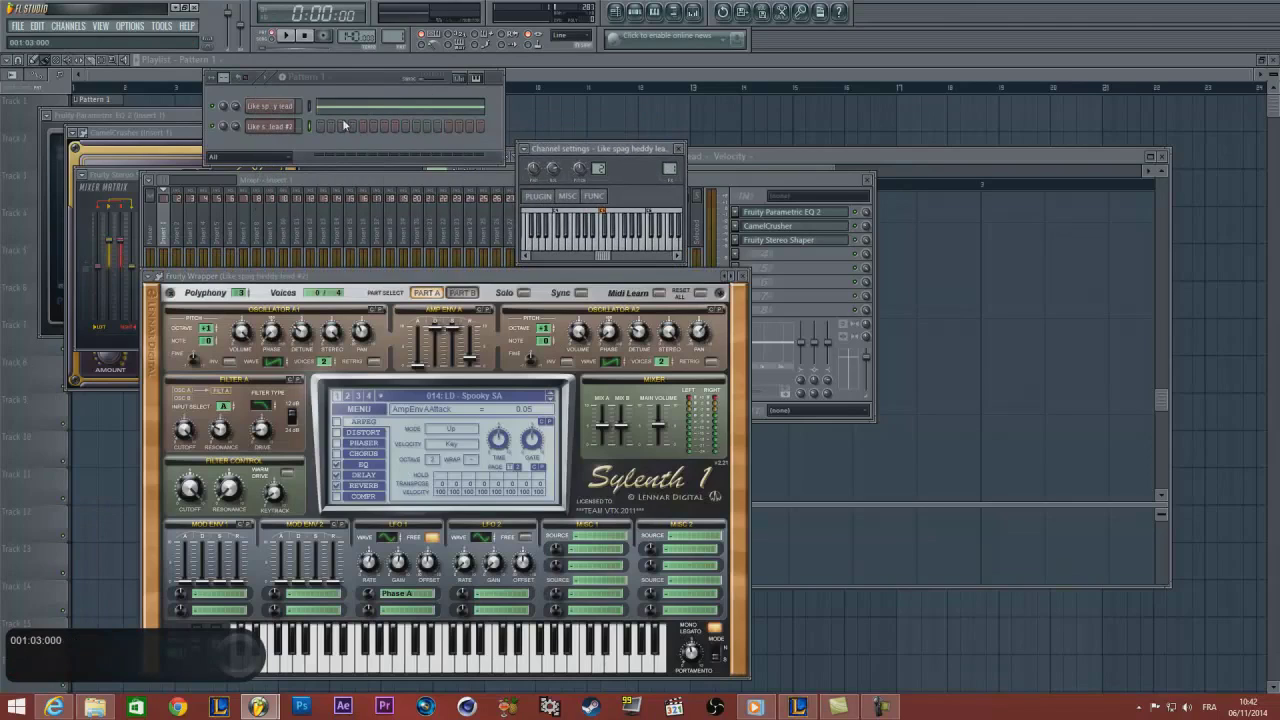
Add a one-bar note at the start of the cloned lead's piano roll, one octave above the original lead's note
right_click(289, 126)
left_click(325, 127)
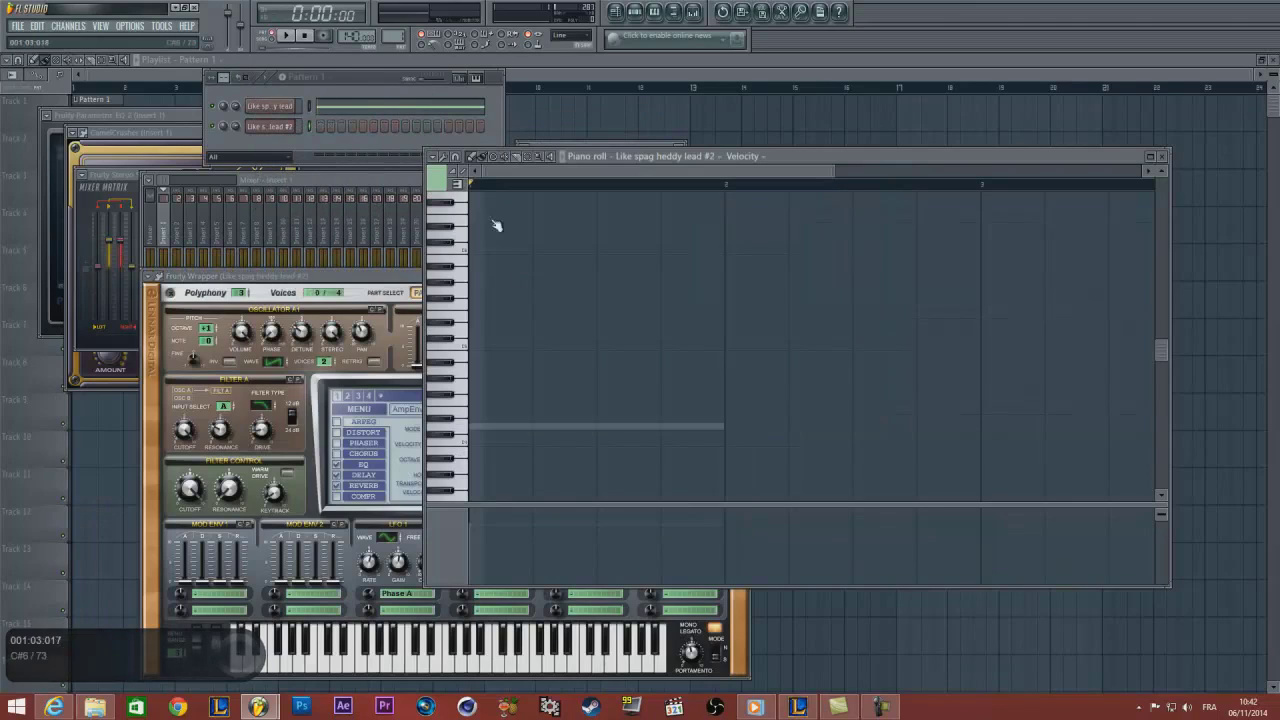
scroll(500, 360, "down", 2)
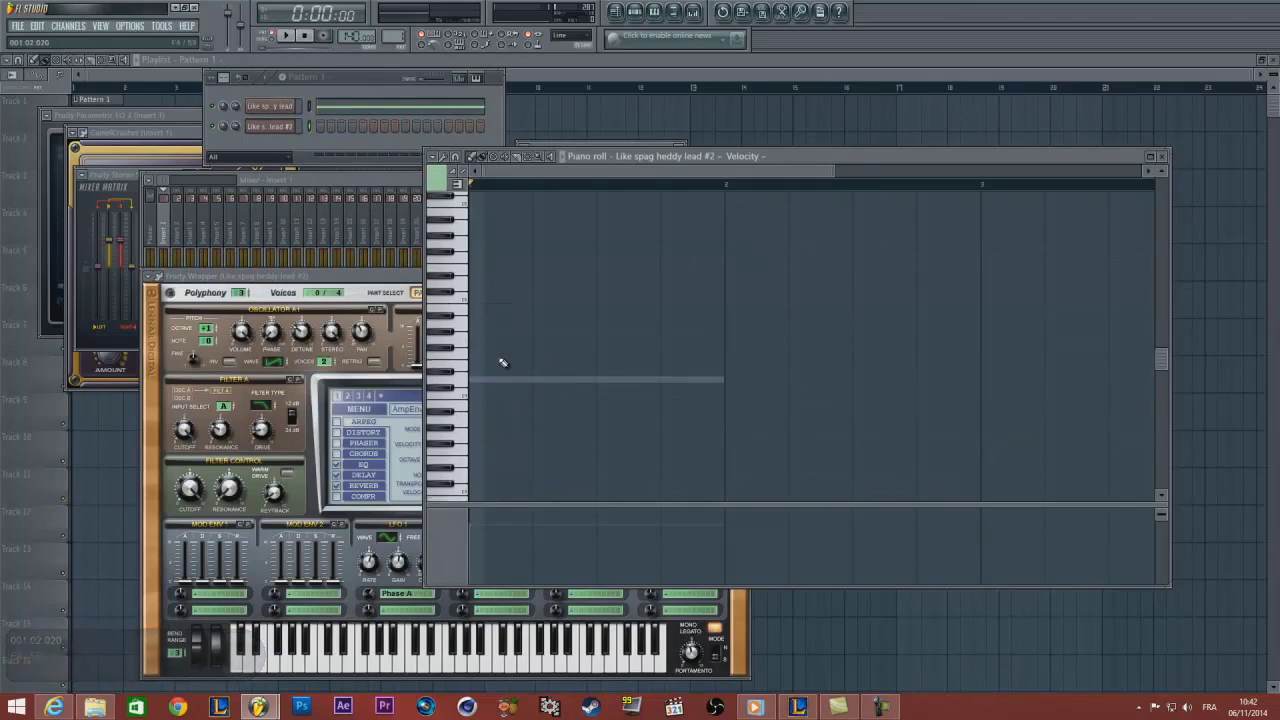
scroll(477, 294, "up", 2)
scroll(517, 400, "down", 1)
scroll(520, 404, "up", 3)
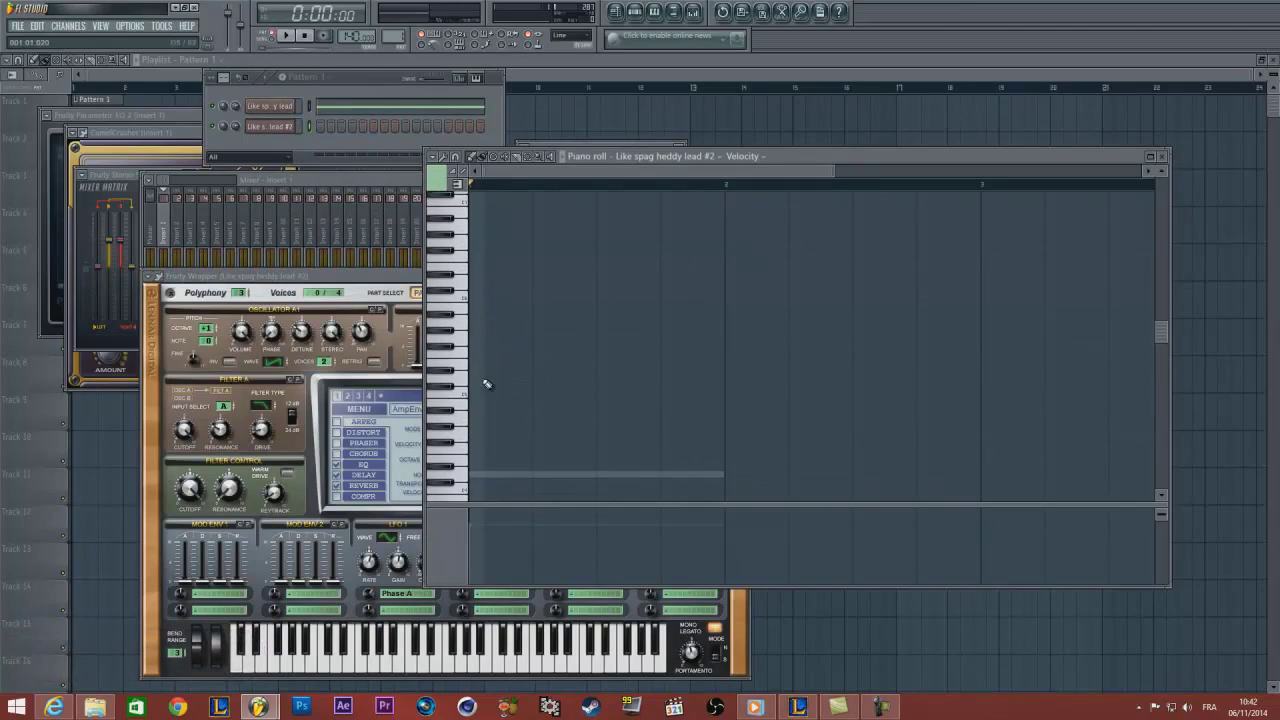
left_click(486, 381)
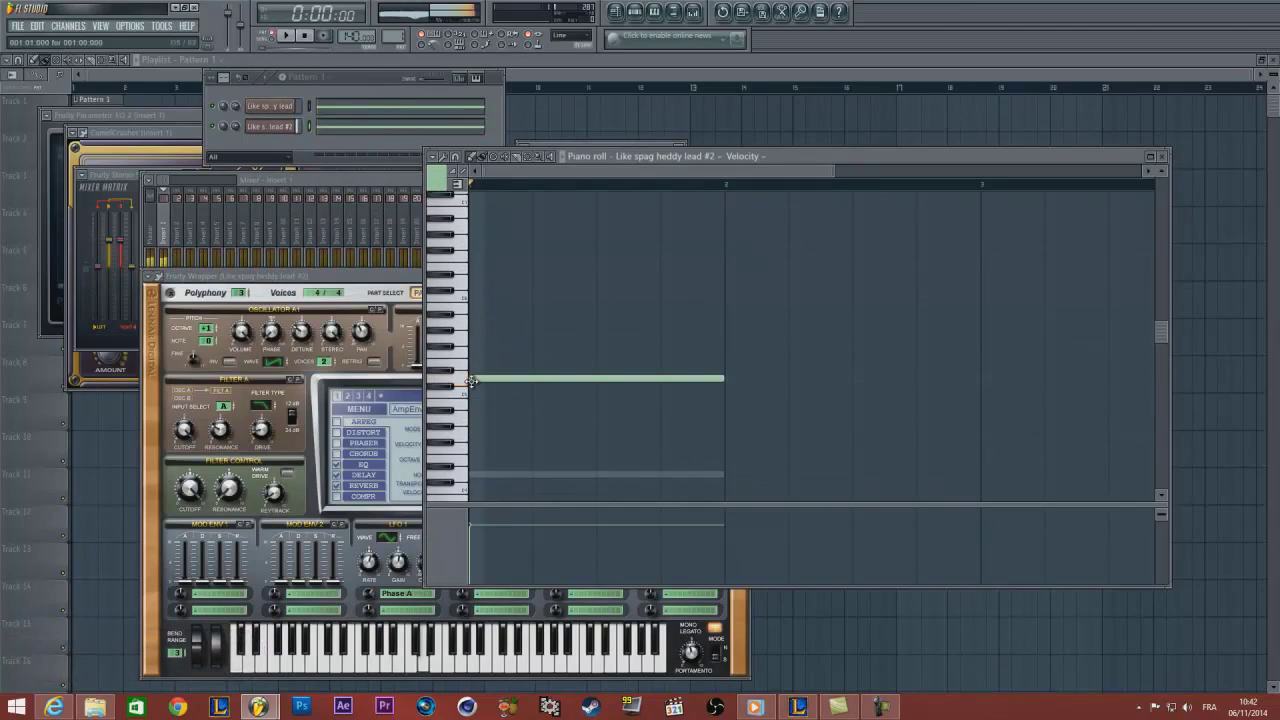
Pan the lead #2 channel to the right and adjust the panning of the original lead channel
left_click(272, 128)
left_click(268, 127)
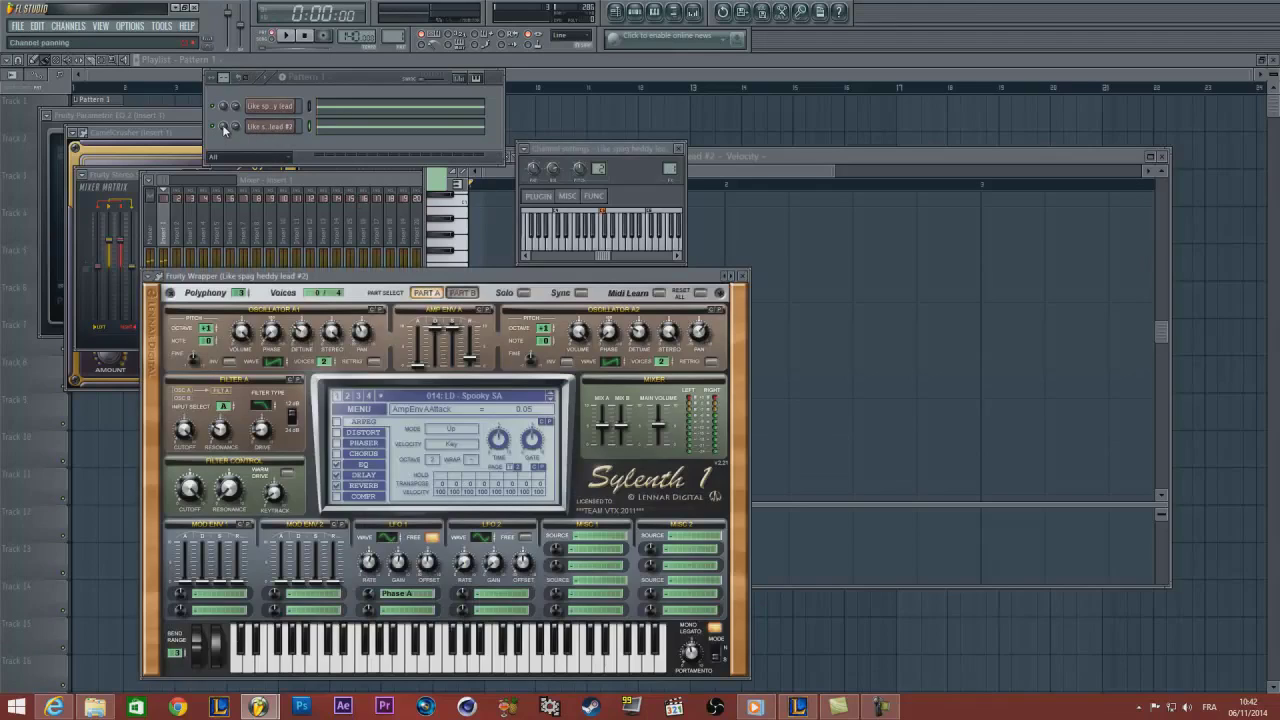
left_click_drag(223, 126, 224, 100)
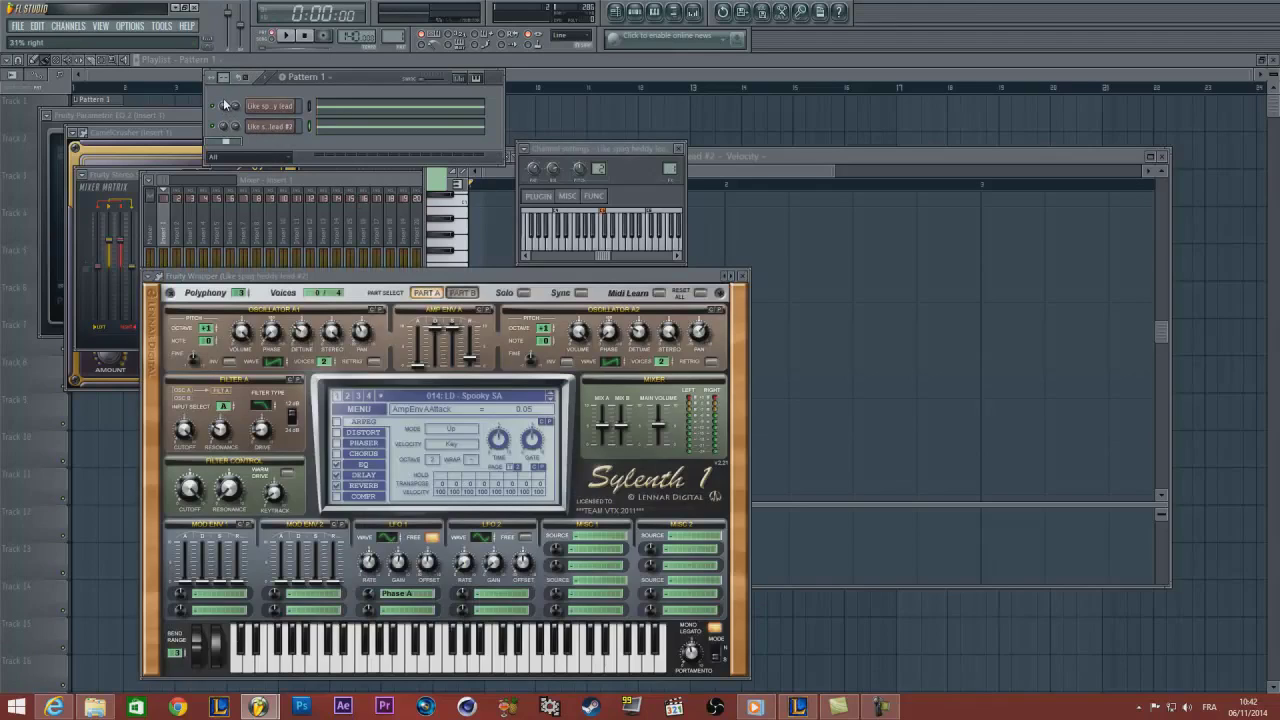
left_click_drag(224, 125, 228, 122)
left_click_drag(223, 104, 224, 107)
Play Pattern 1 to hear the two layered lead channels together
left_click_drag(379, 76, 344, 78)
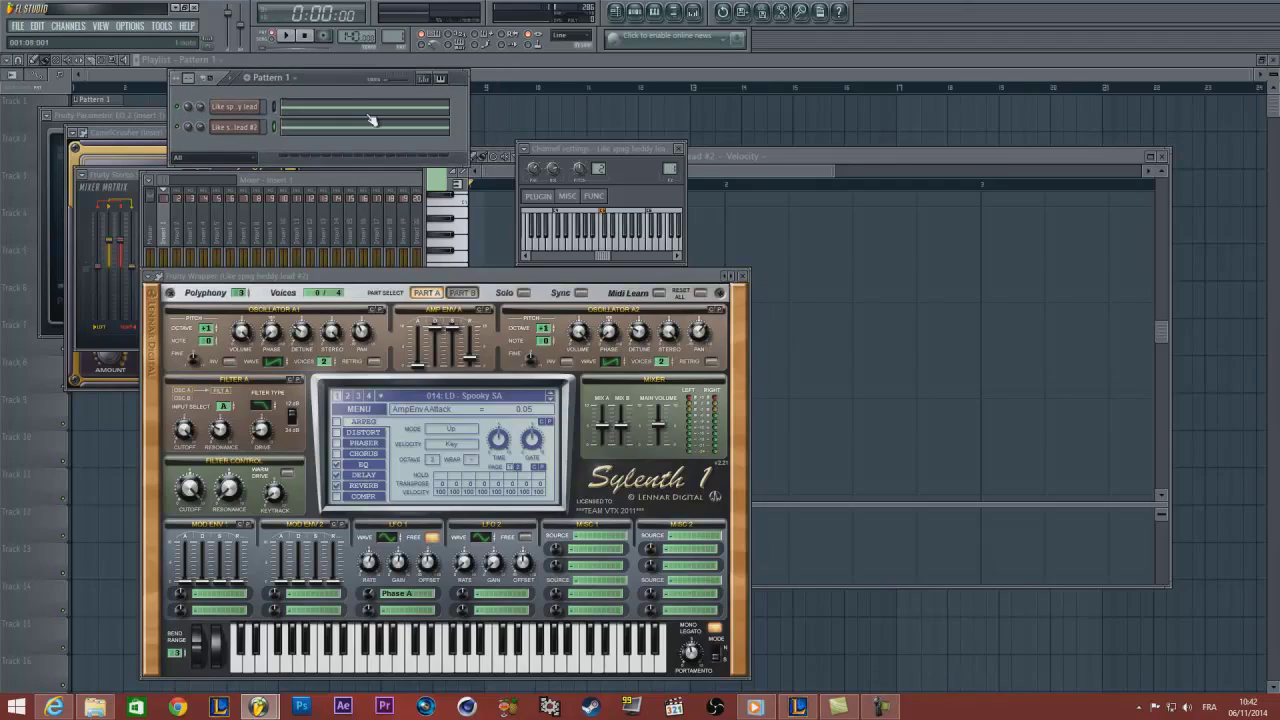
key("space")
key("space")
Add Fruity Reeverb 2 to the fourth effect slot of mixer Insert 1 and adjust its level sliders and room size
left_click_drag(293, 174, 219, 118)
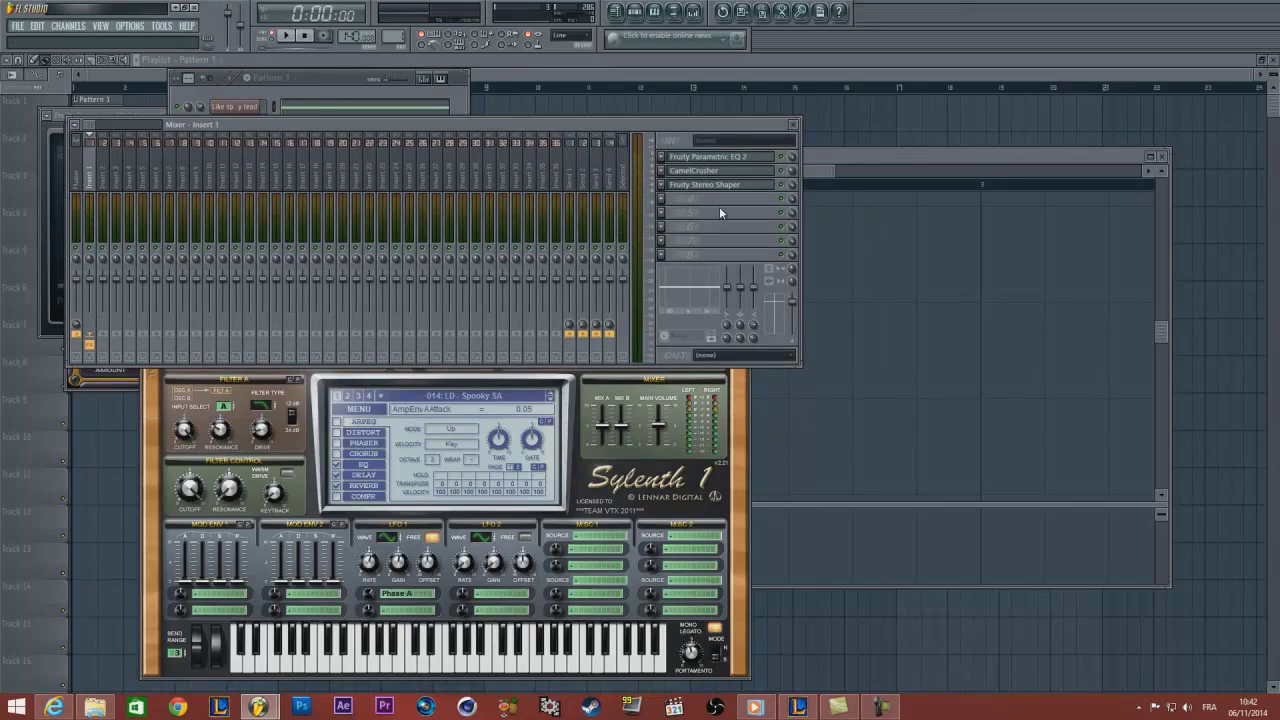
left_click(662, 205)
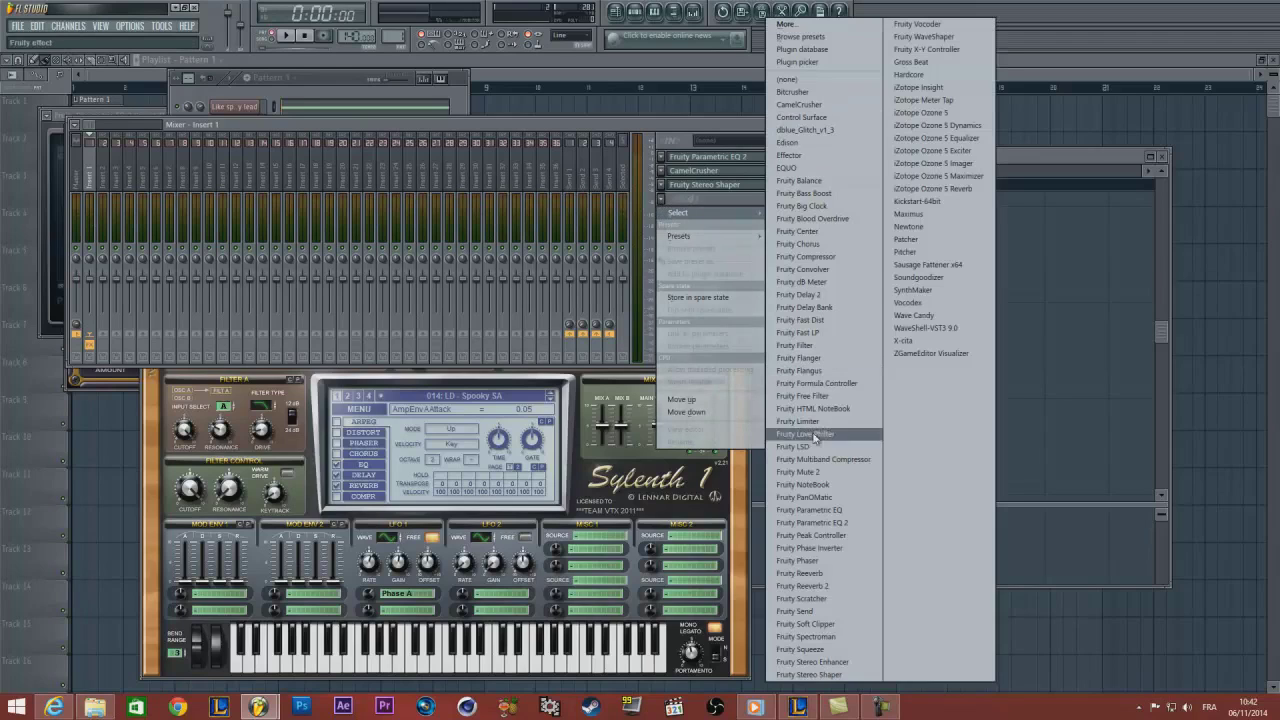
left_click(835, 587)
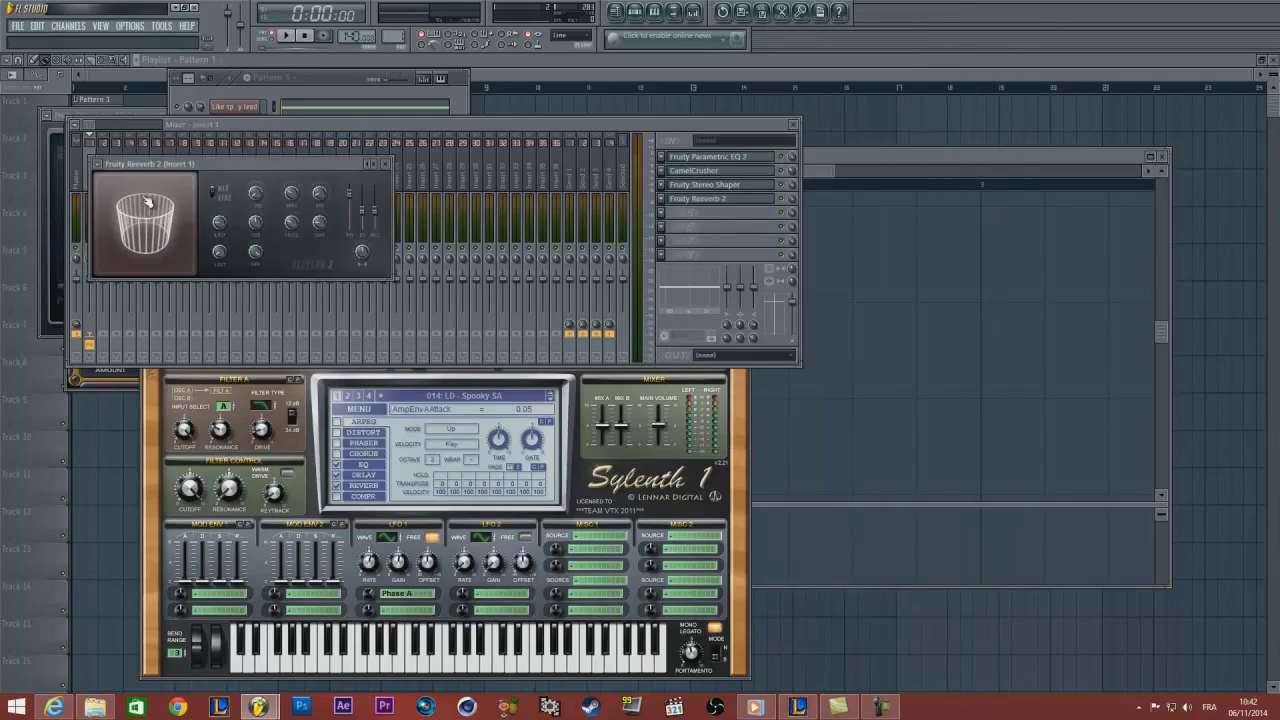
left_click_drag(144, 165, 120, 147)
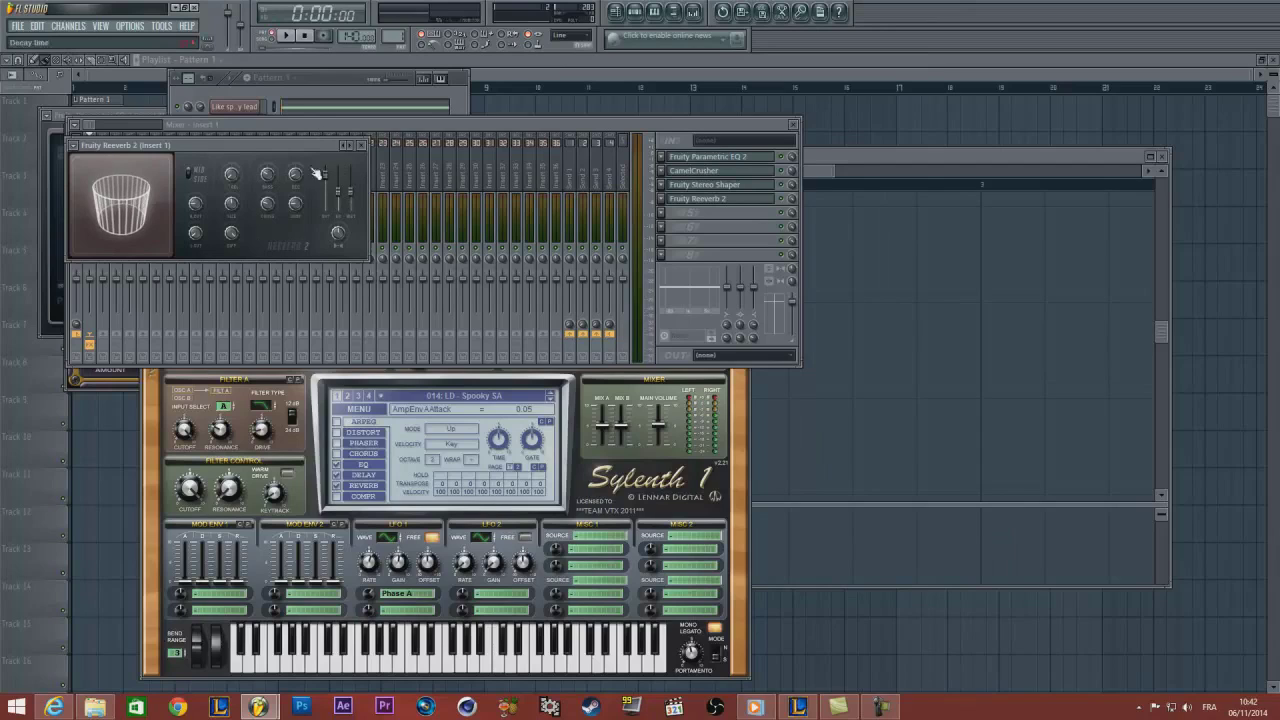
right_click(340, 191)
left_click(358, 199)
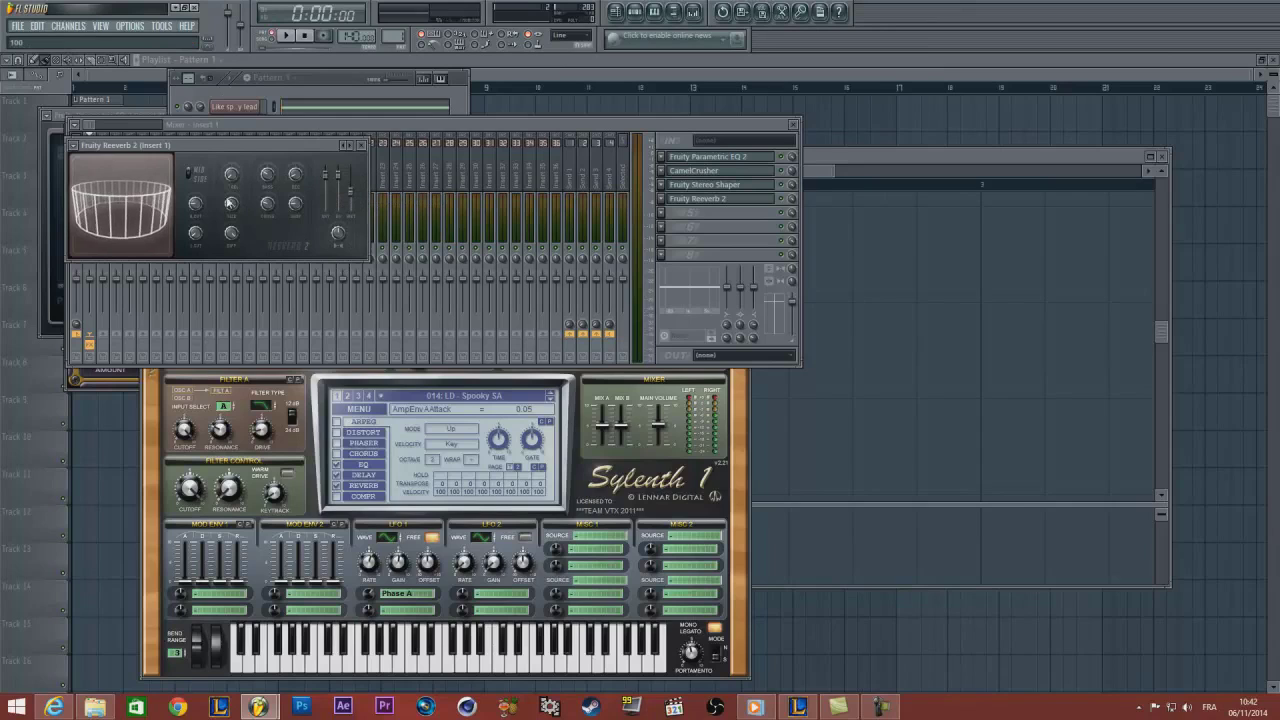
left_click(699, 214)
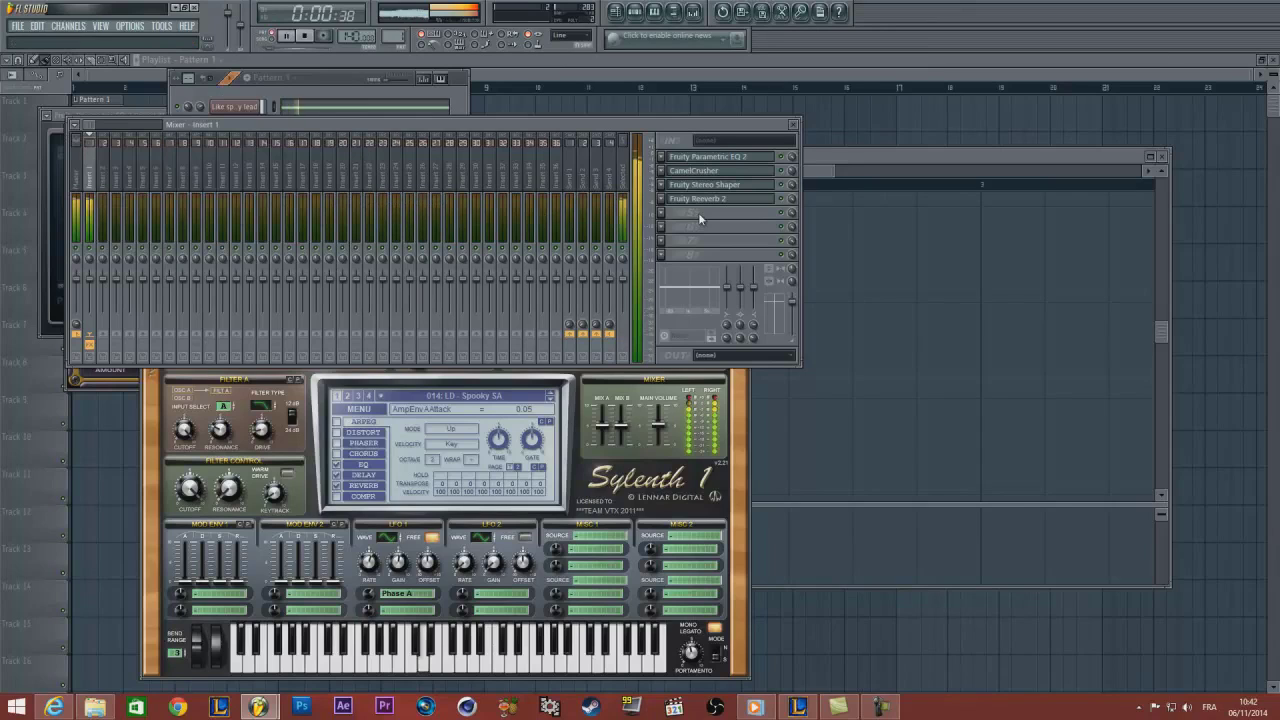
Cut the lows and boost the highs with the built-in track EQ of mixer Insert 1
left_click_drag(672, 126, 674, 104)
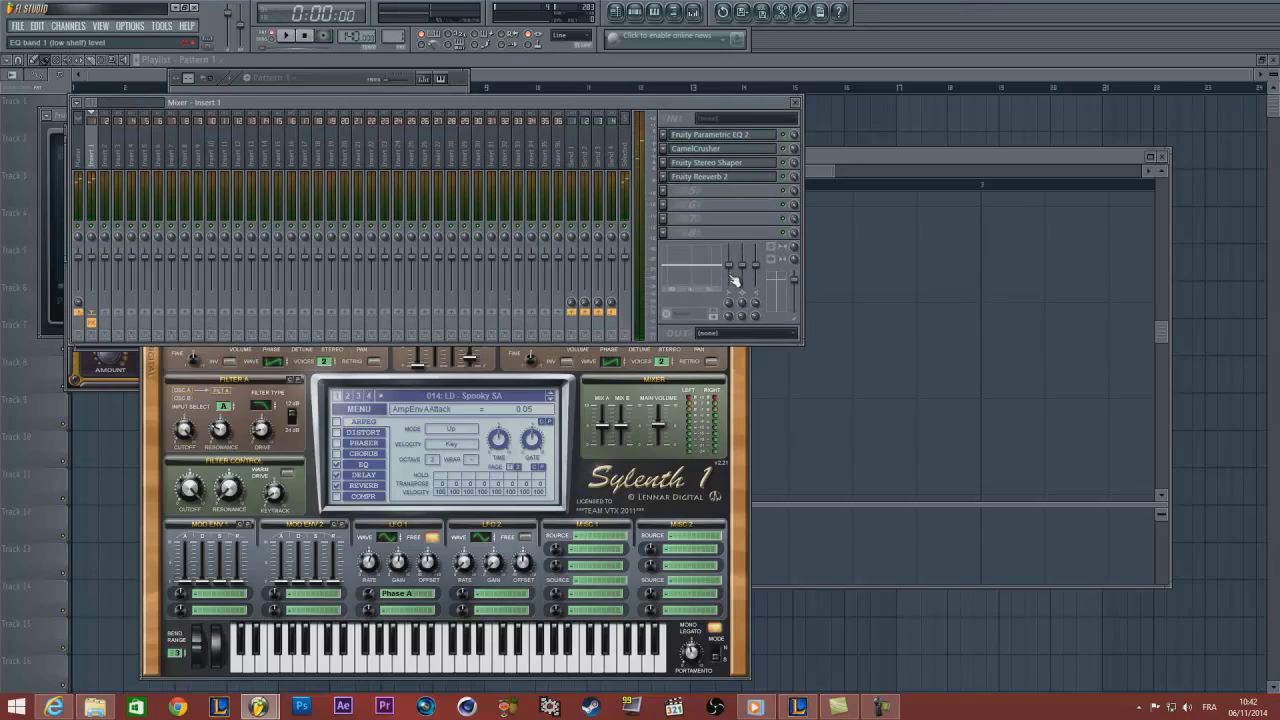
left_click_drag(728, 264, 737, 323)
left_click_drag(759, 269, 757, 253)
left_click(329, 83)
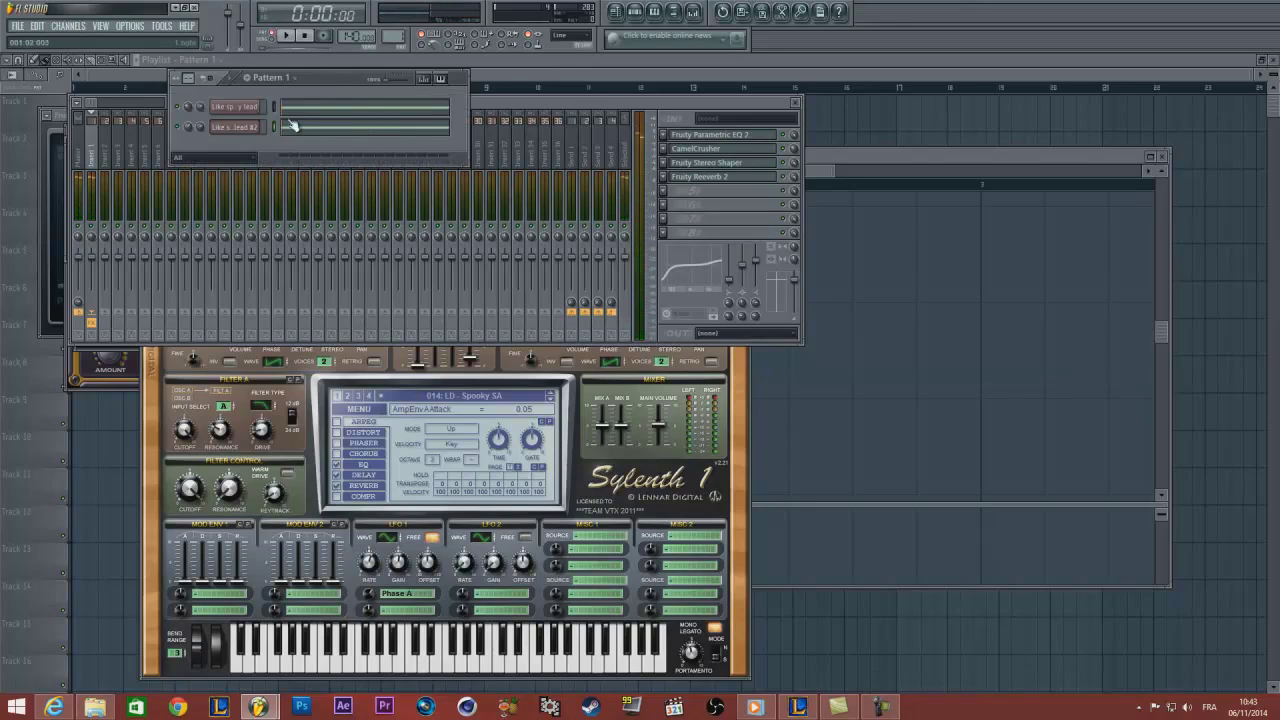
Open the original lead's Sylenth1 and audition pulling its pitch bend wheel down while Pattern 1 plays
left_click(236, 106)
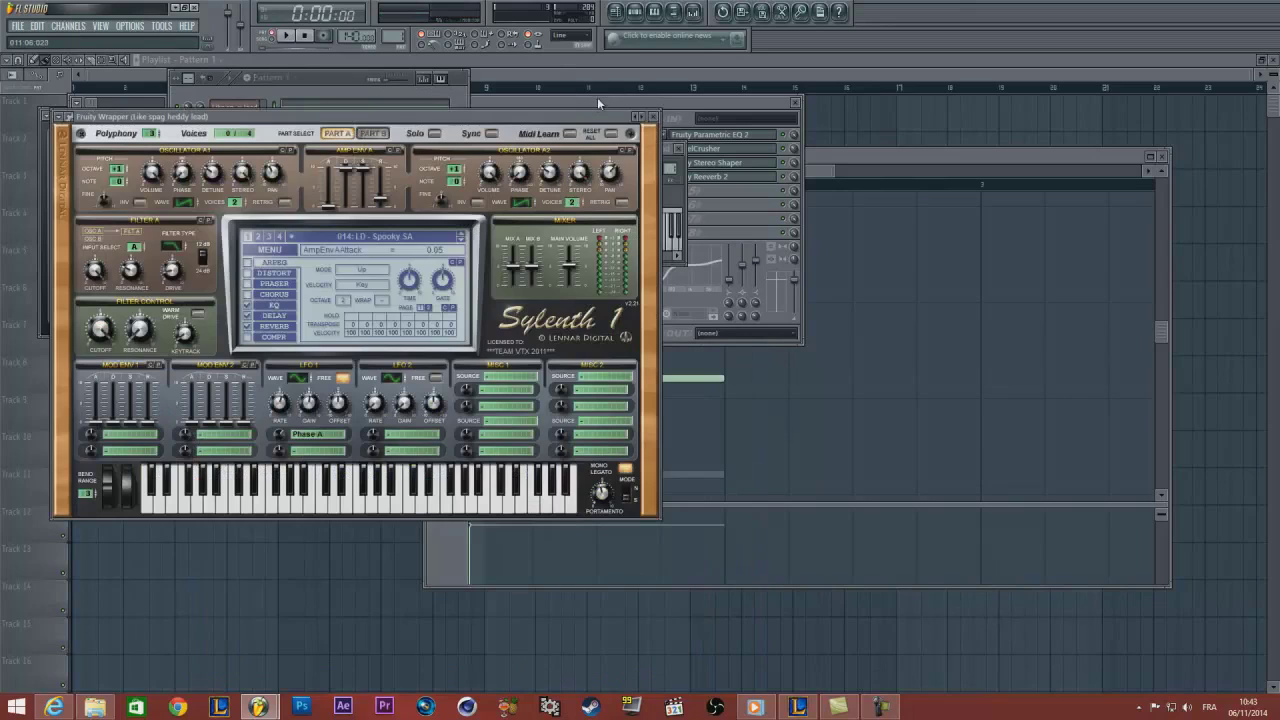
left_click_drag(565, 114, 800, 113)
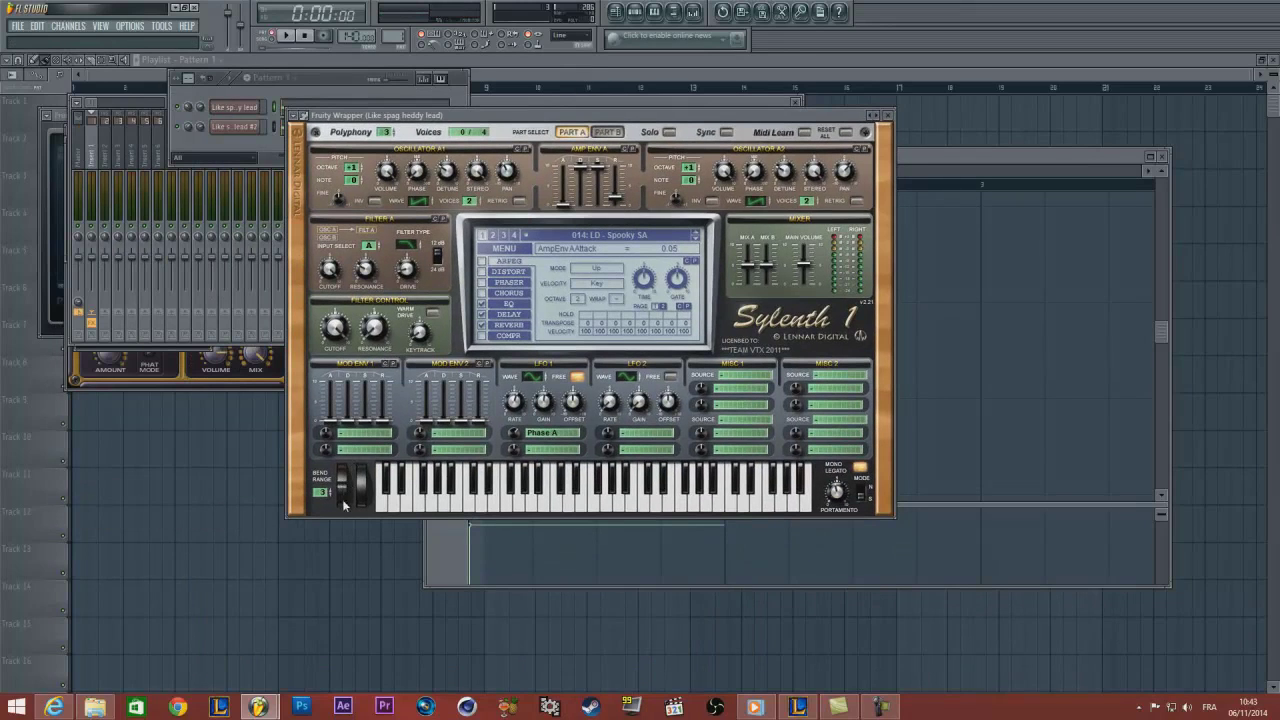
left_click_drag(344, 492, 351, 548)
key("space")
mouse_move(341, 498)
left_mouse_down()
mouse_move(338, 471)
mouse_move(359, 465)
mouse_move(334, 503)
left_mouse_up()
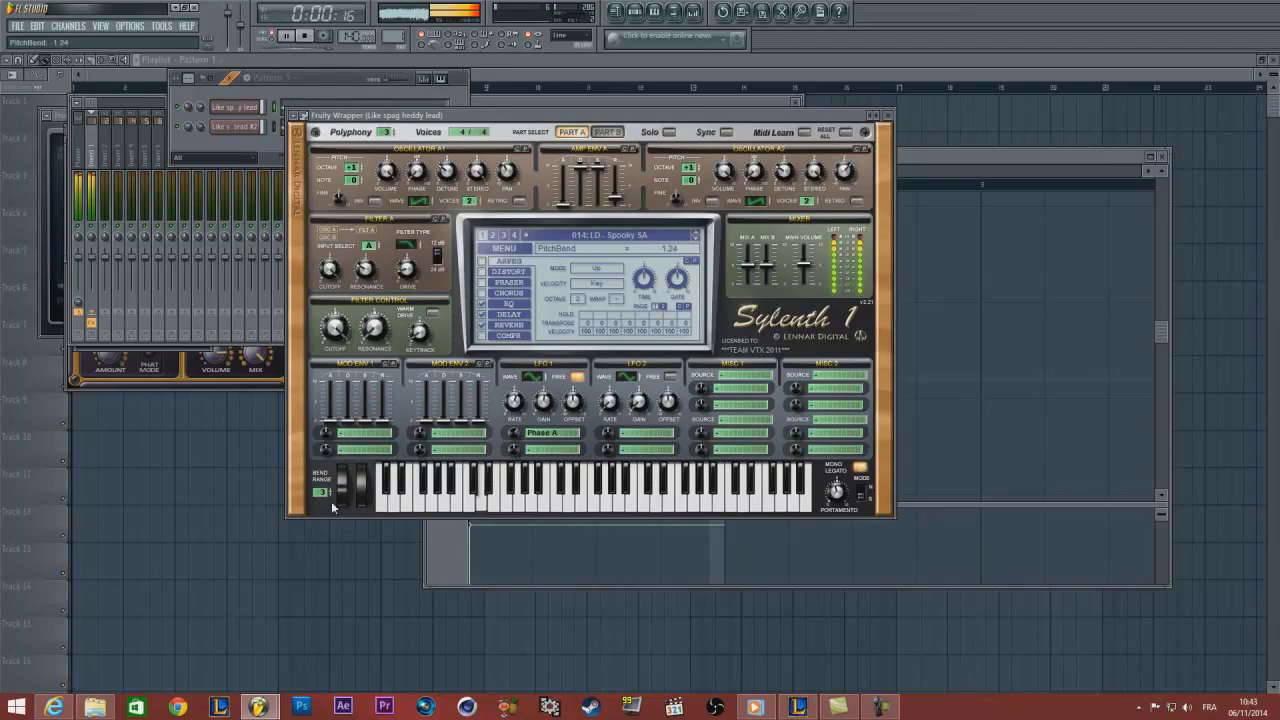
key("space")
left_click(183, 136)
key("space")
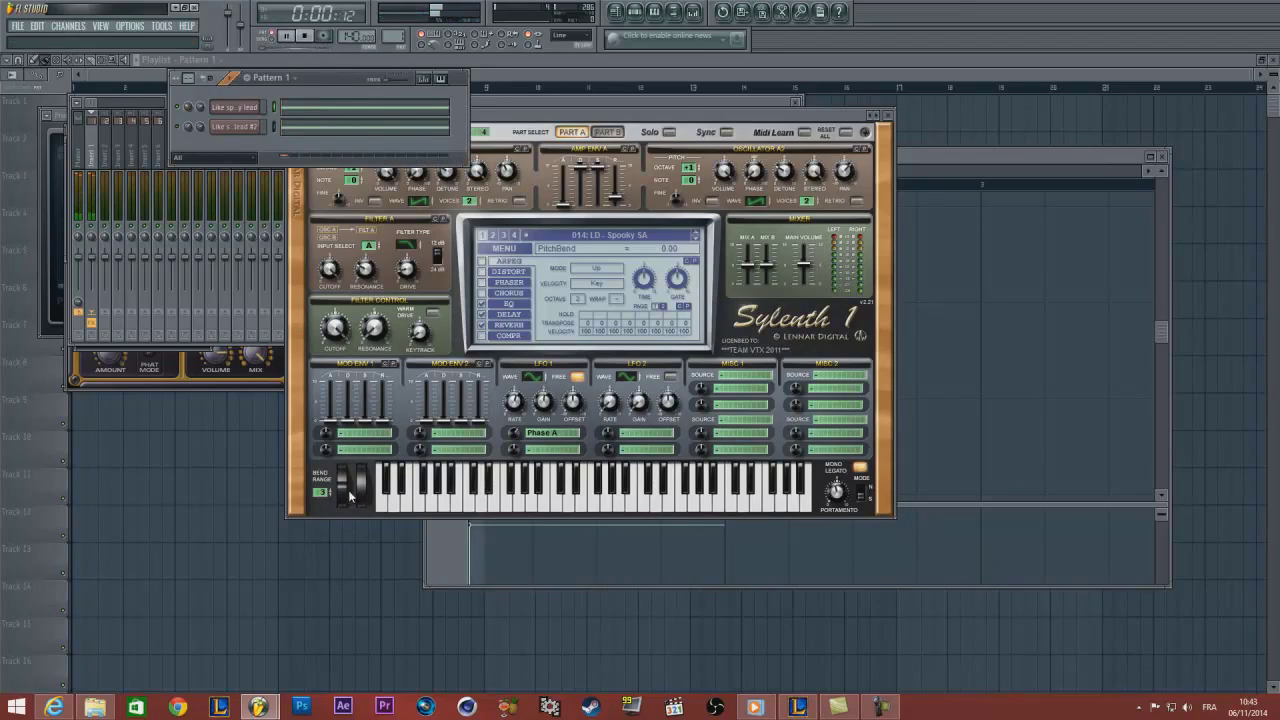
mouse_move(342, 492)
left_mouse_down()
mouse_move(336, 544)
mouse_move(331, 386)
mouse_move(332, 512)
left_mouse_up()
key("space")
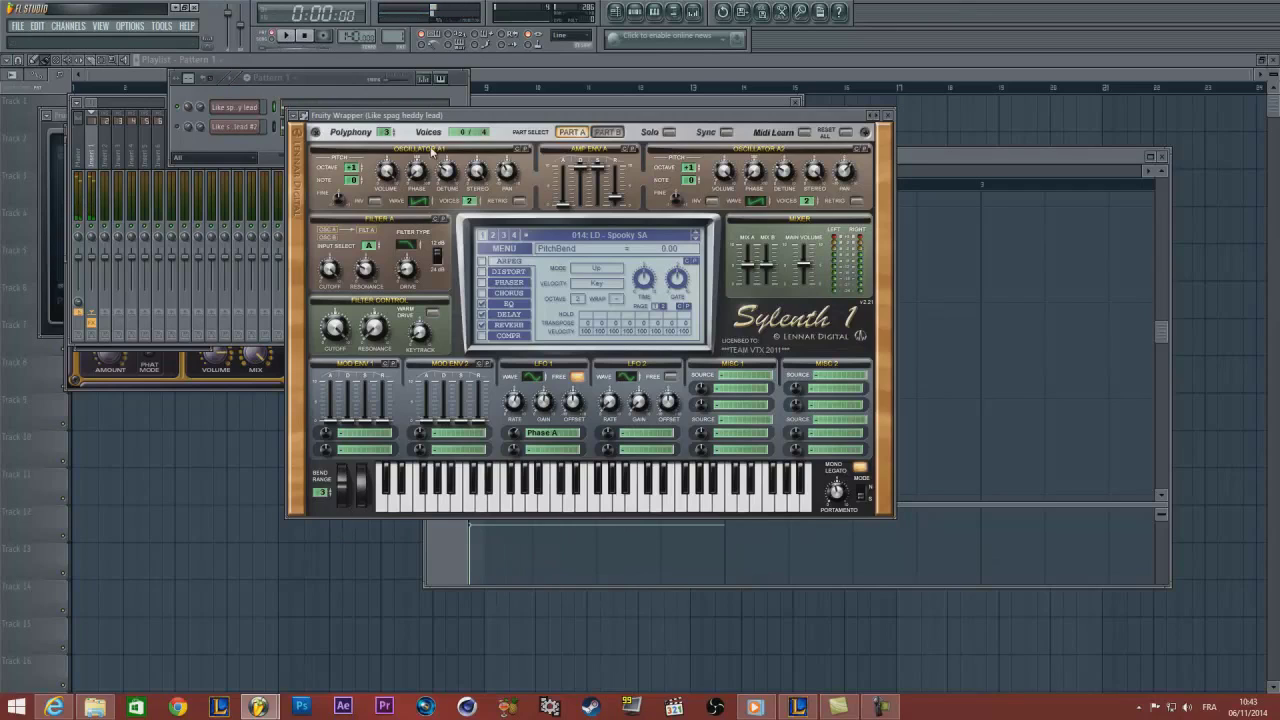
Set the pitch bend range of the original lead's Sylenth1 to 12 and try the pitch bend wheel
left_click_drag(433, 116, 429, 113)
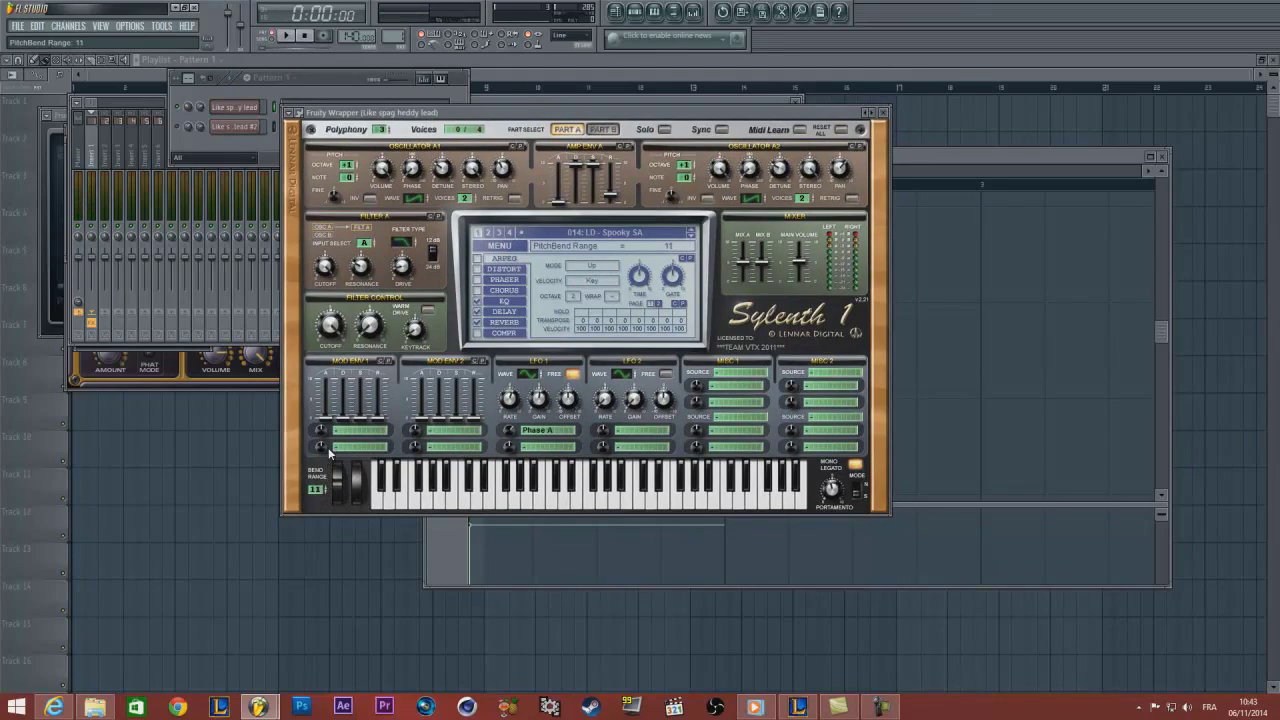
left_click_drag(328, 448, 328, 442)
left_click_drag(394, 118, 416, 142)
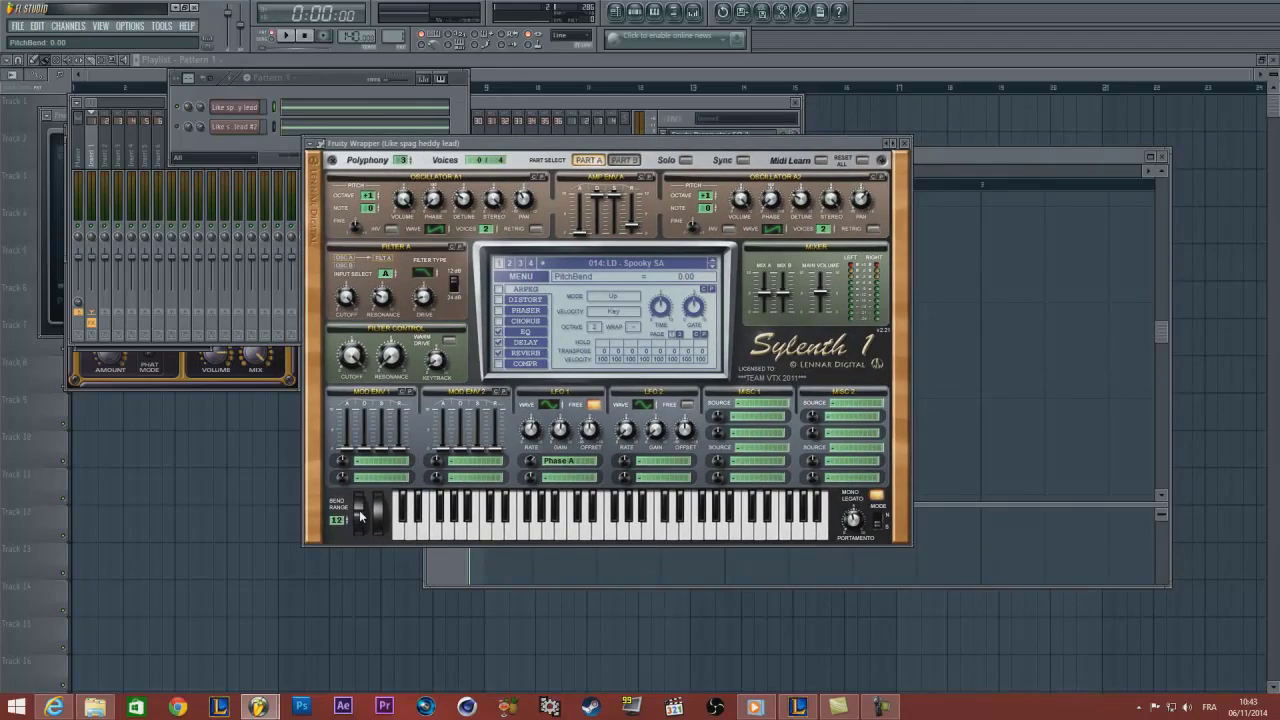
mouse_move(359, 510)
left_mouse_down()
mouse_move(356, 551)
mouse_move(355, 451)
mouse_move(369, 590)
mouse_move(355, 491)
mouse_move(364, 530)
left_mouse_up()
left_click_drag(403, 148, 289, 153)
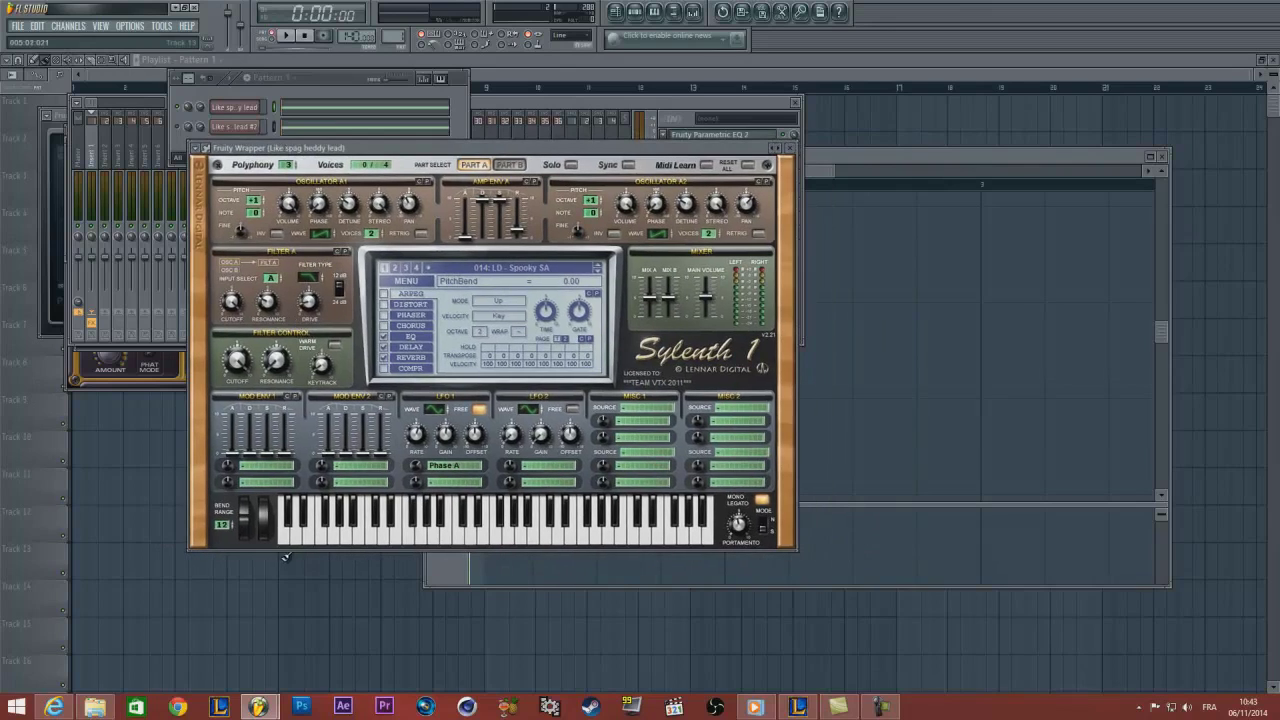
Tweak the lead's pitch bend wheel and create an automation clip for that last tweaked parameter
left_click_drag(245, 519, 247, 530)
left_click(163, 29)
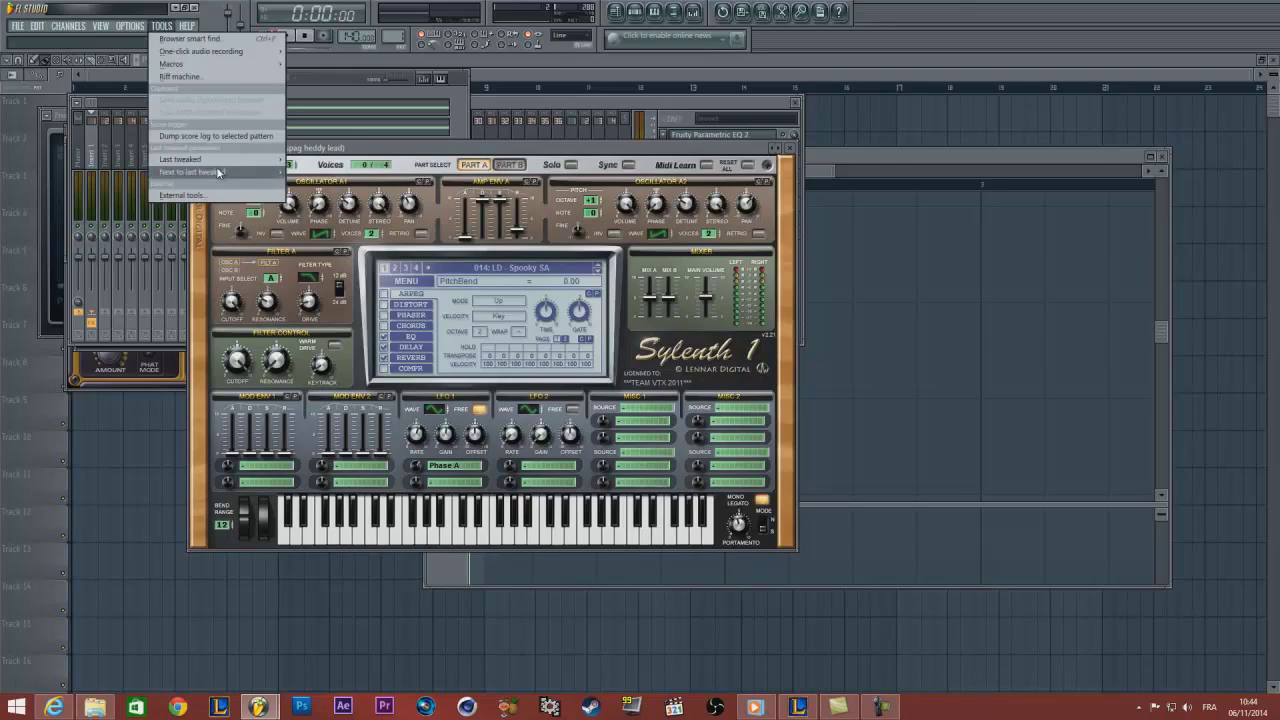
mouse_move(192, 163)
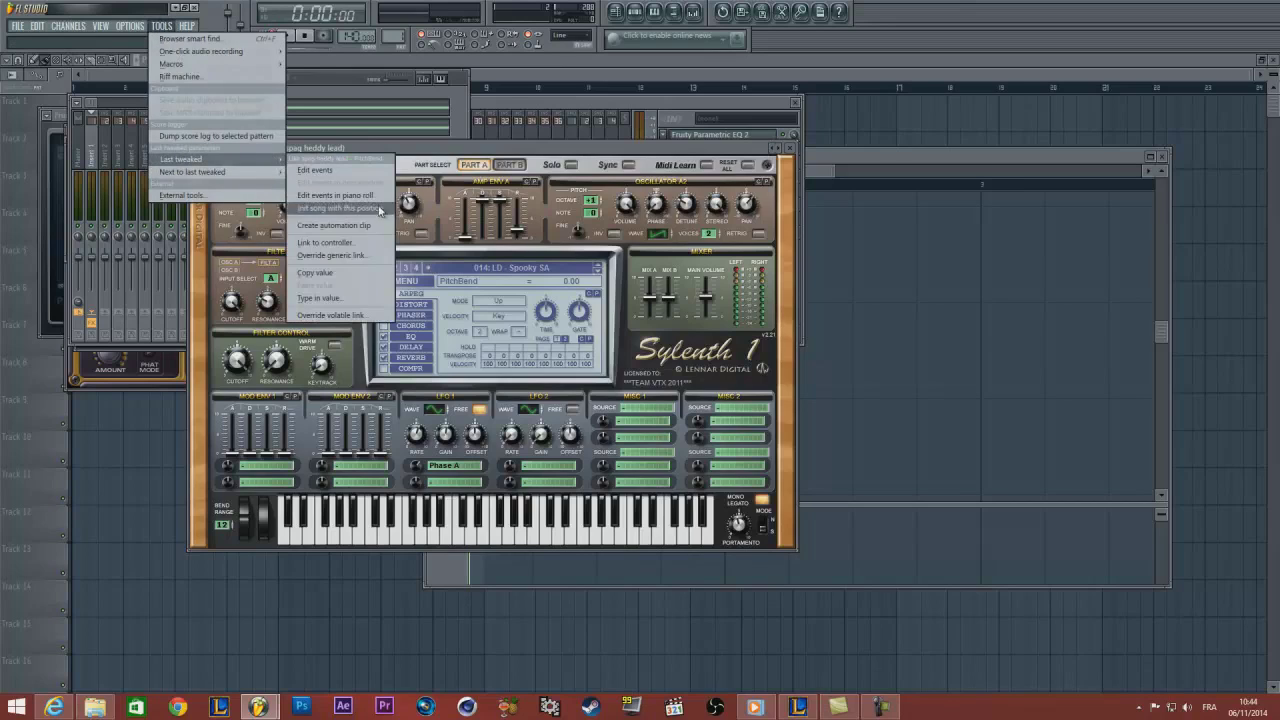
left_click(330, 227)
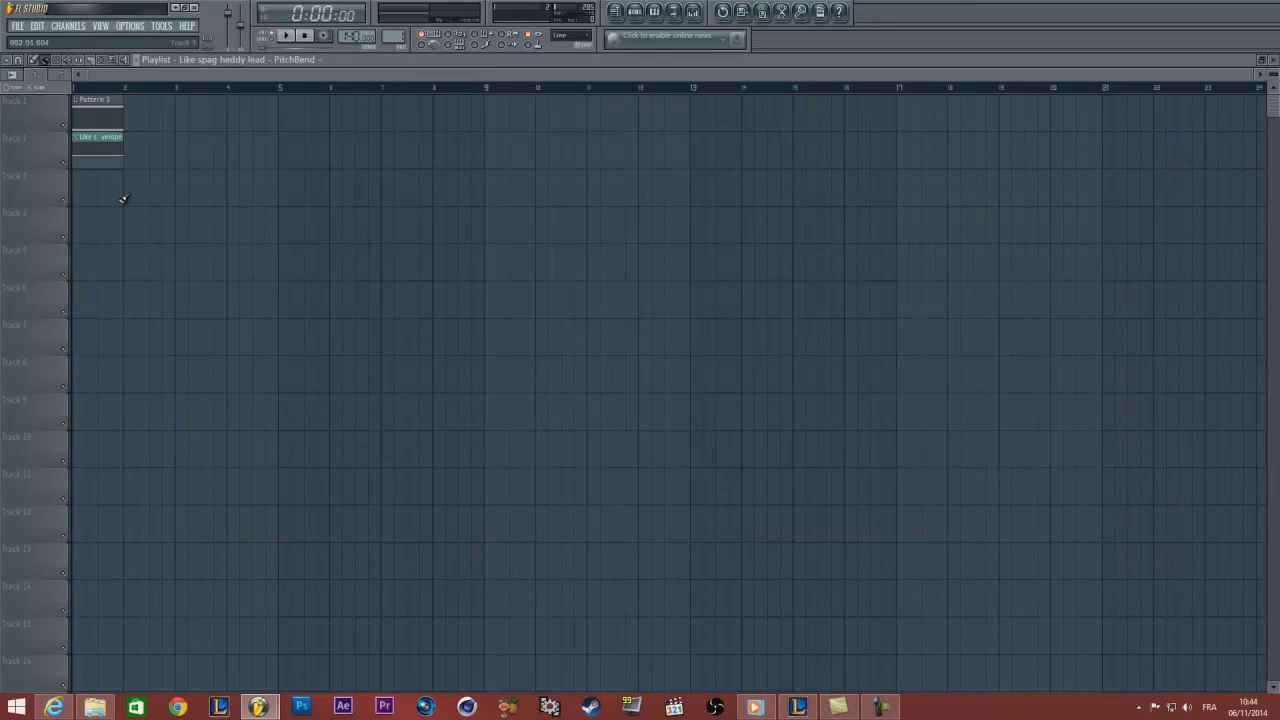
Shape the PitchBend envelope with dips midway through beat 1 and early in beat 3, rising back at beats 2 and 4
left_click_drag(271, 280, 66, 95)
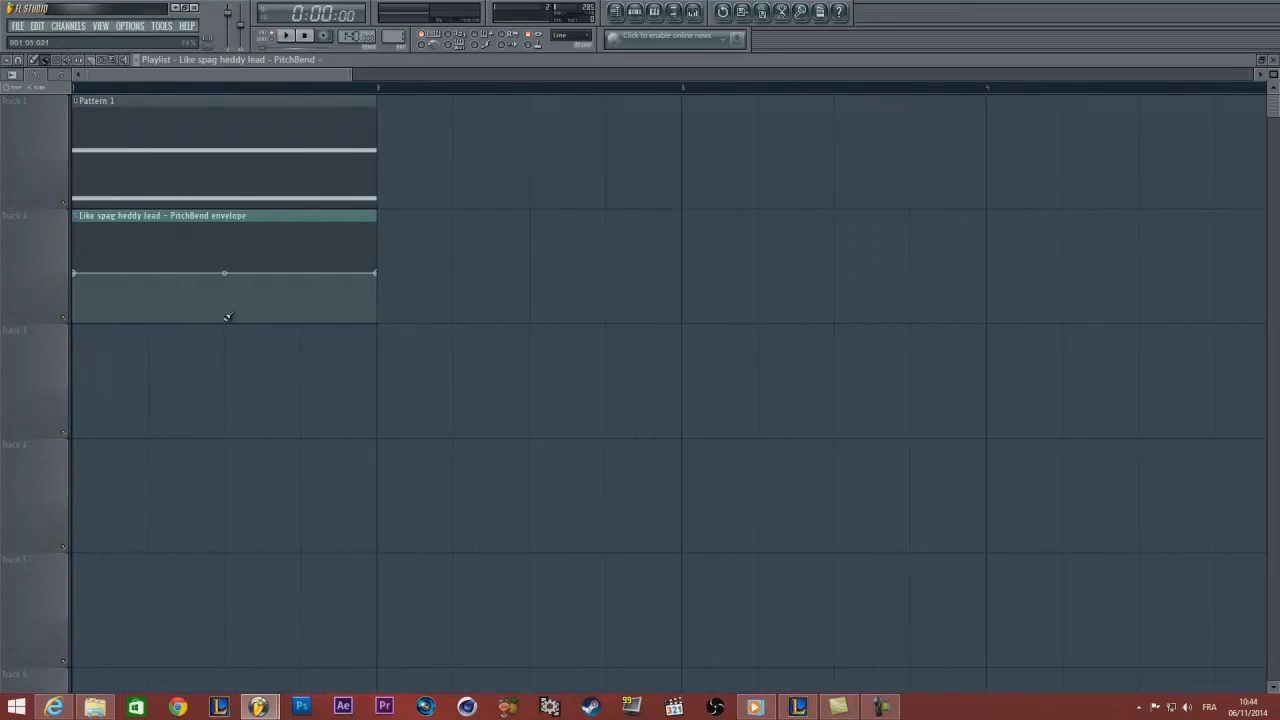
left_click_drag(449, 437, 11, 109)
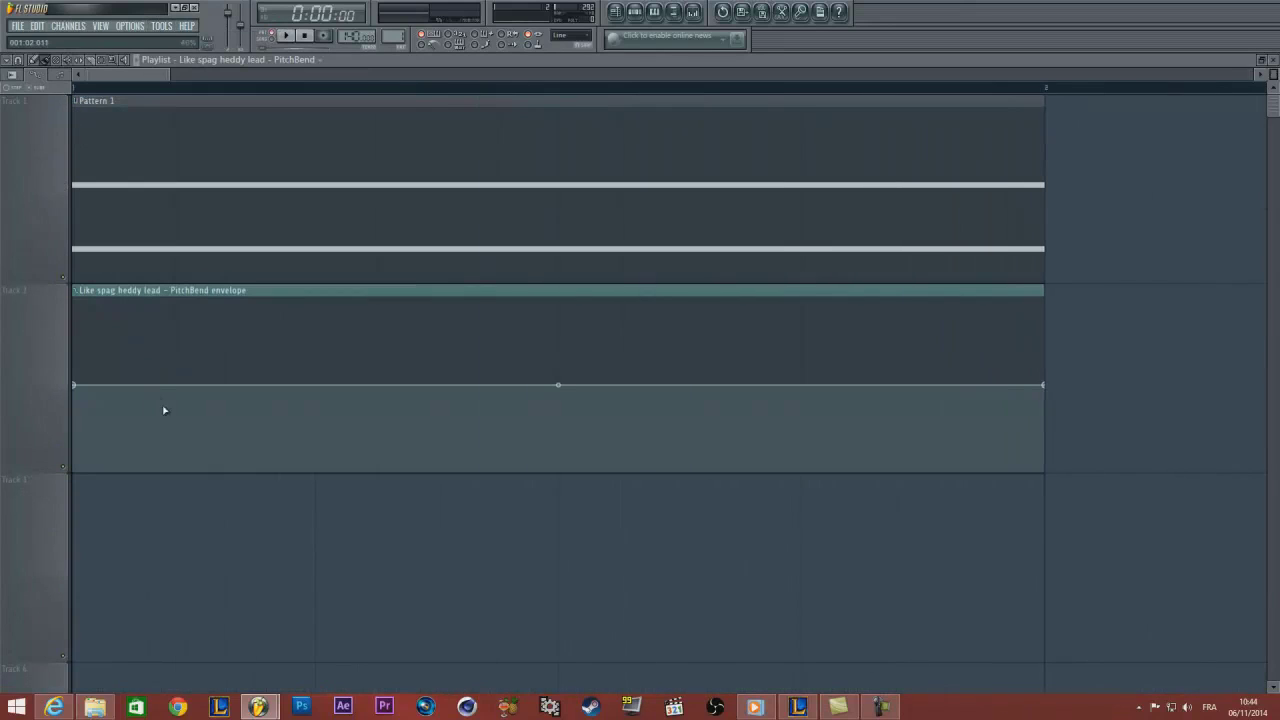
right_click(193, 455)
right_click(315, 371)
right_click(558, 381)
right_click(619, 460)
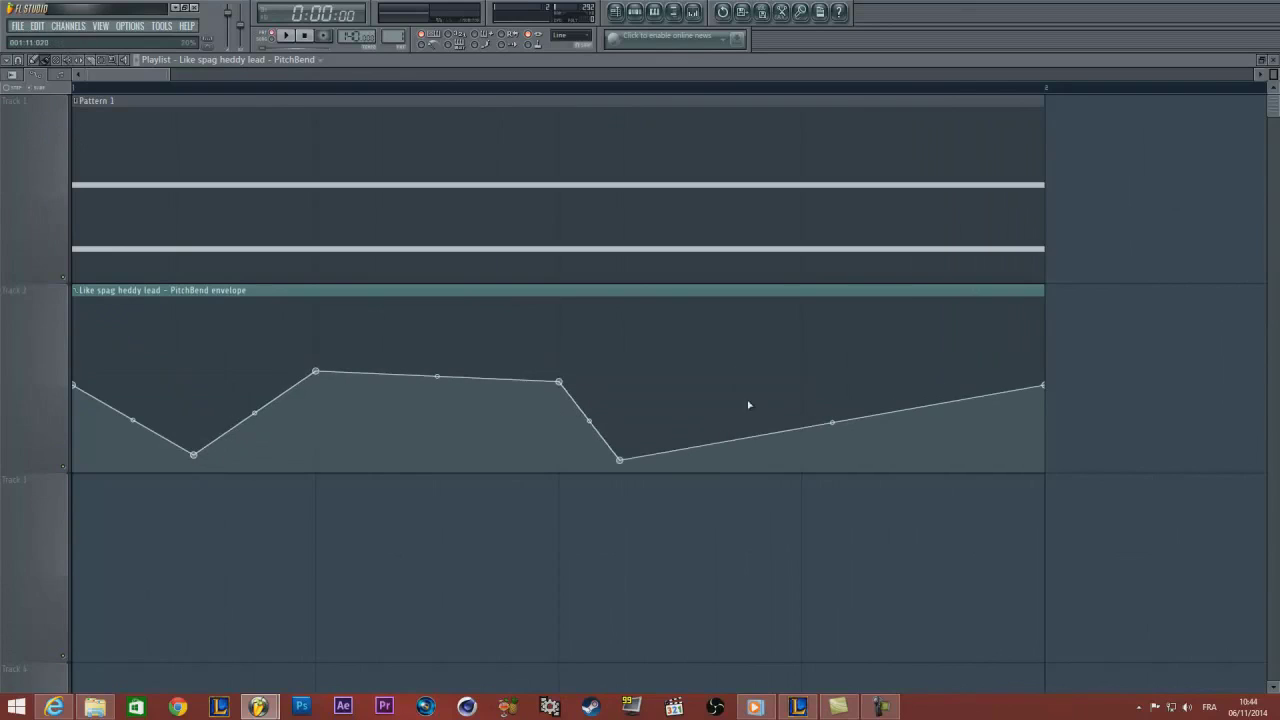
right_click(803, 362)
left_click_drag(922, 356, 821, 352)
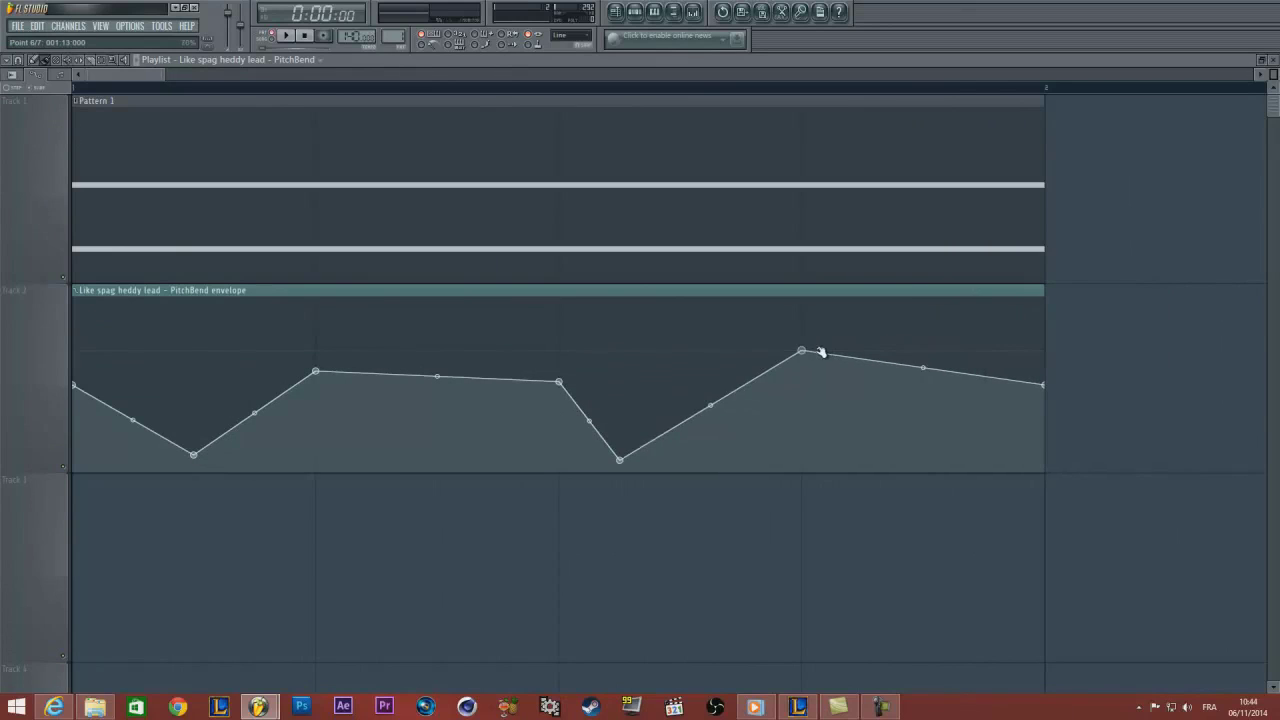
Play the song from the start to hear the lead with its pitch bend automation
left_click(126, 88)
key("space")
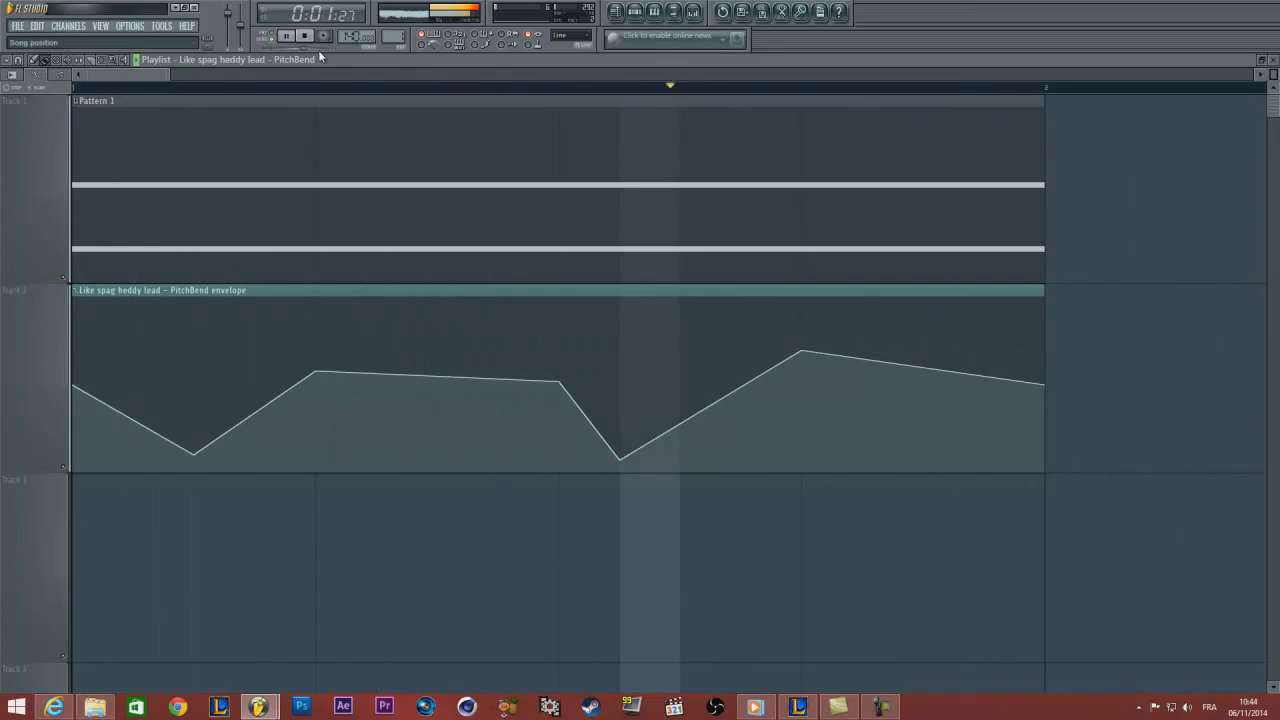
key("space")
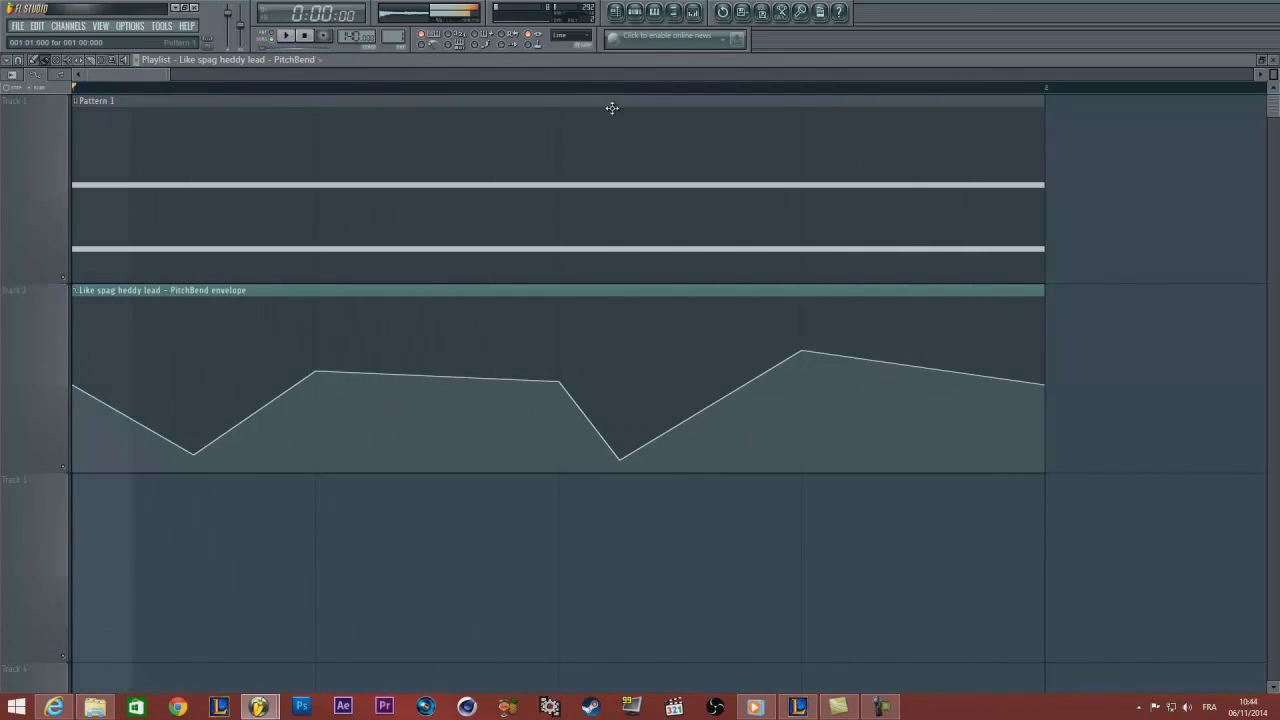
Open the original lead's Sylenth1 from the channel rack and try its modulation wheel while the song plays
left_click(693, 12)
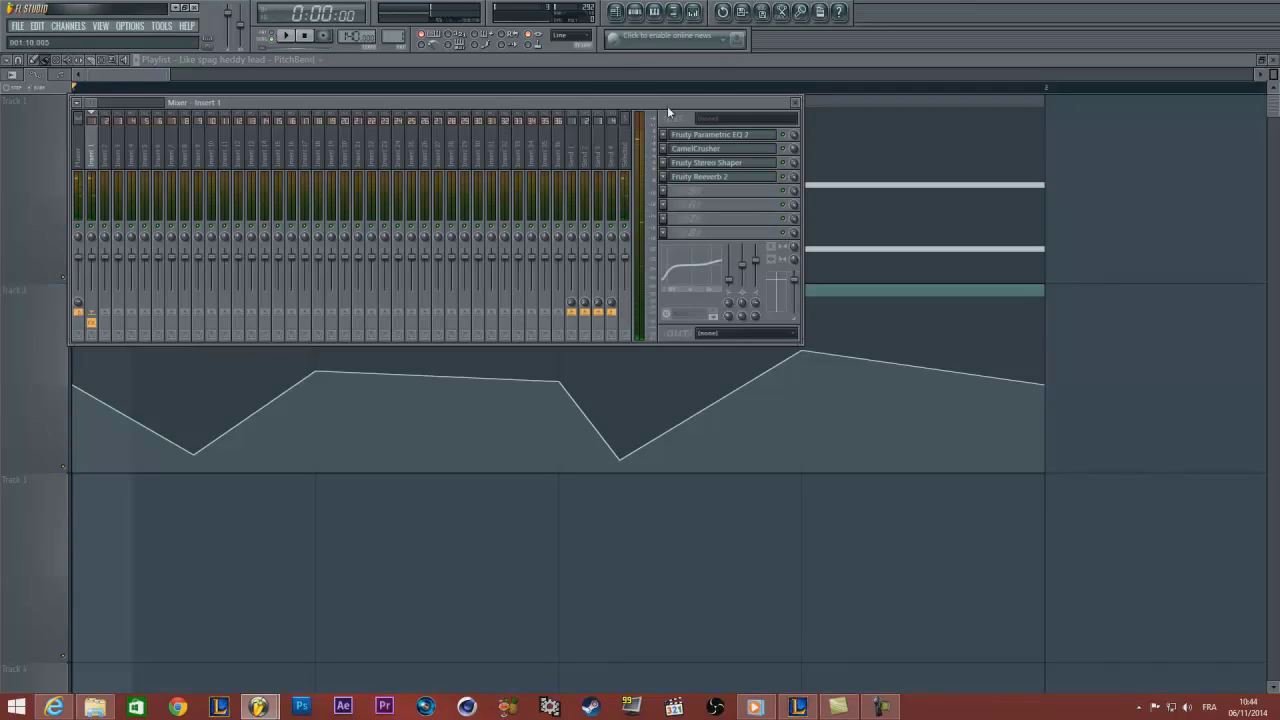
left_click(645, 18)
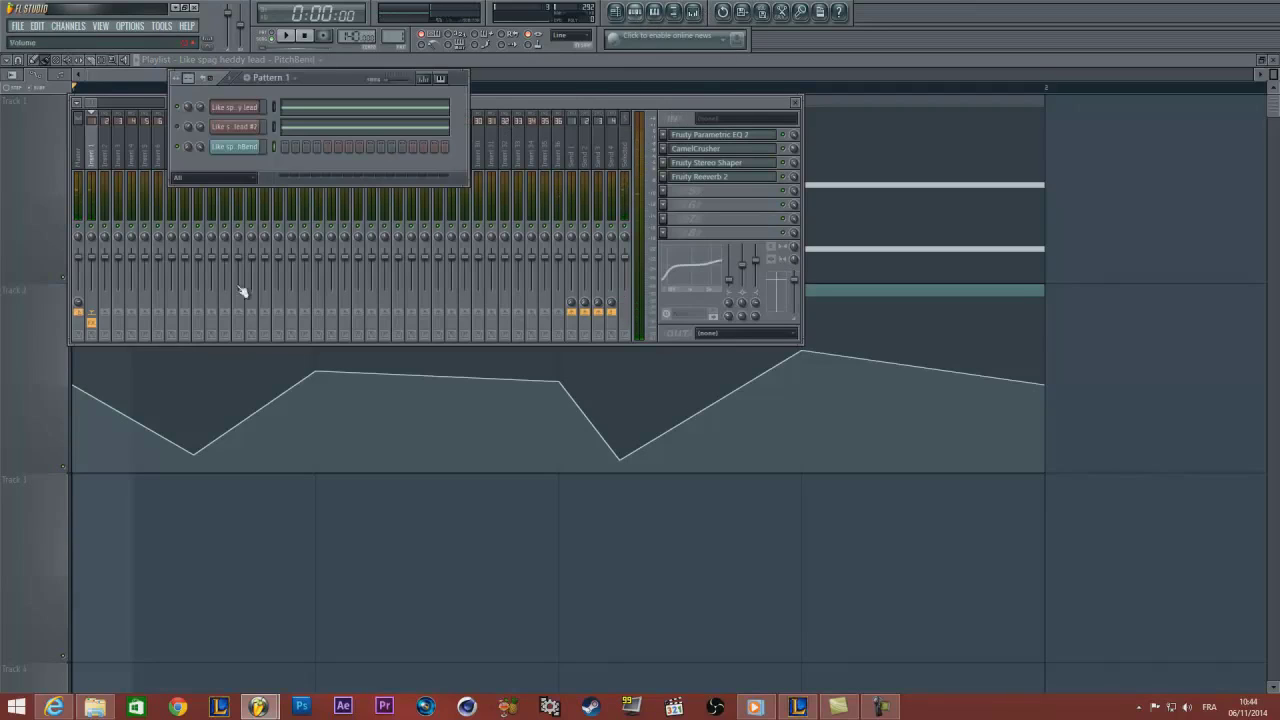
left_click(238, 107)
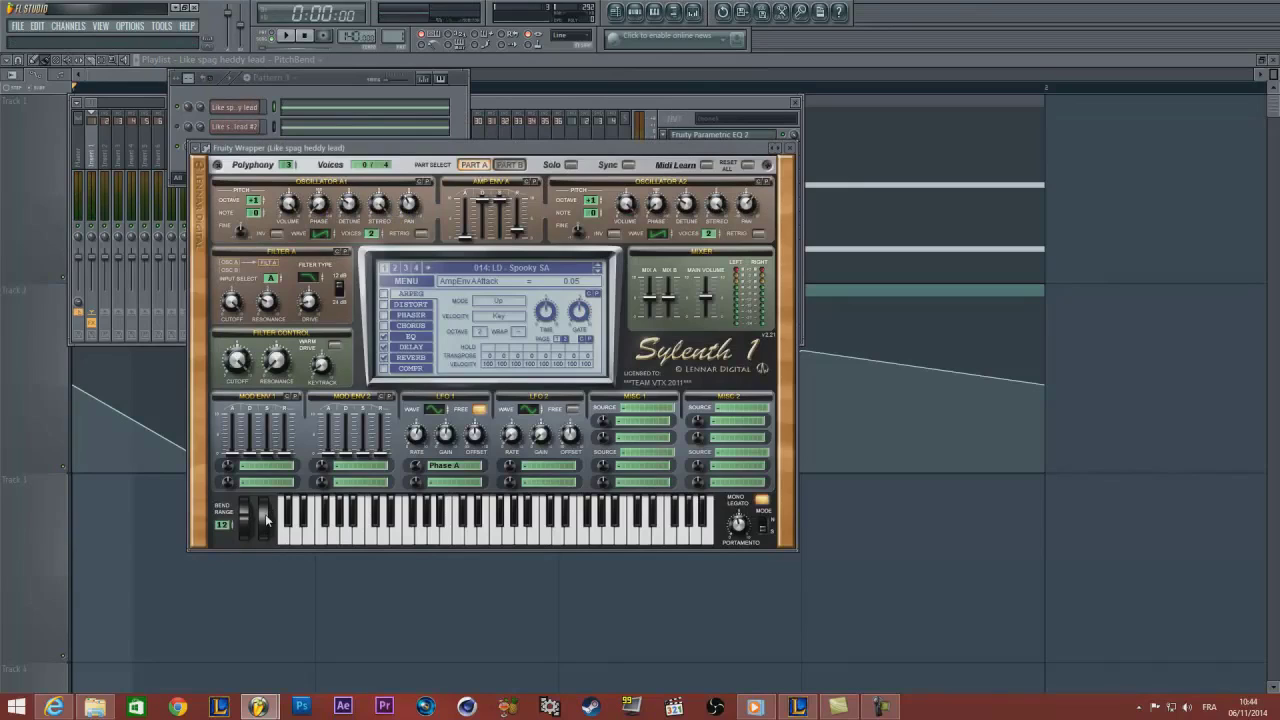
key("space")
left_click_drag(266, 520, 272, 609)
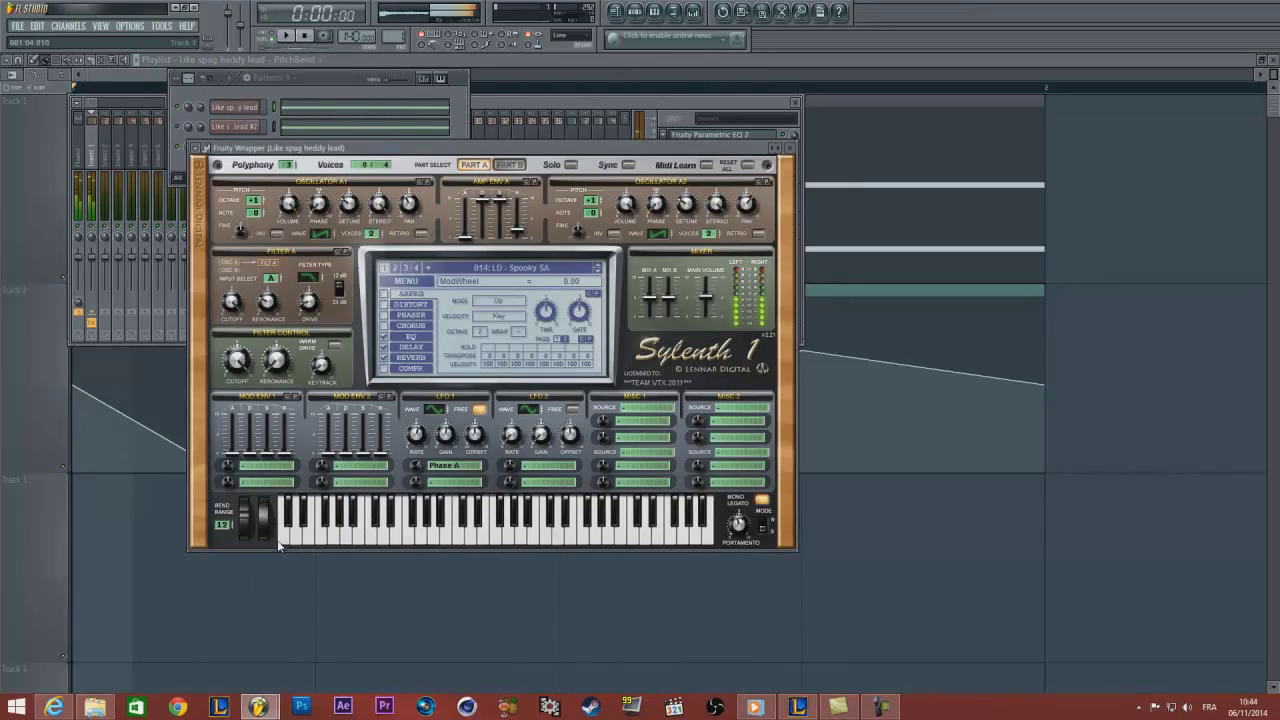
left_click_drag(280, 545, 265, 532)
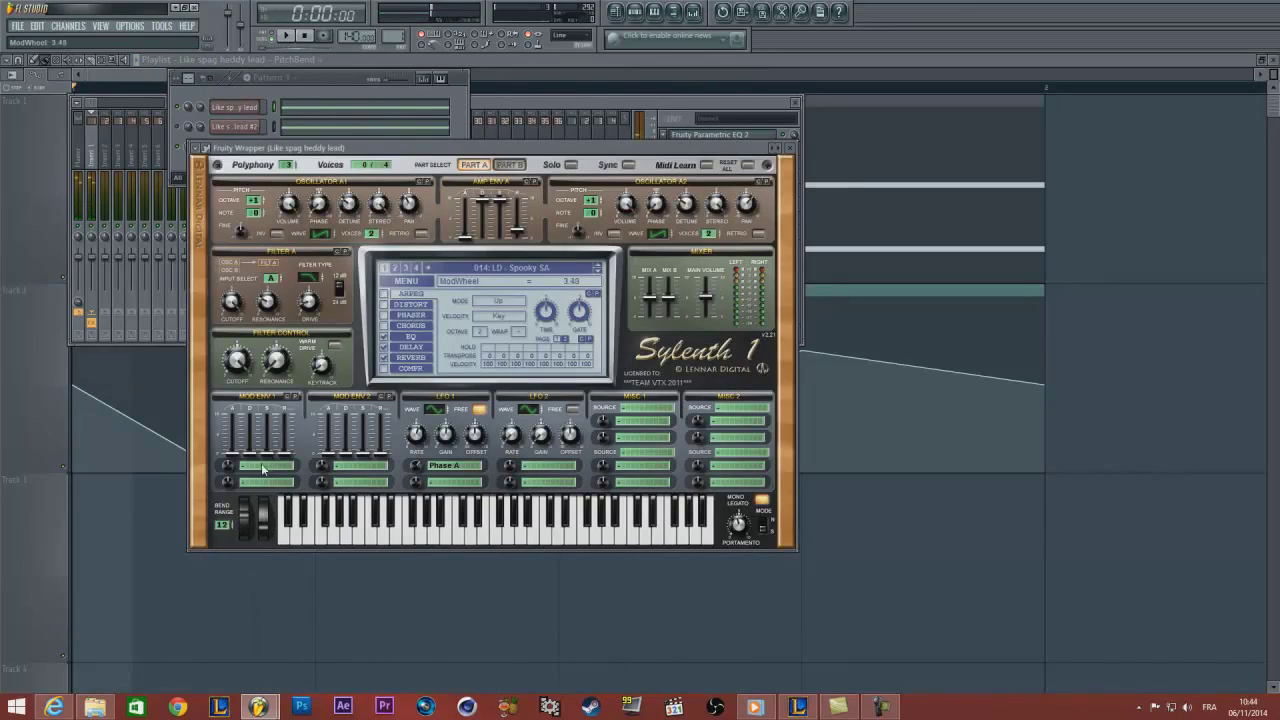
left_click_drag(262, 470, 265, 368)
Return to the original lead's Sylenth1 and replay the song while varying the modulation wheel
left_click(268, 577)
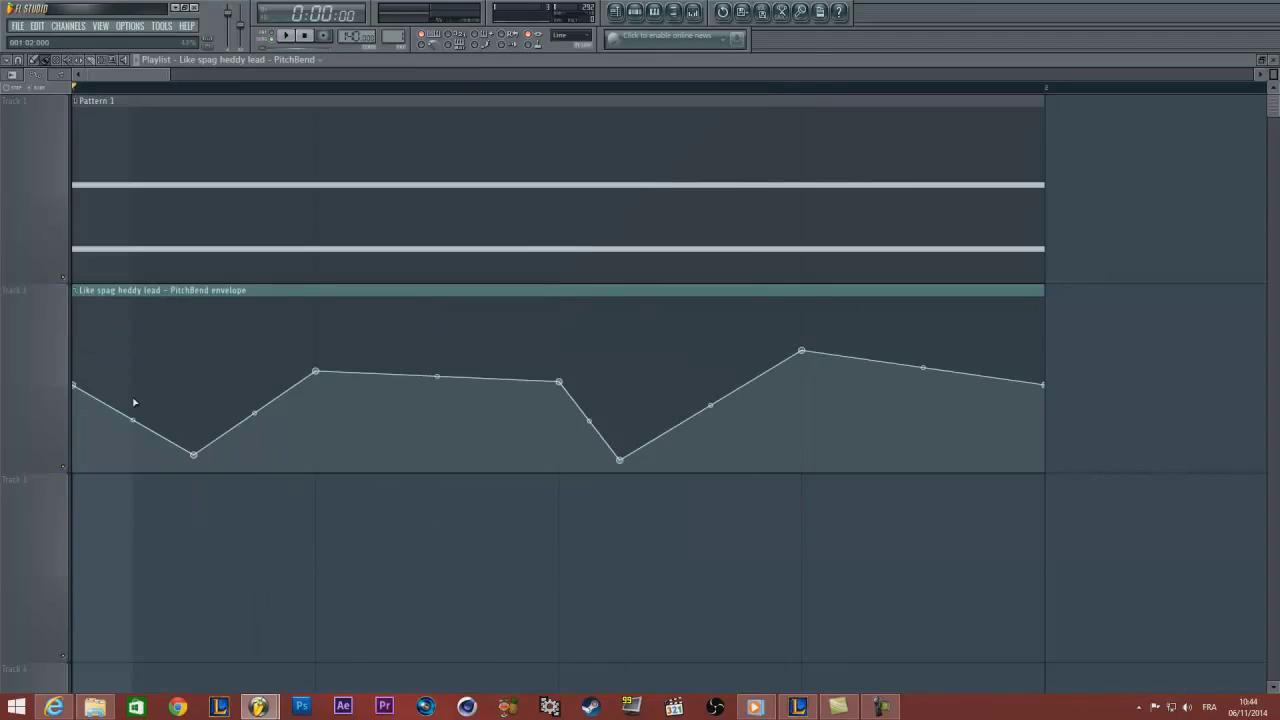
left_click(693, 11)
left_click(693, 11)
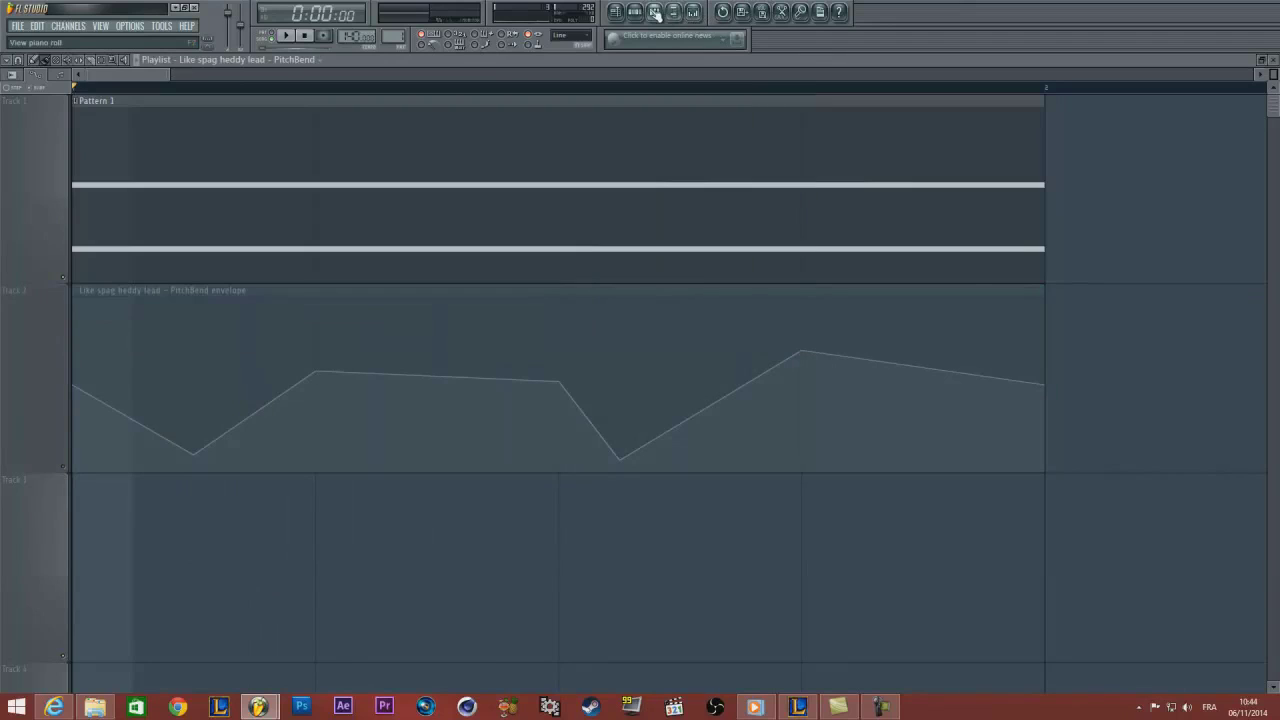
left_click(652, 12)
left_click(237, 109)
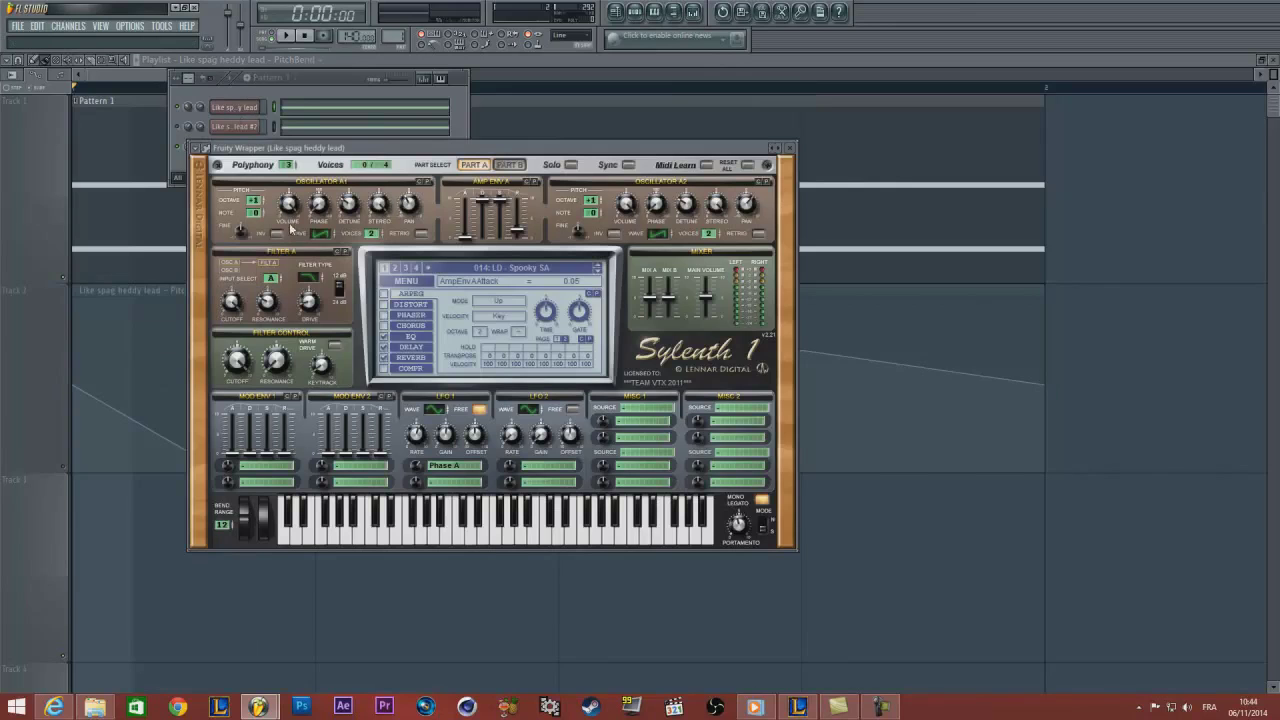
key("space")
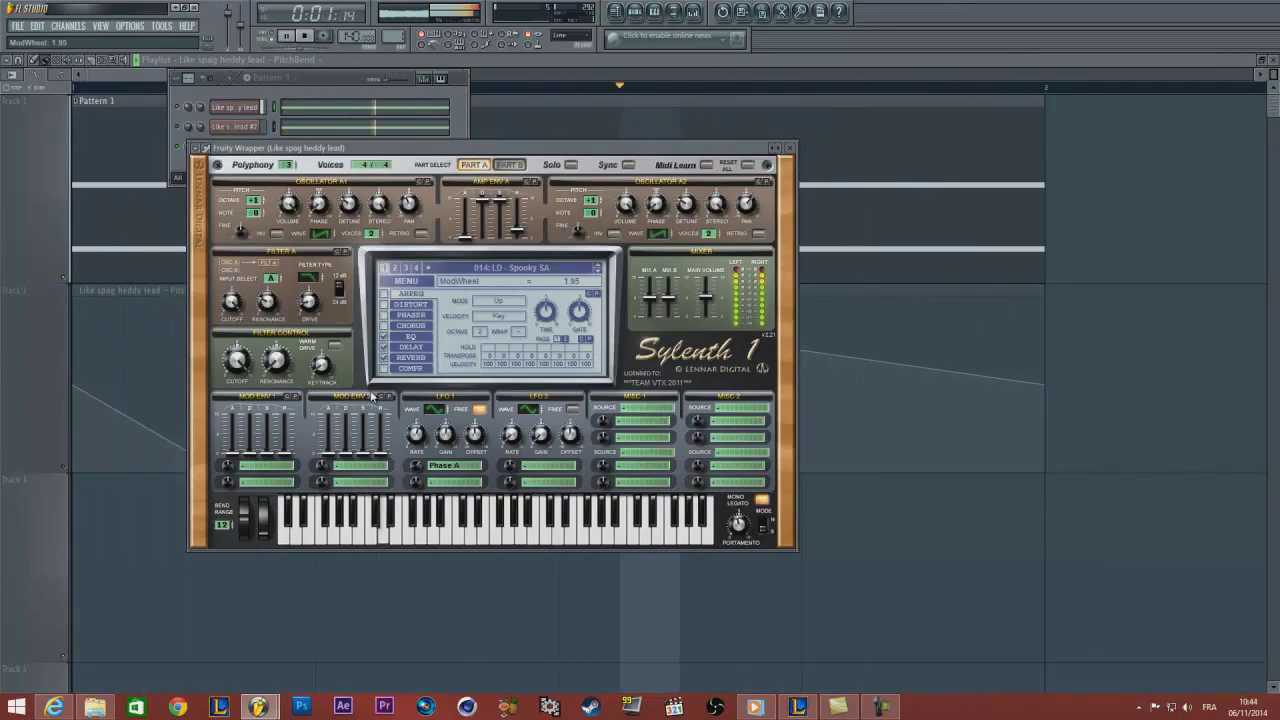
key("space")
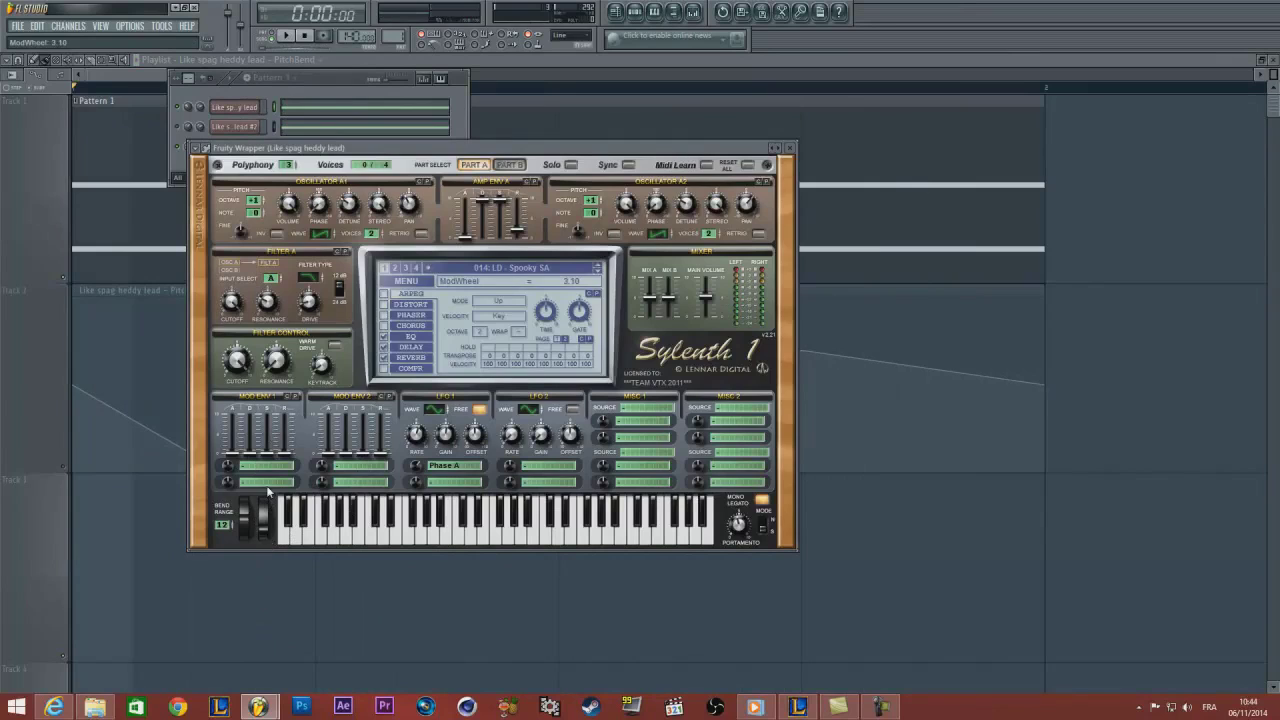
Return the original lead's modulation wheel to 0 and unmute the playlist track holding the PitchBend envelope
left_click_drag(267, 490, 267, 560)
left_click(332, 78)
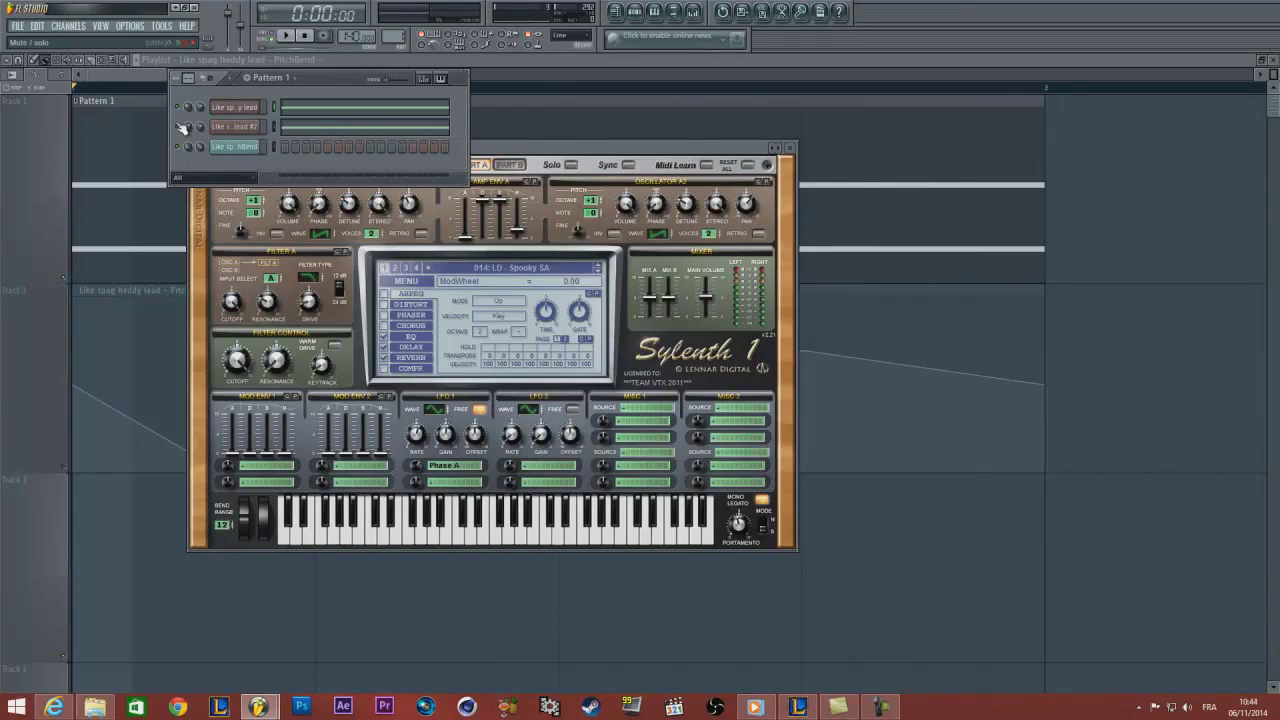
left_click(1129, 338)
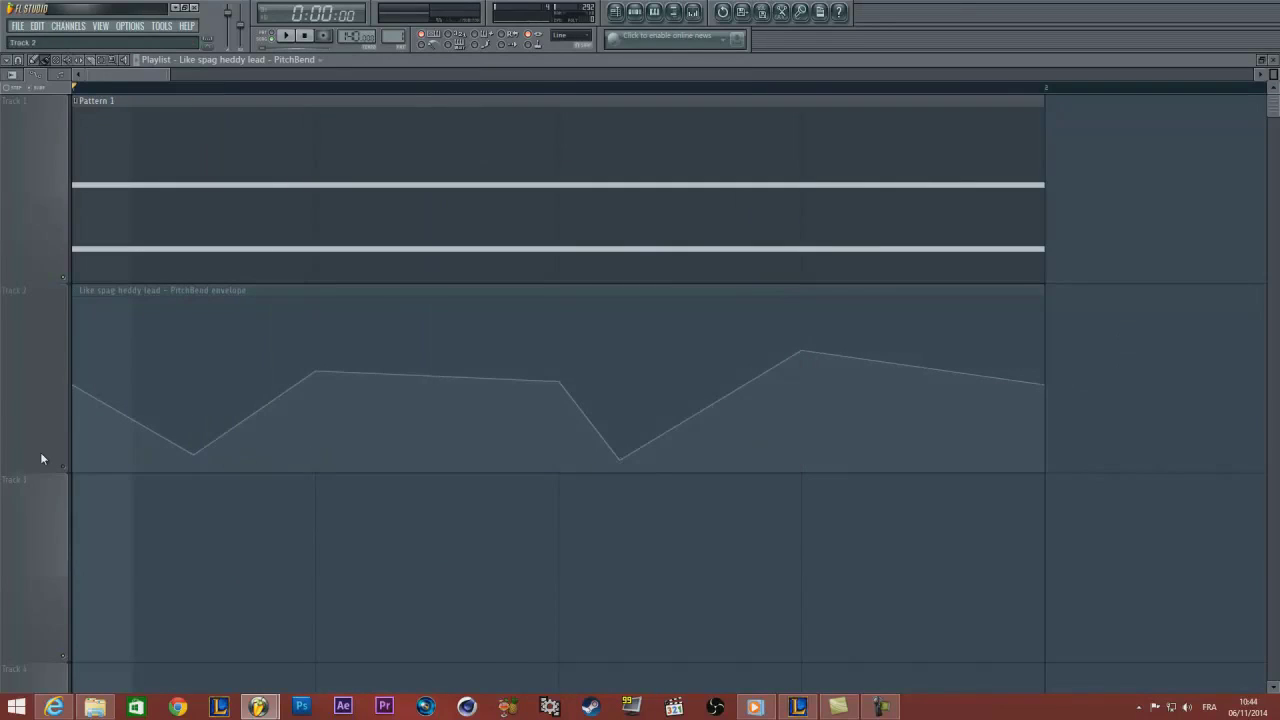
left_click(64, 467)
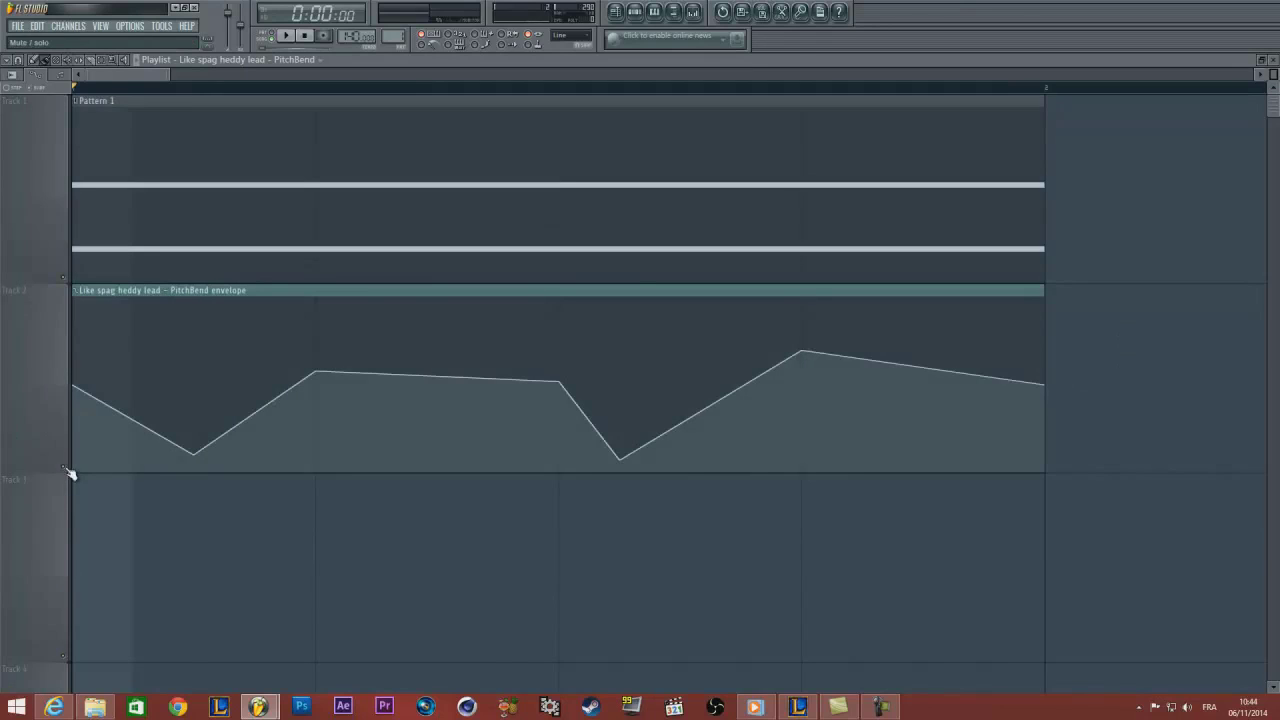
Open the piano rolls of the original lead and lead #2 and compare the pitches of their notes
right_click(181, 530, "ctrl")
double_click(434, 177)
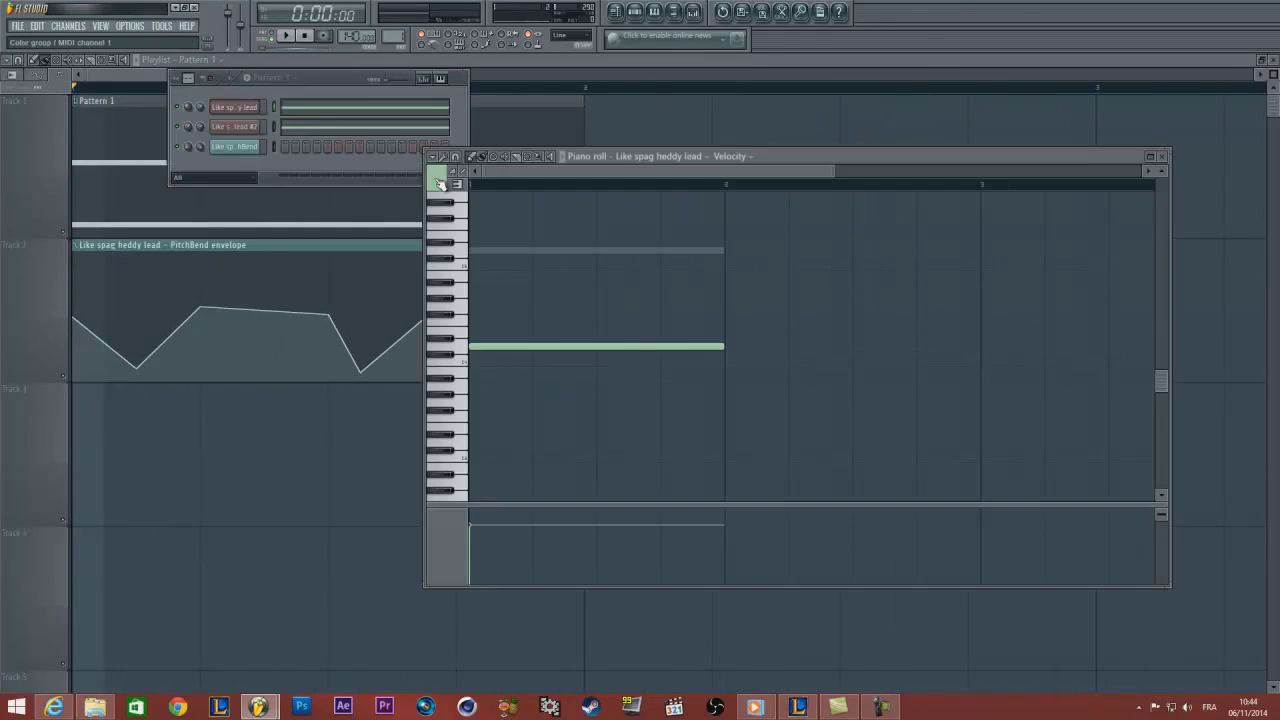
left_click_drag(330, 77, 269, 125)
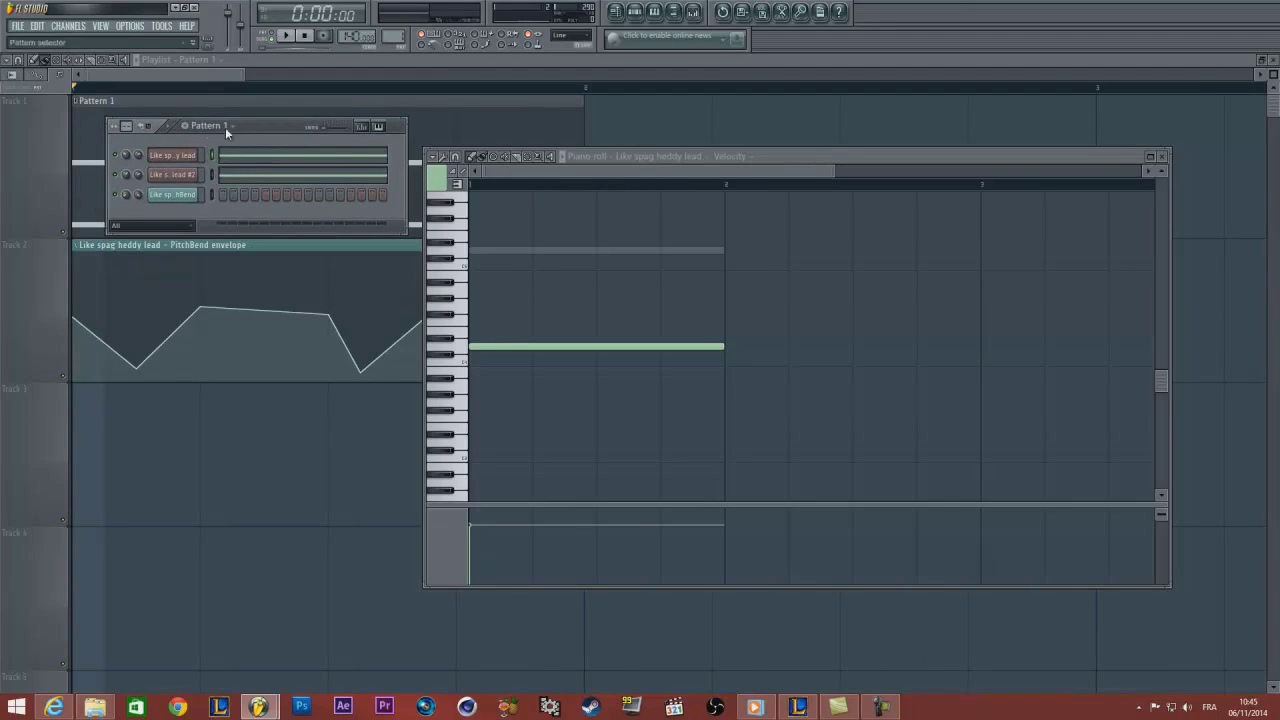
left_click(195, 176)
left_click(237, 177)
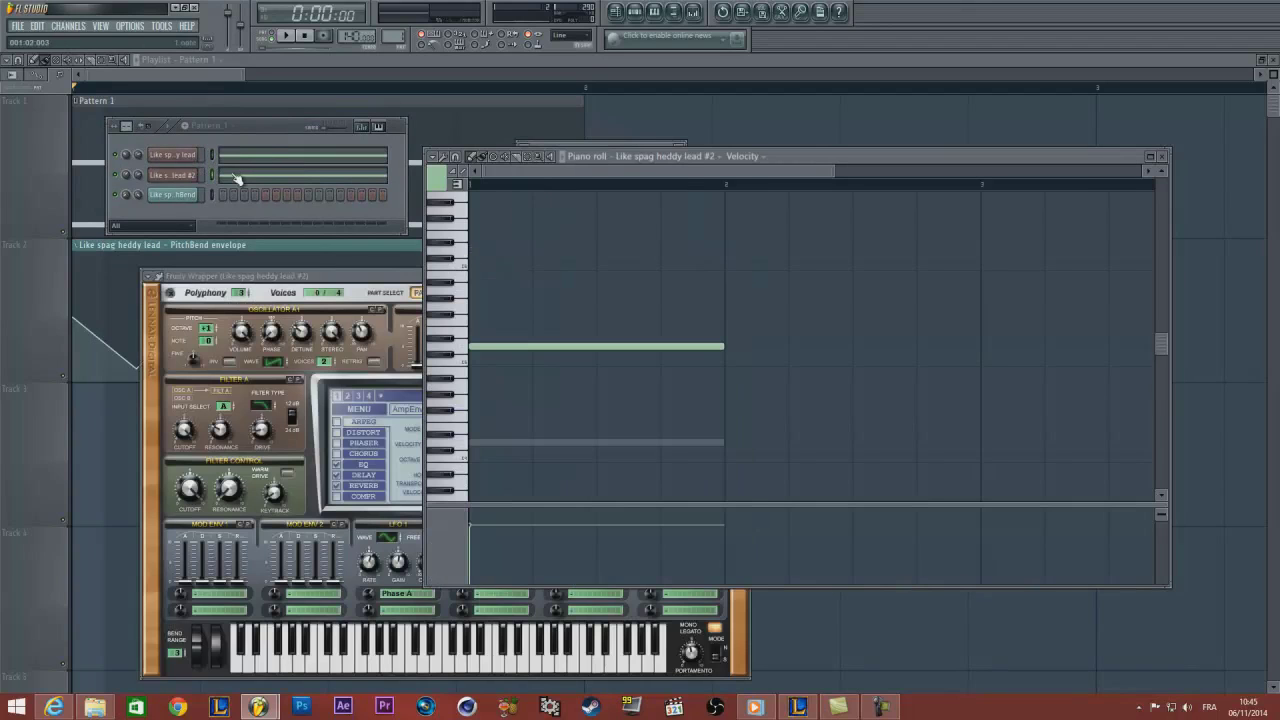
left_click(242, 160)
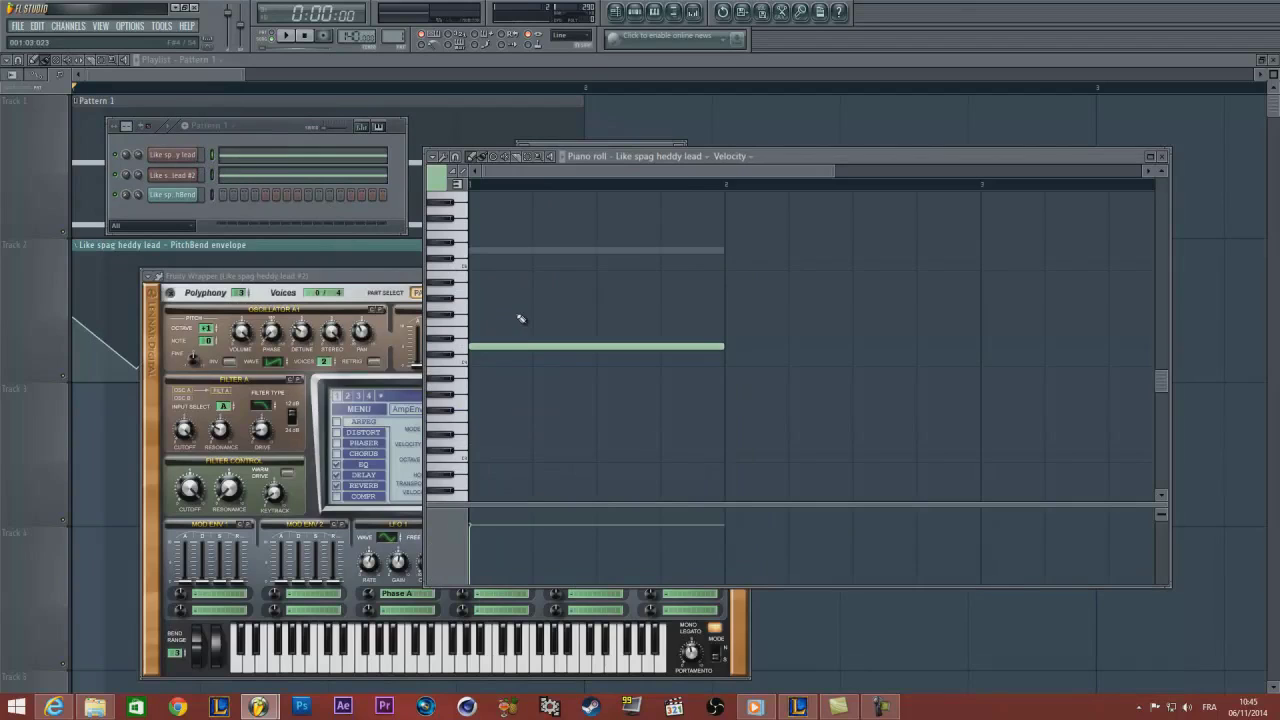
scroll(523, 318, "down", 2)
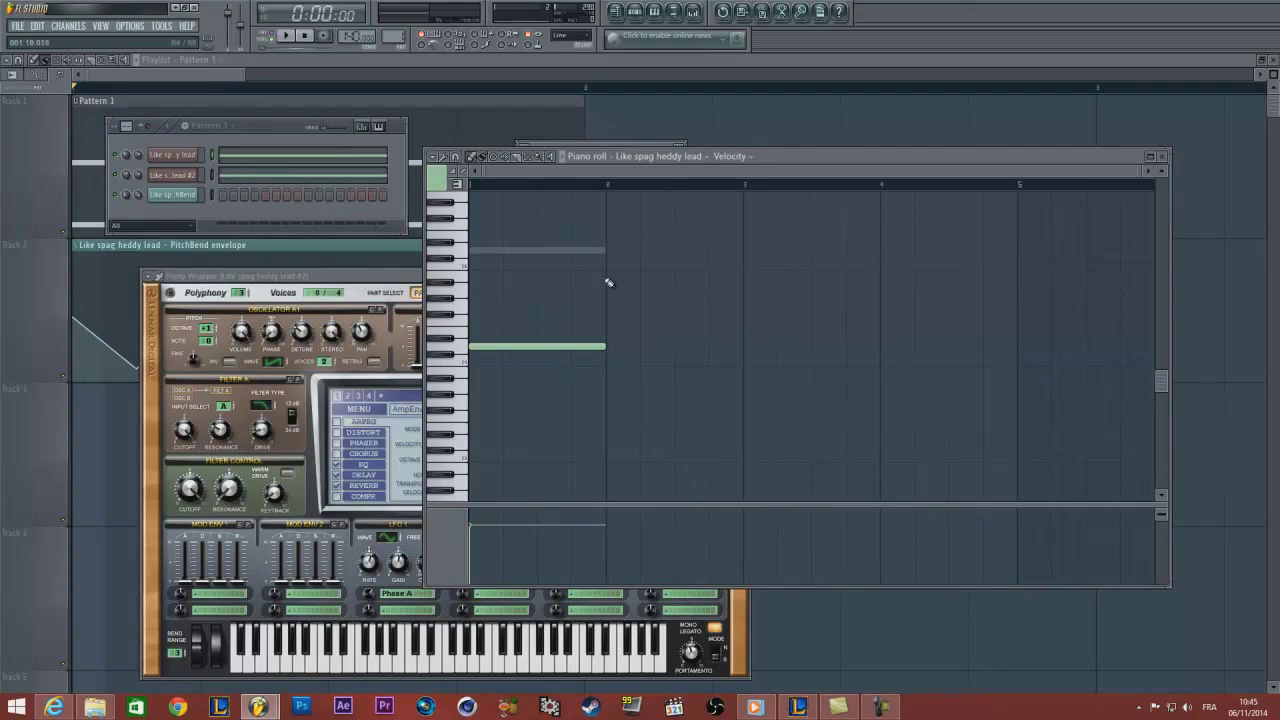
Bring up the original lead's Sylenth1, move it aside, and re-examine the lead's note against the ghost note in the piano roll
left_click(175, 158)
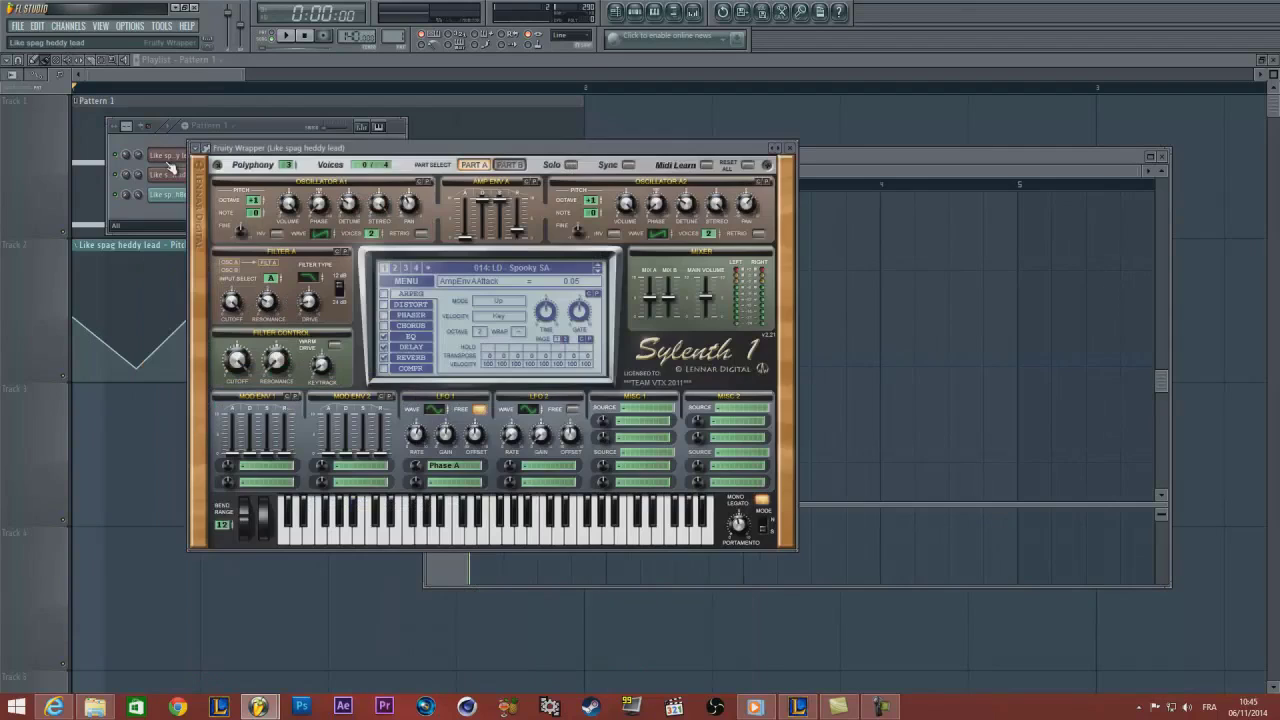
left_click_drag(224, 150, 119, 344)
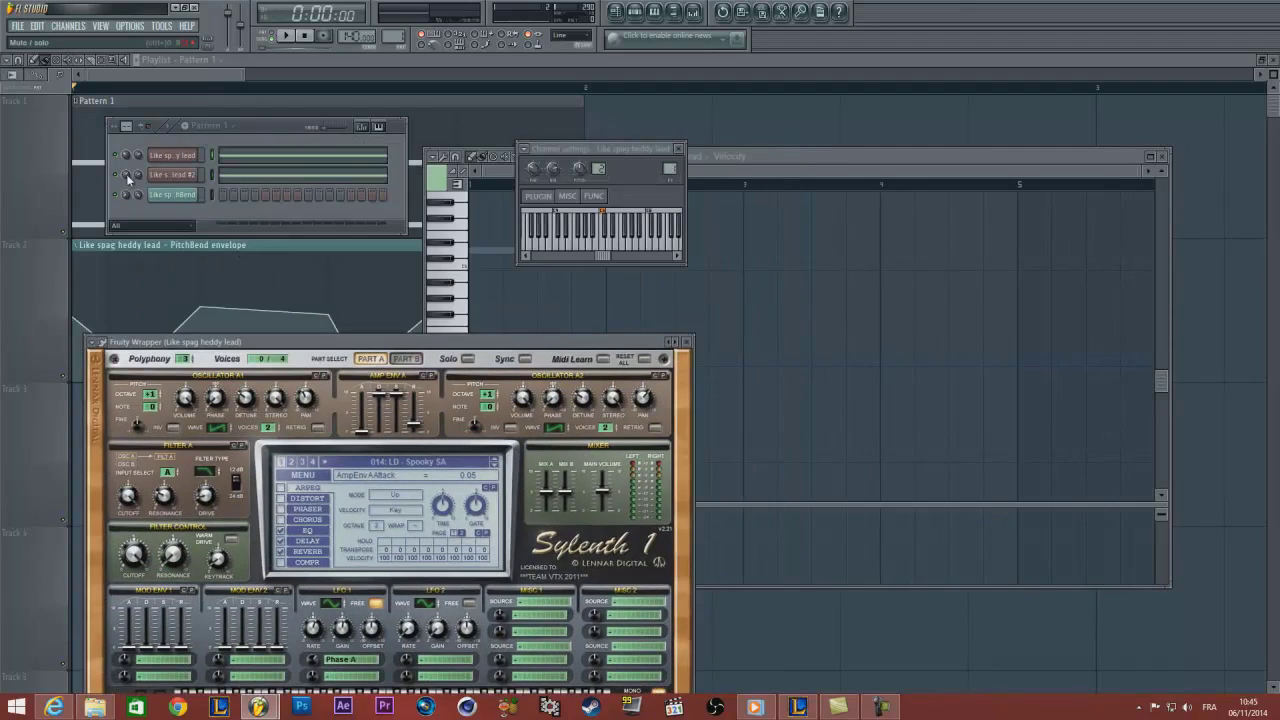
left_click(802, 313)
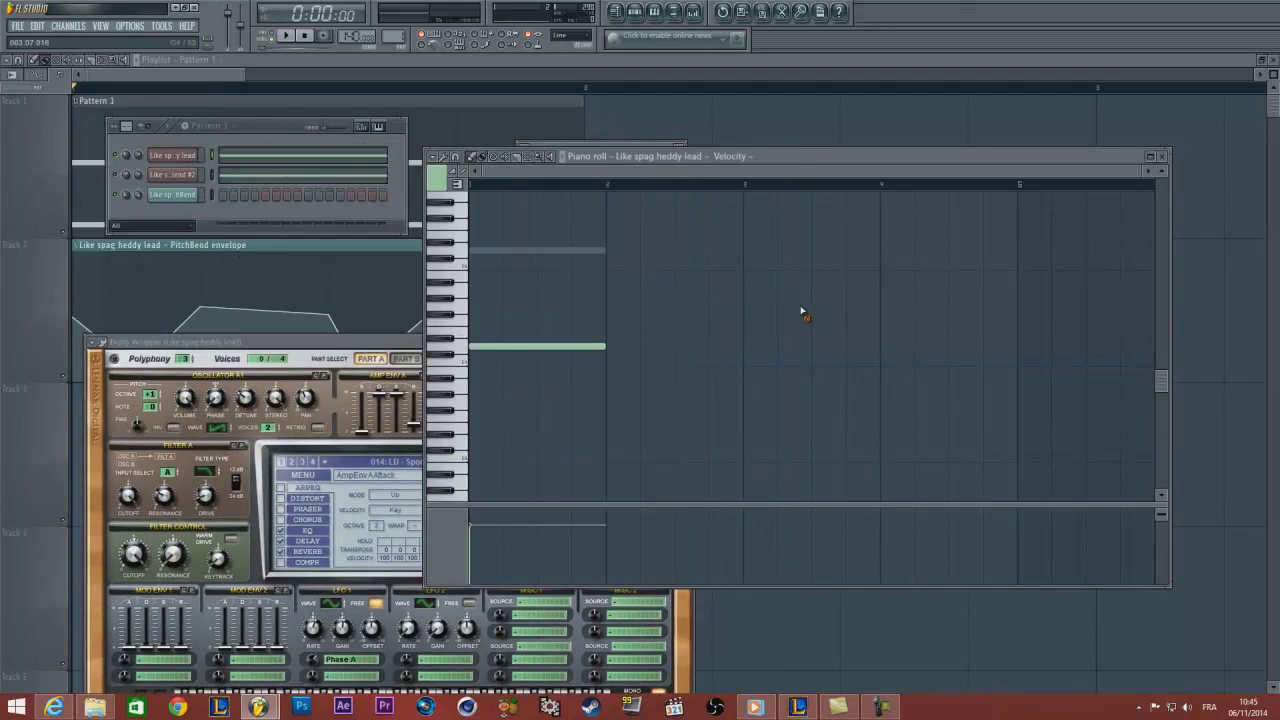
scroll(484, 304, "down", 4)
scroll(480, 300, "up", 3)
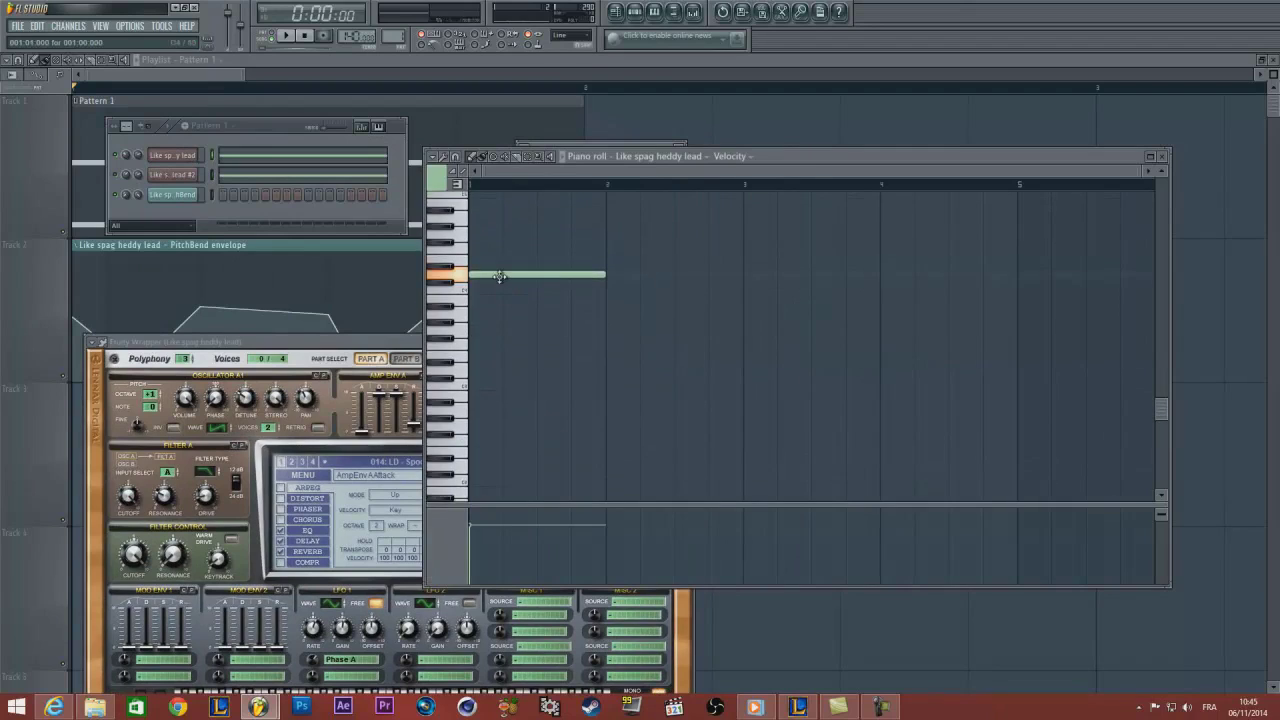
scroll(510, 300, "up", 1)
scroll(525, 295, "up", 1)
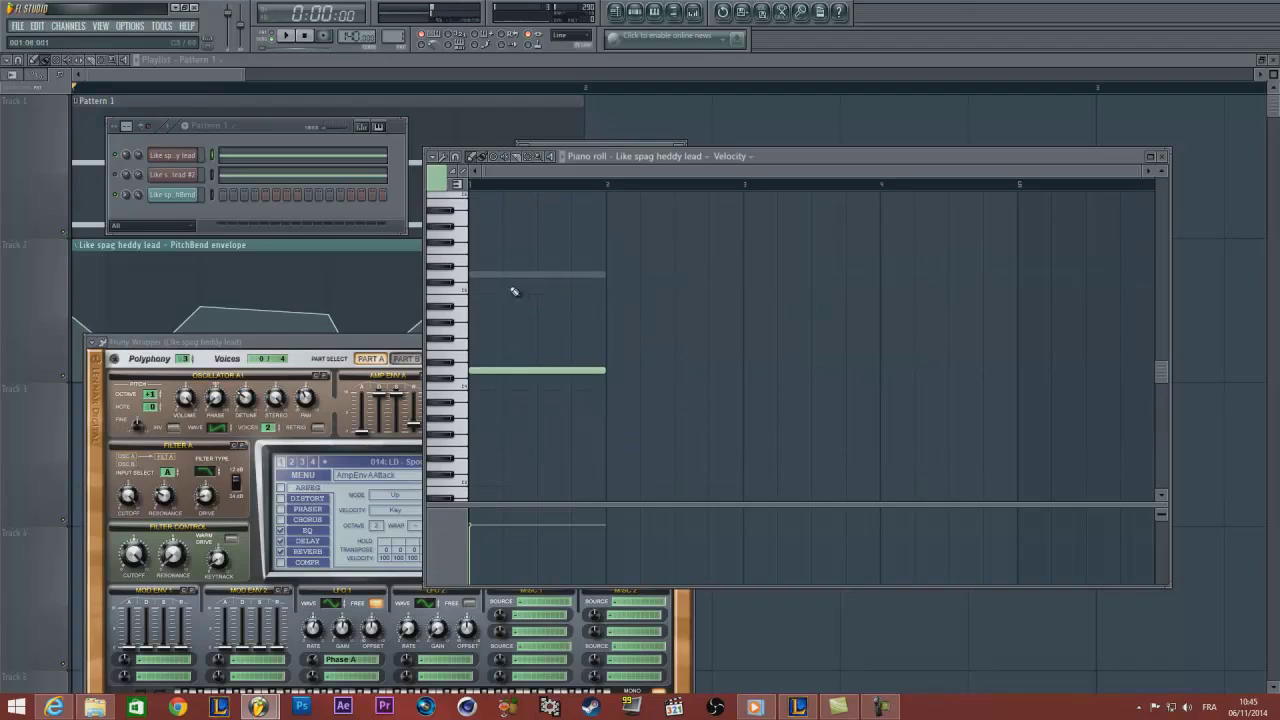
Try a one-bar note on the original lead at lead #2's higher pitch and play the pattern
left_click(467, 275)
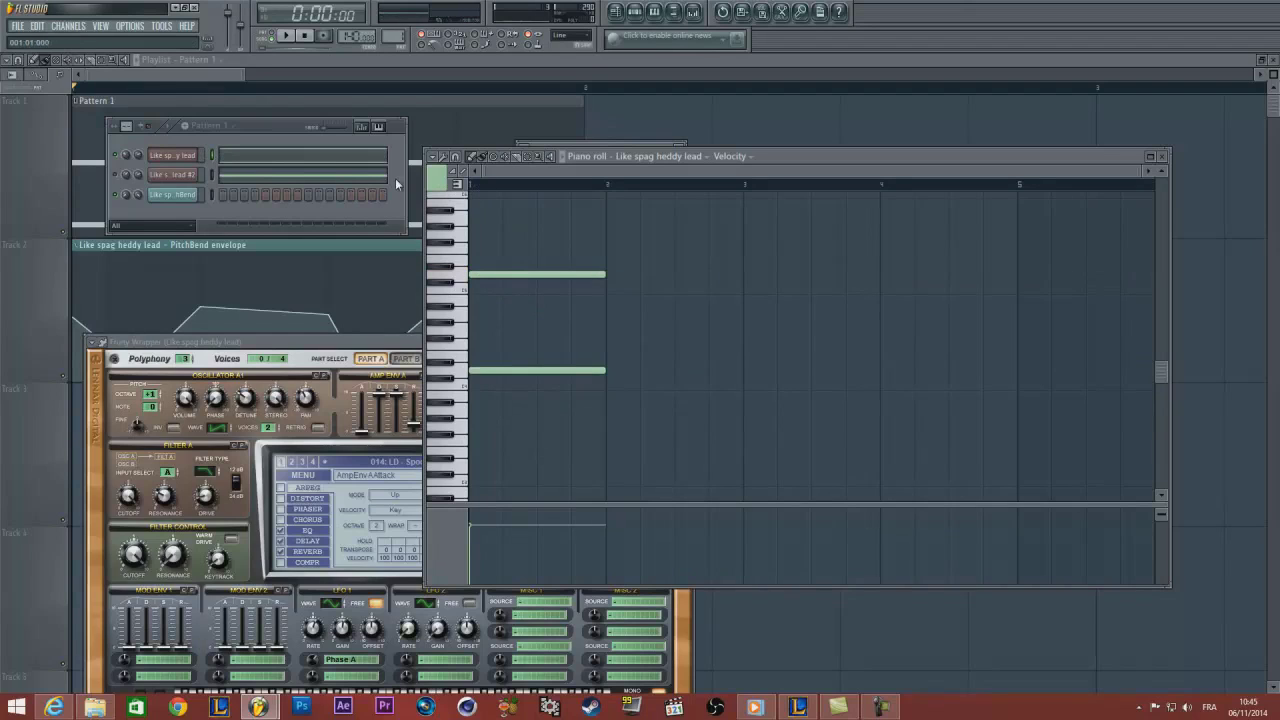
left_click(177, 127)
key("space")
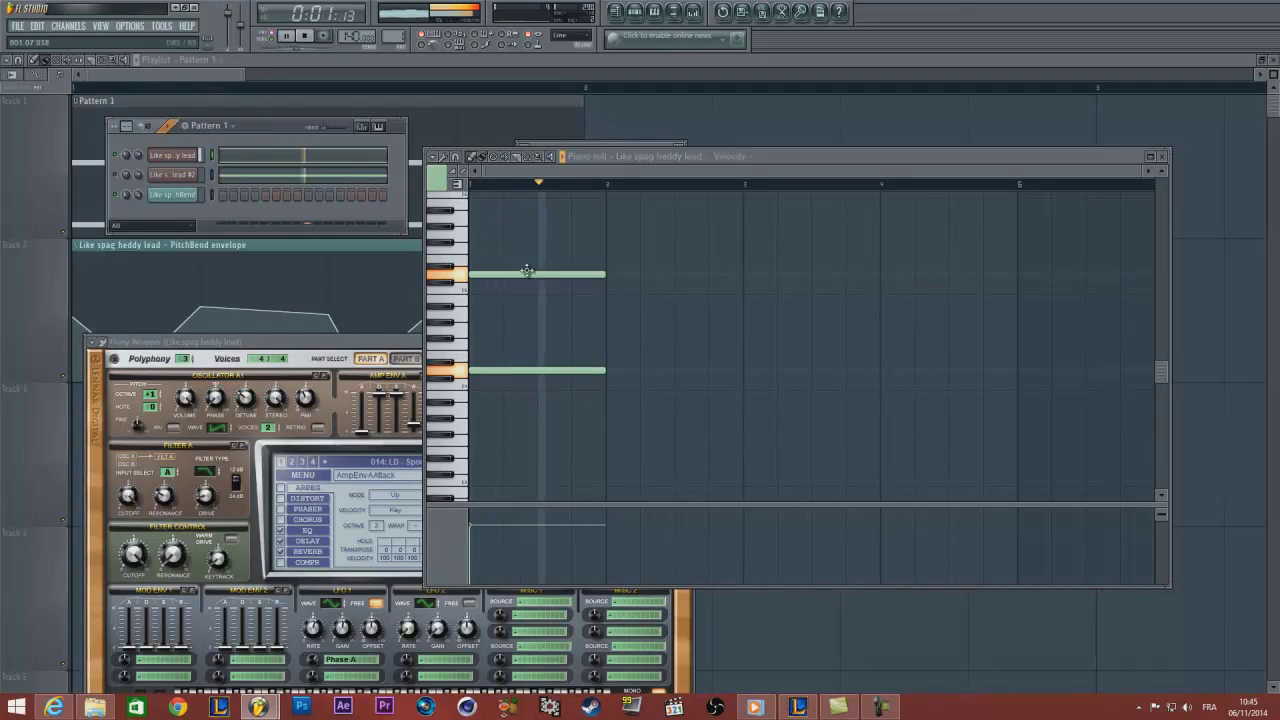
key("space")
right_click(582, 320)
key("space")
key("space")
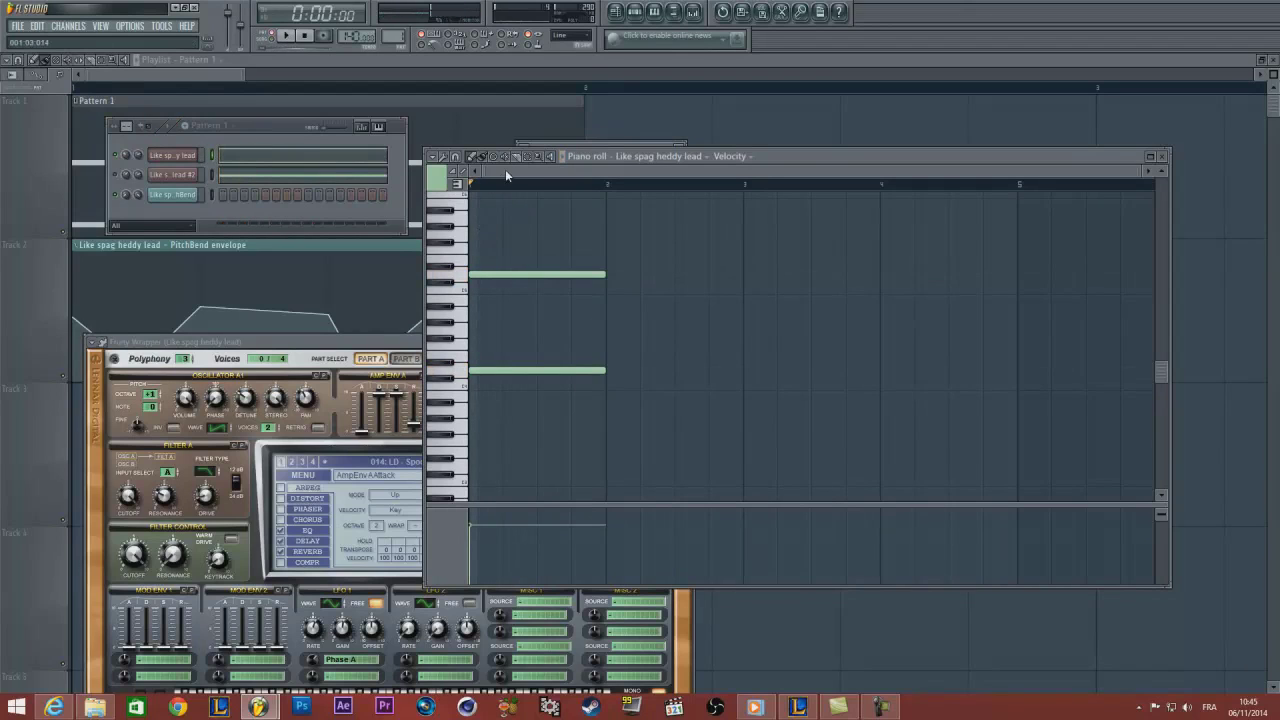
Delete the added upper note from the original lead and close the open windows to return to the playlist
left_click_drag(822, 157, 684, 153)
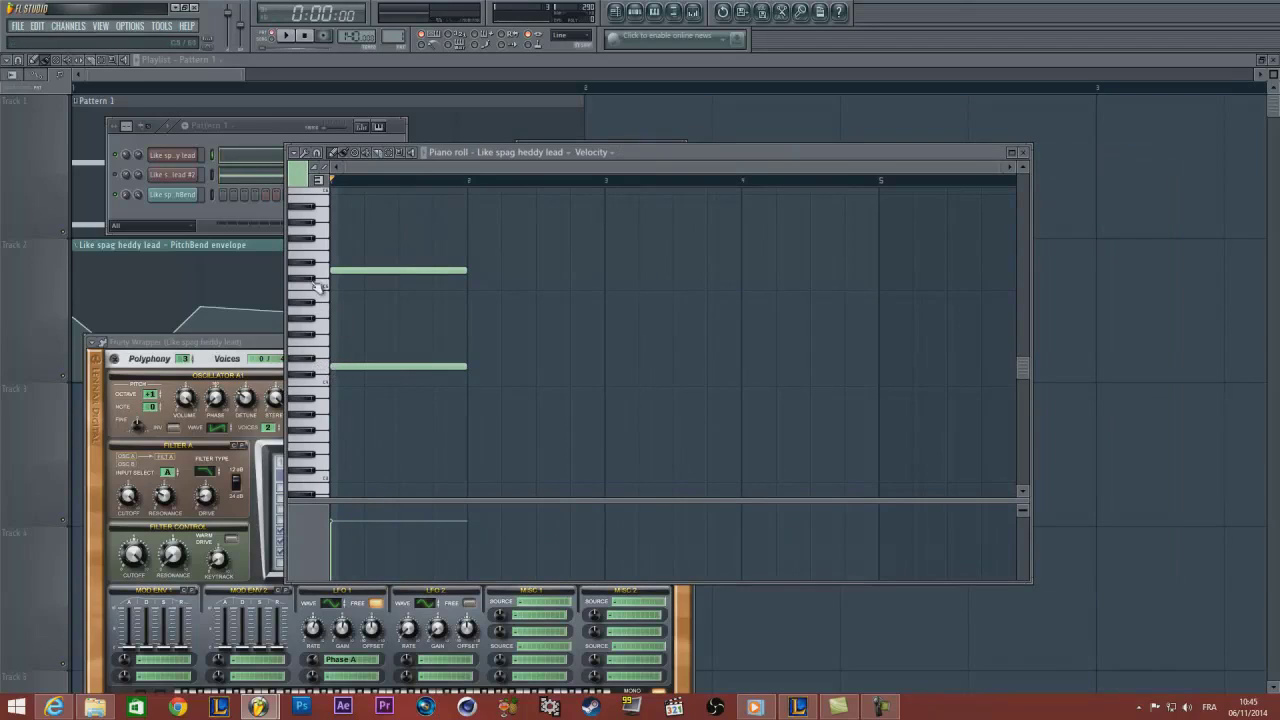
right_click(352, 266)
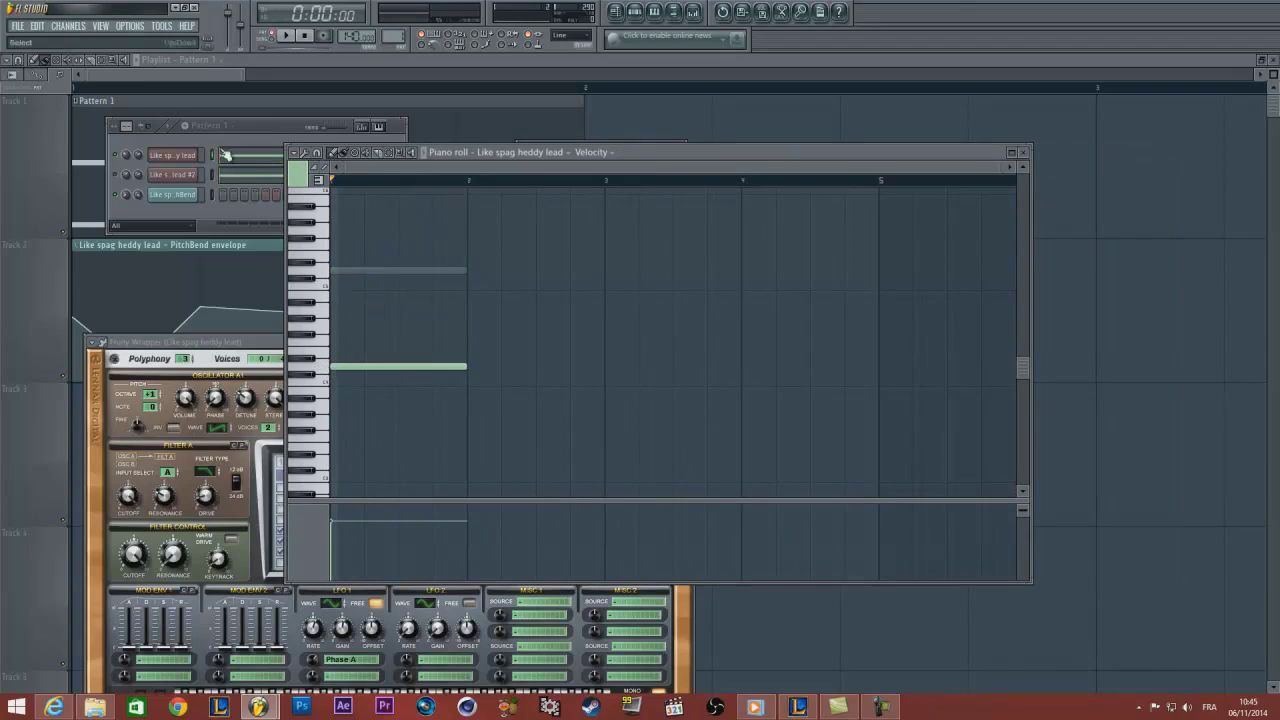
left_click(268, 124)
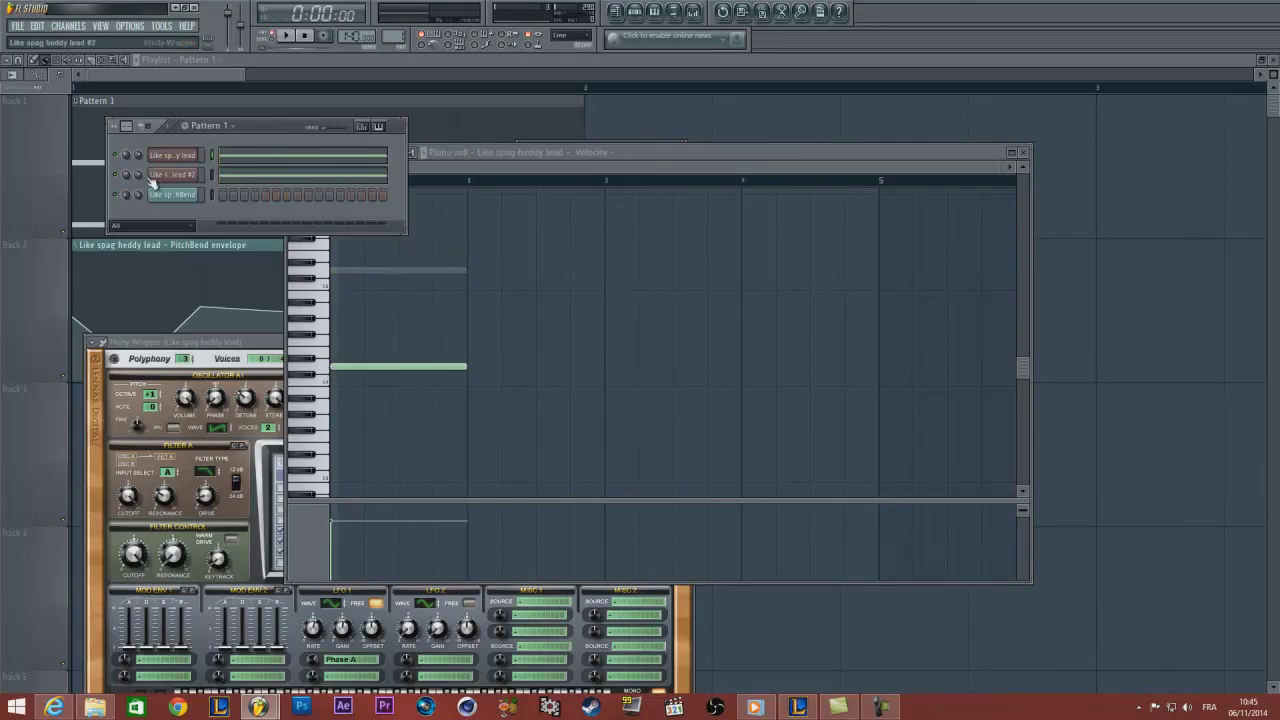
key("F12")
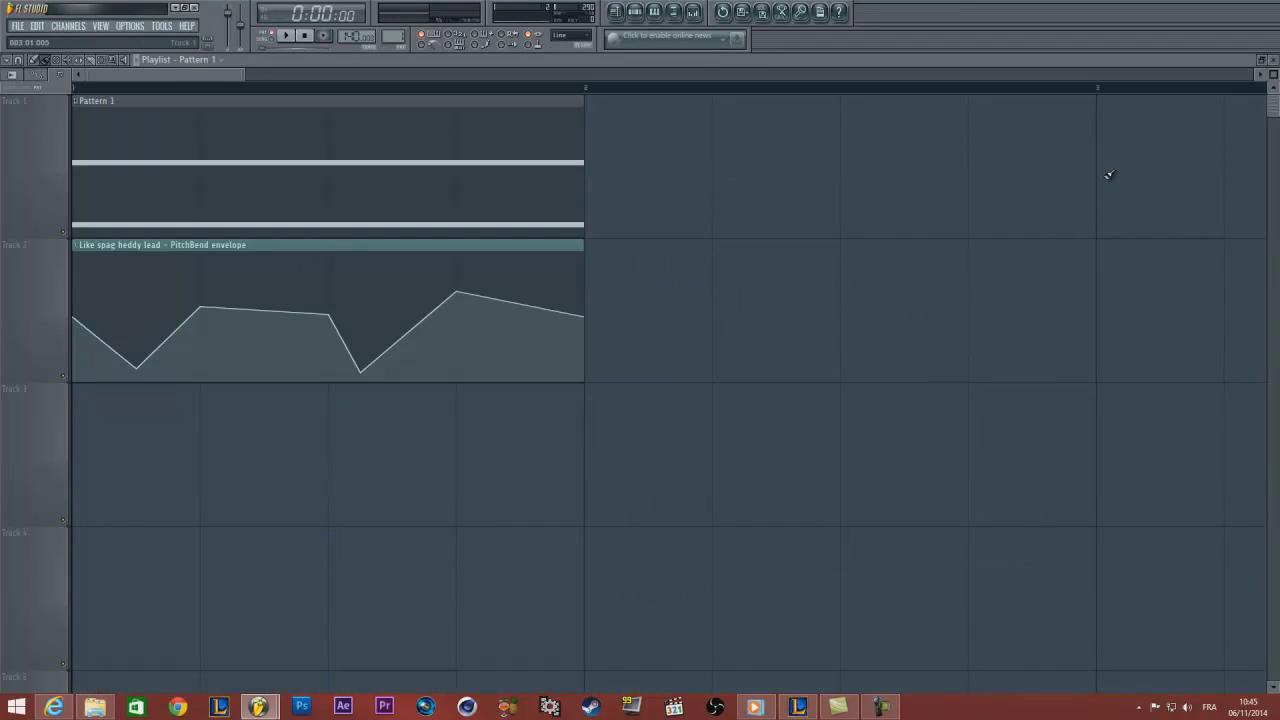